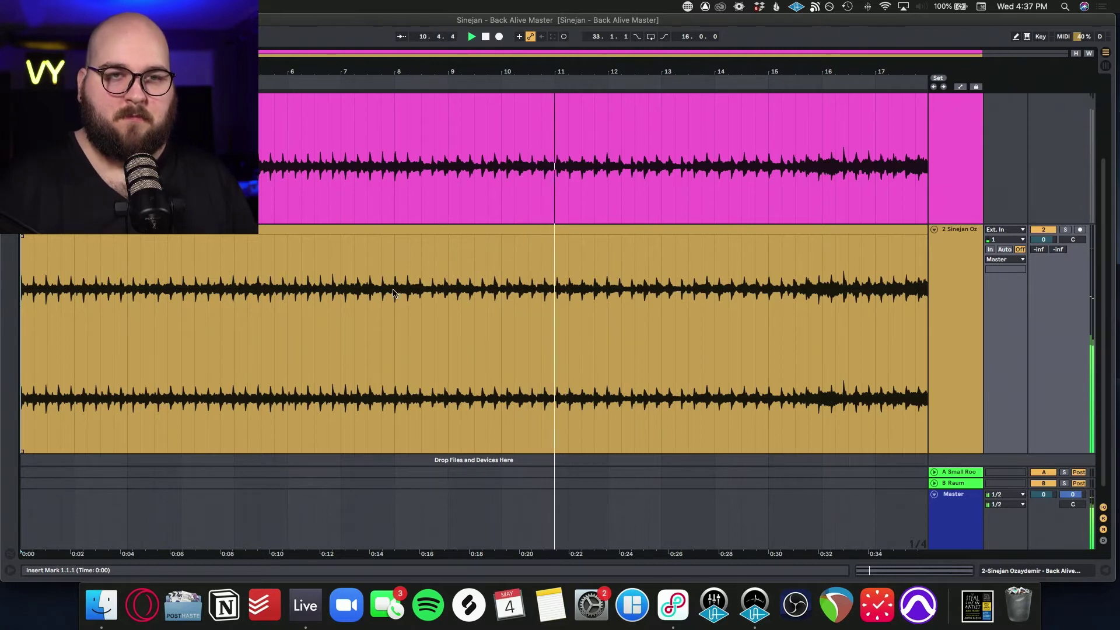
Compare the waveforms of the two tracks around bars 11 to 14 during playback.
scroll(585, 325, up, 5)
scroll(585, 324, down, 1)
scroll(585, 325, right, 3)
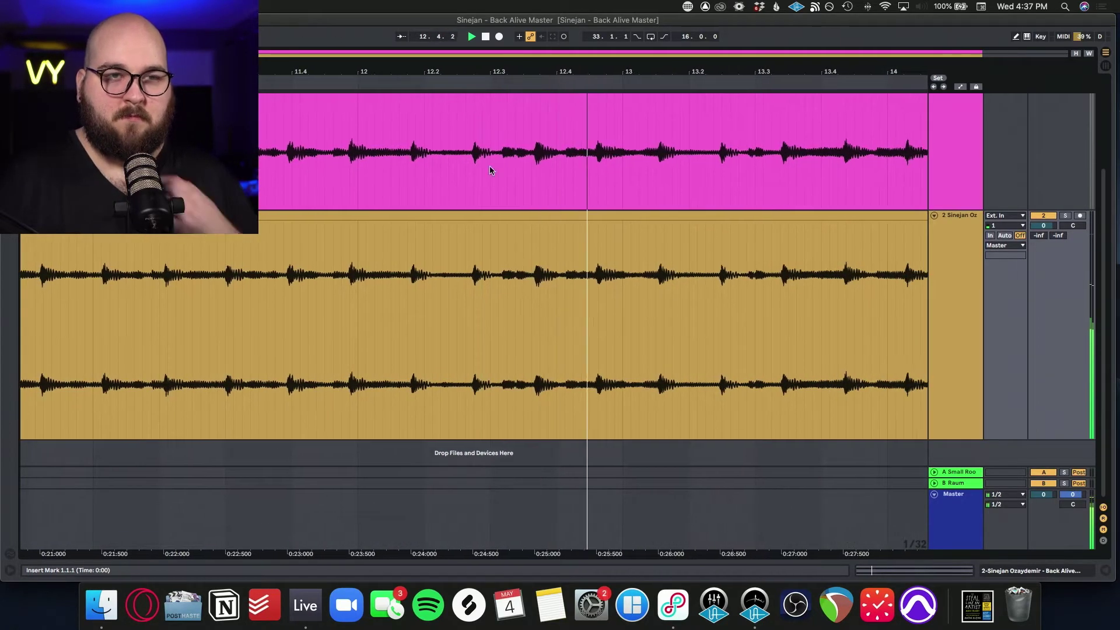
click(401, 37)
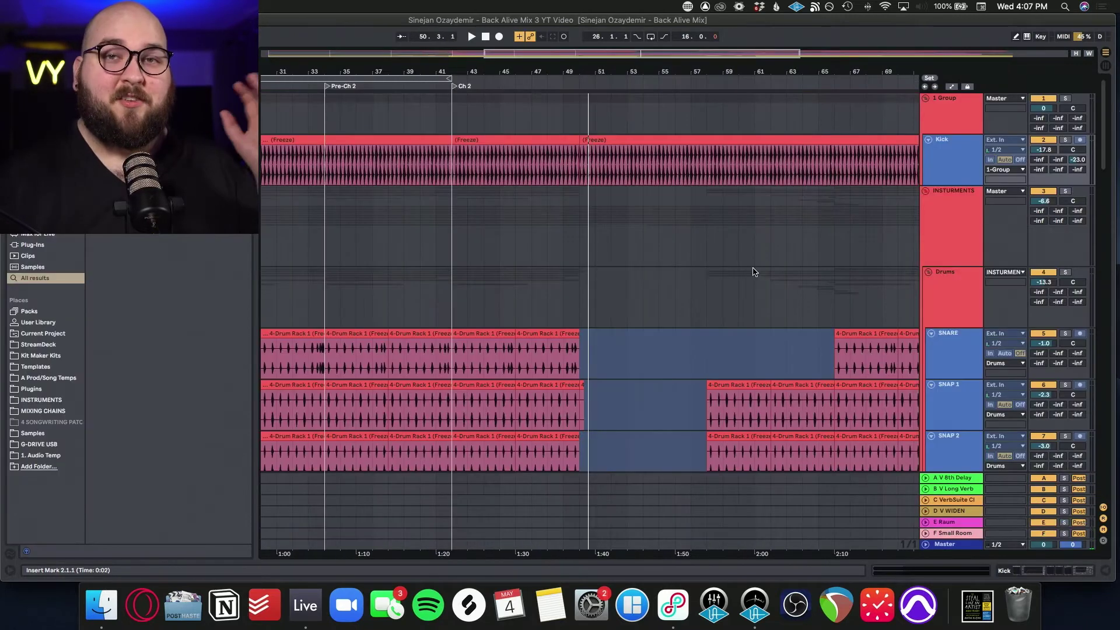
Select the Kick track's V2 section from bar 26 to bar 34 and fit it to the view.
scroll(753, 272, left, 5)
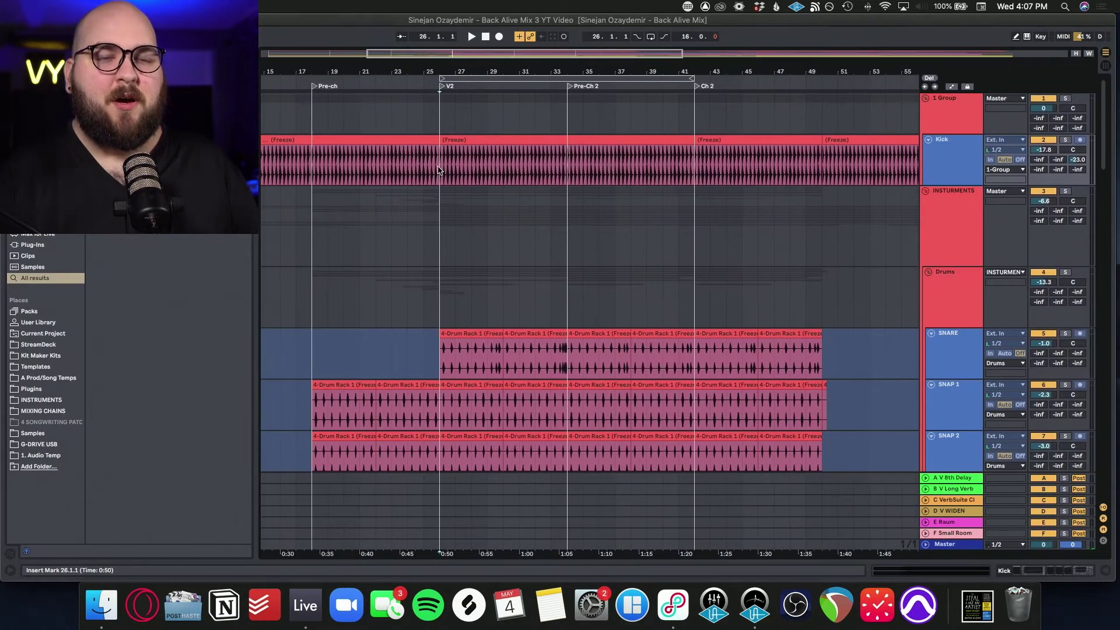
click(438, 169)
scroll(438, 169, up, 3)
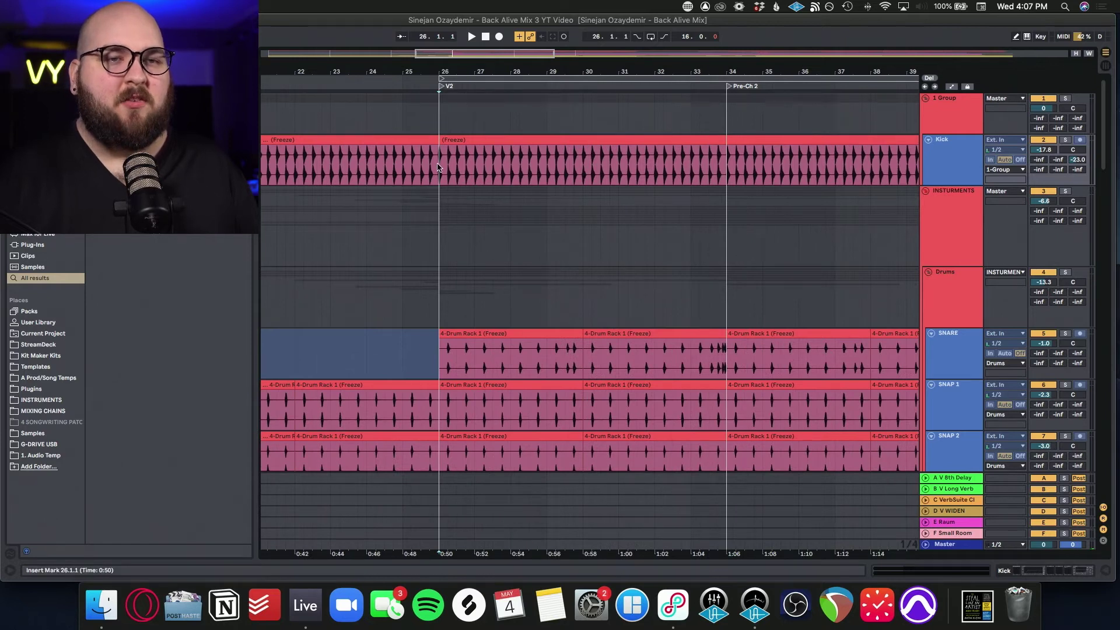
drag(439, 169, 689, 164)
key(z)
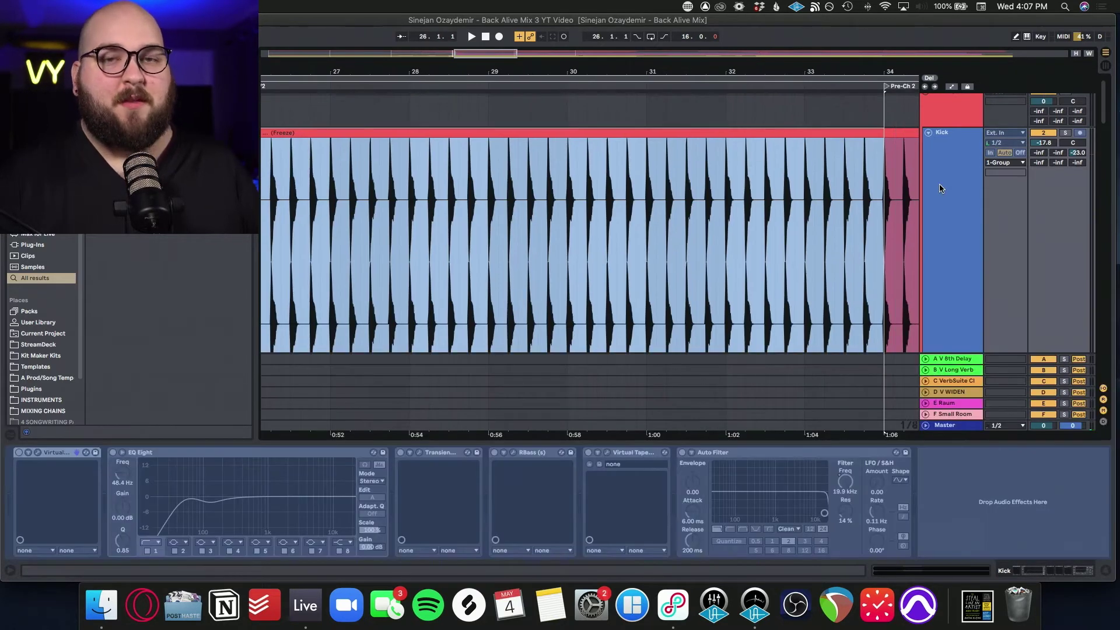
Unfreeze the Kick track.
click(940, 188)
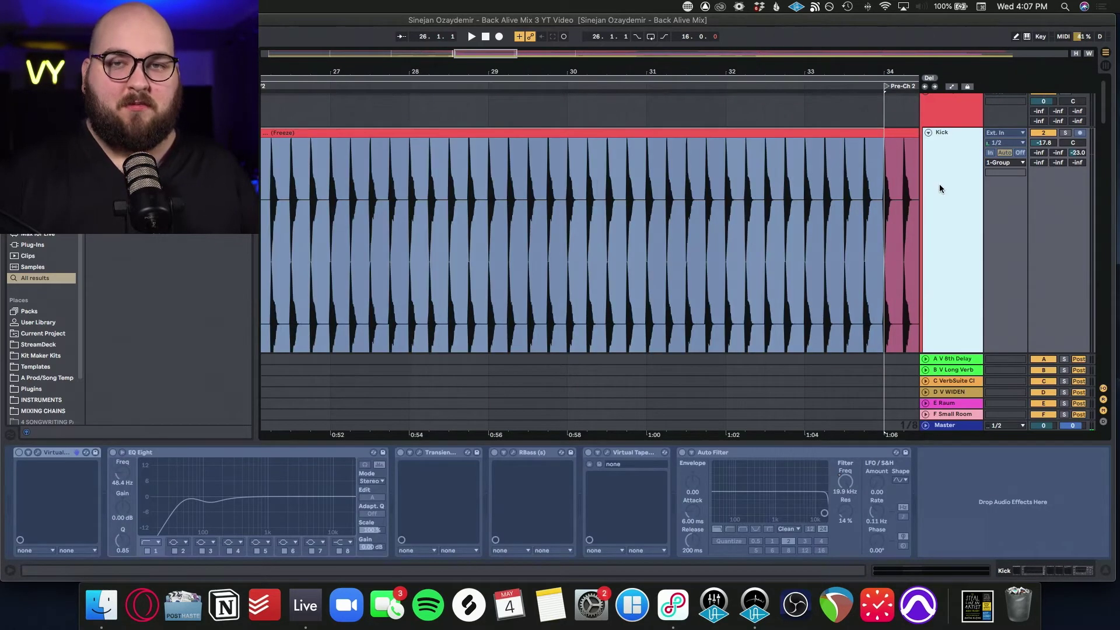
right_click(939, 188)
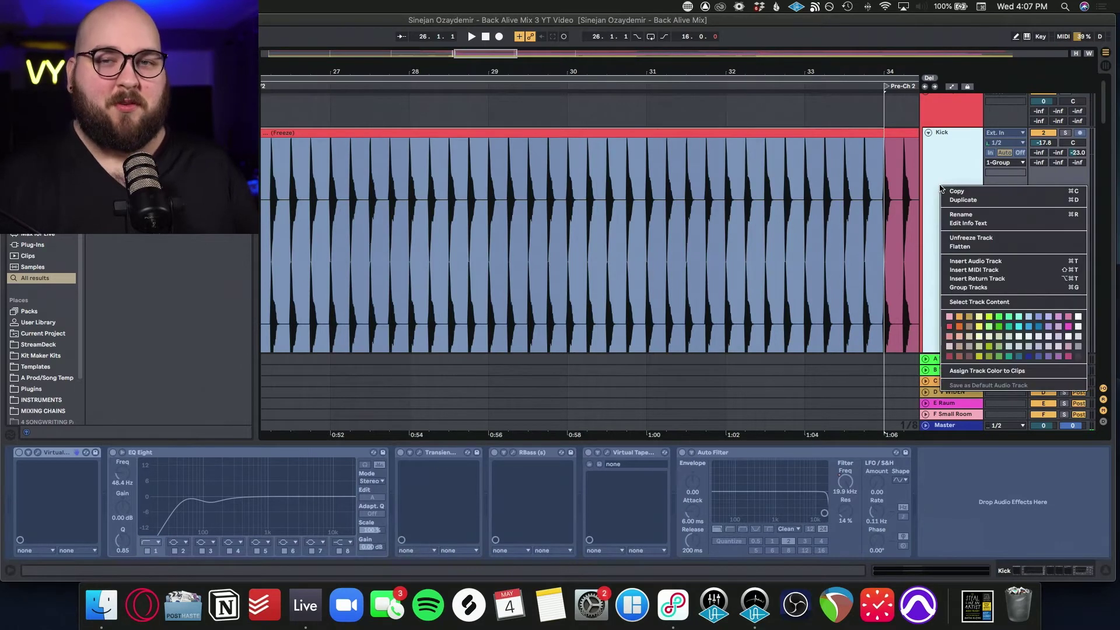
click(957, 250)
Review the Virtual Mix Rack, EQ Eight and Transient Master settings on the Kick track, and close the plug-in windows.
drag(456, 107, 460, 78)
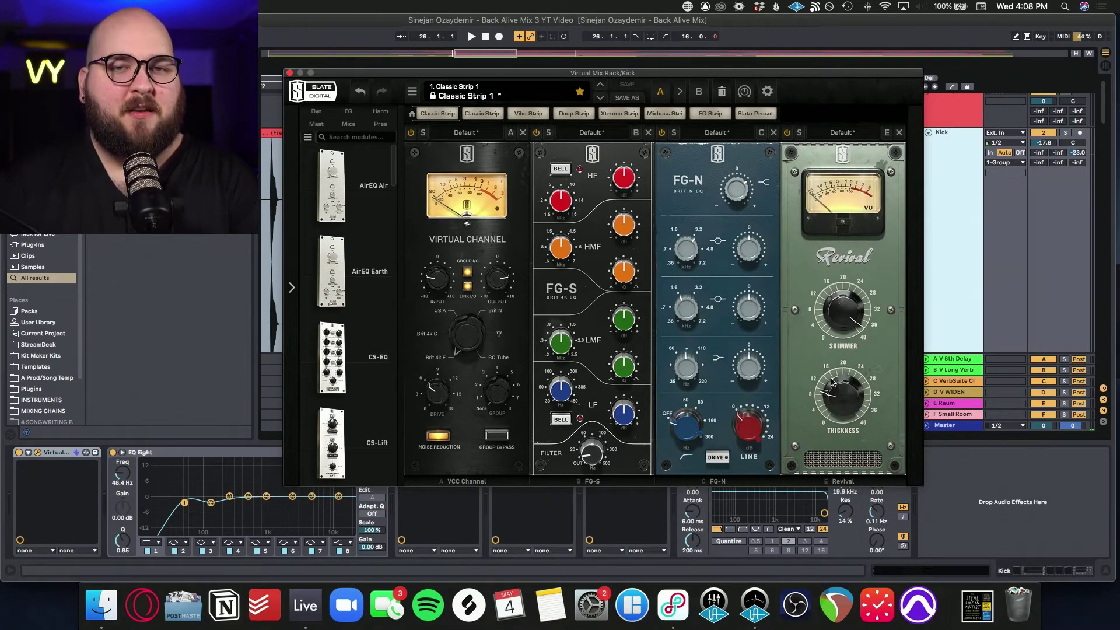
click(289, 72)
click(122, 453)
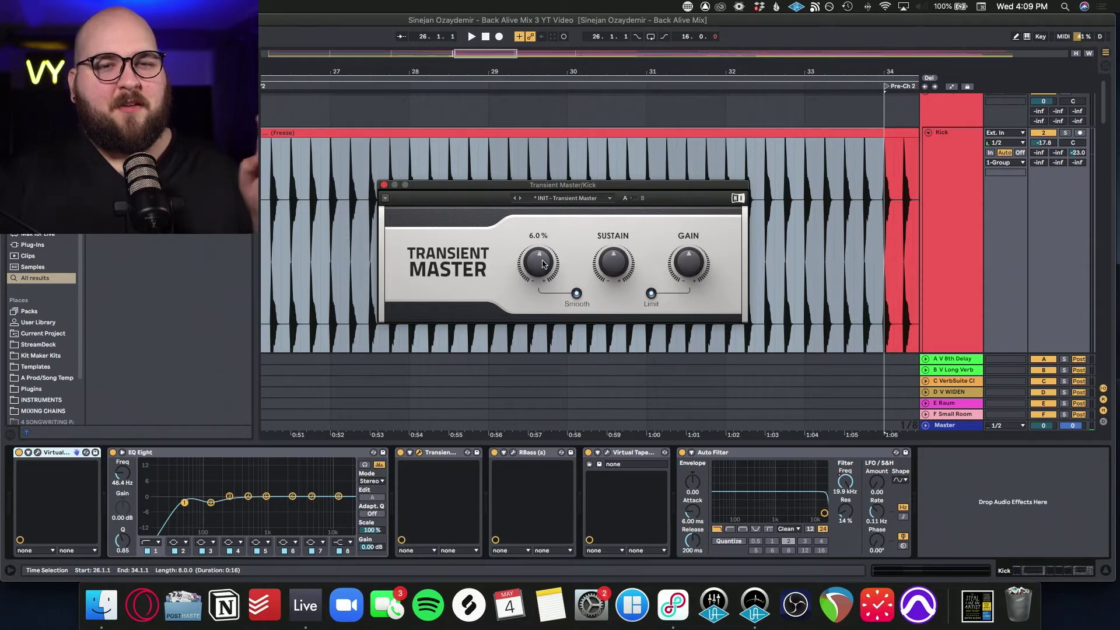
click(384, 185)
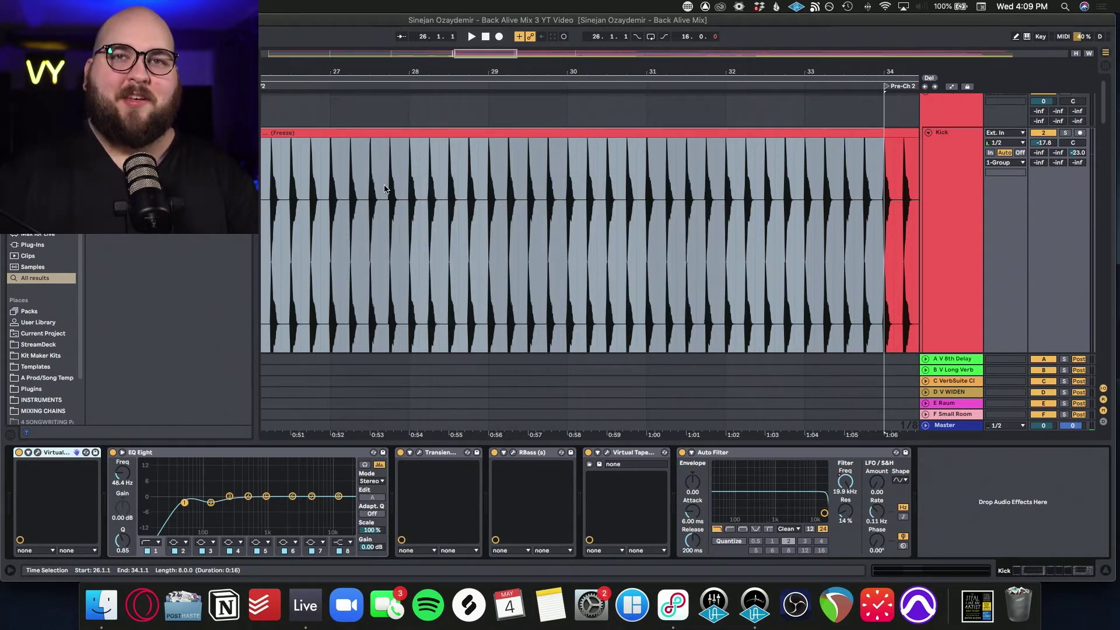
Review the RBass intensity and frequency settings on the Kick track and close its window.
click(514, 452)
drag(176, 146, 547, 145)
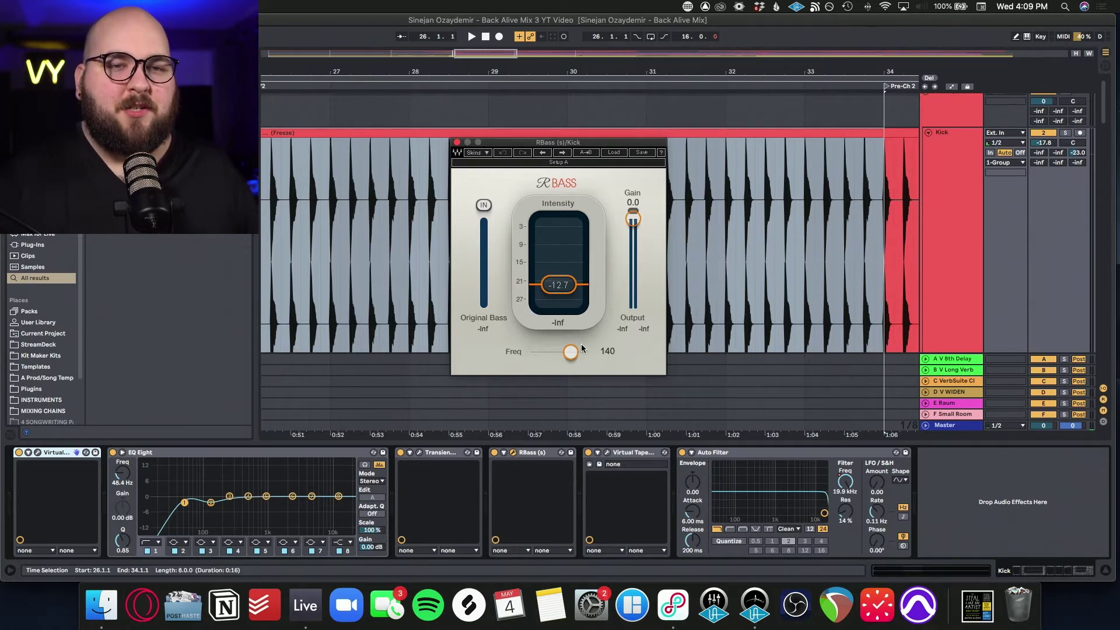
click(457, 142)
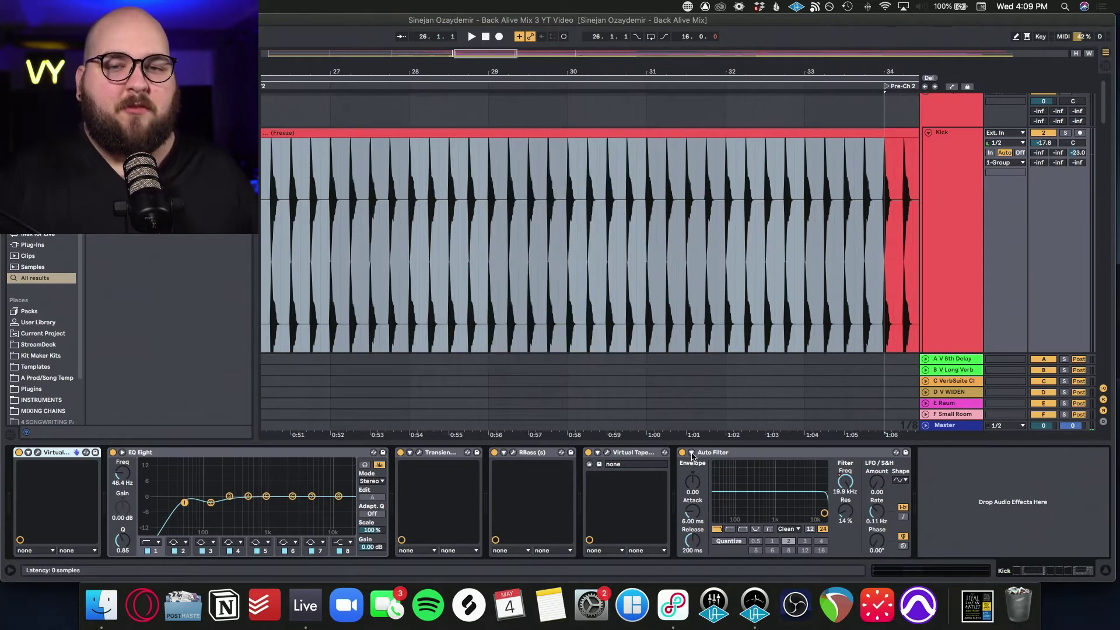
Check the Kick track's Auto Filter and the automation lanes, then hide the automation again.
click(691, 452)
click(692, 454)
key(a)
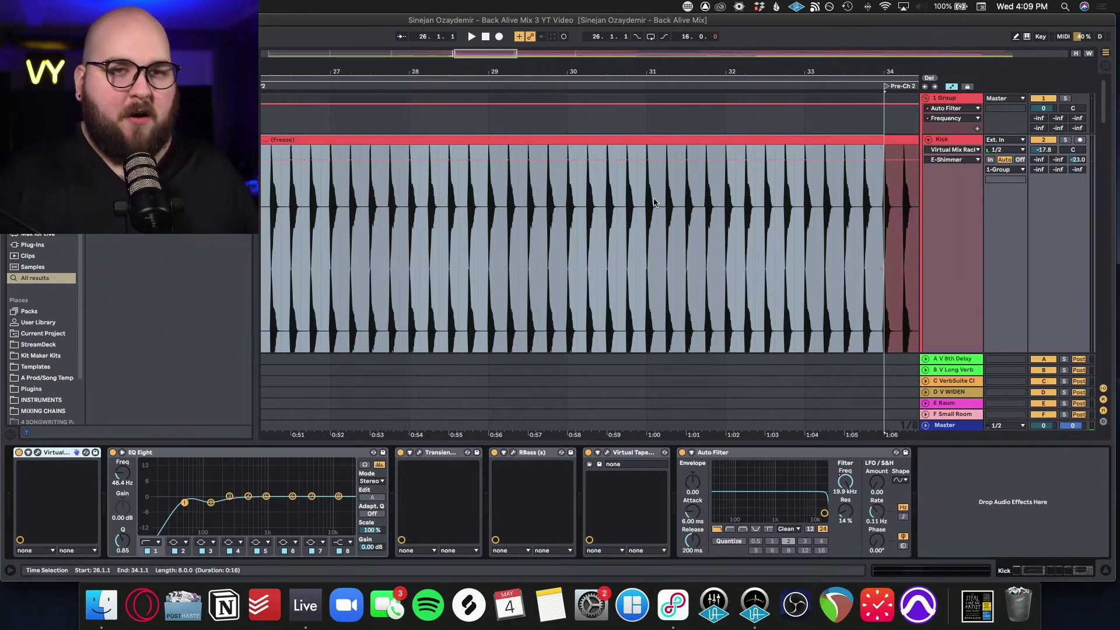
scroll(640, 207, right, 3)
key(a)
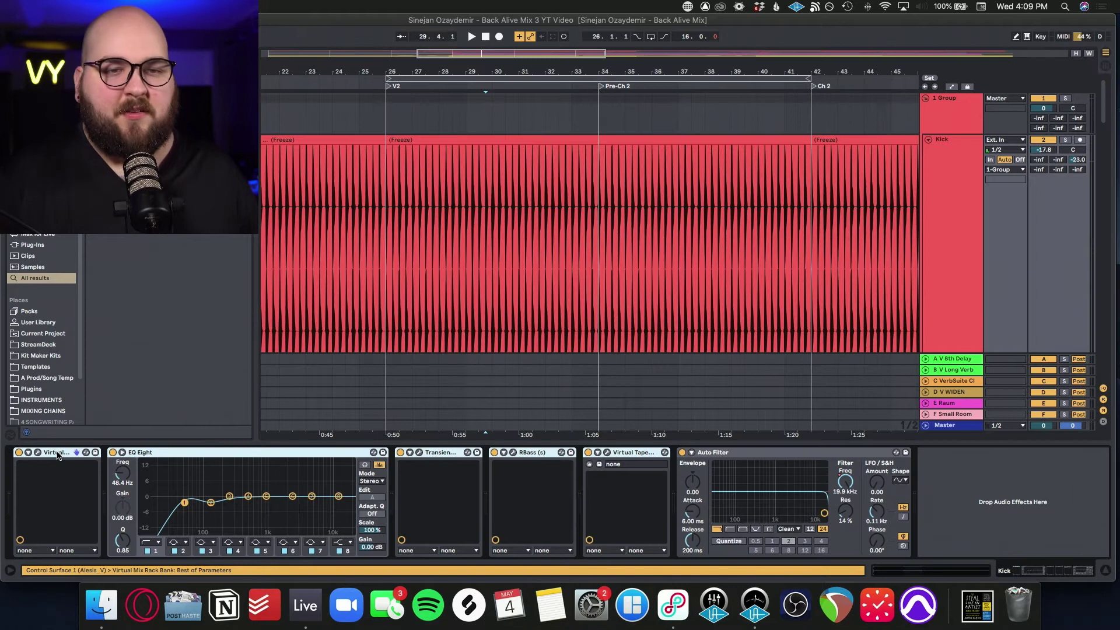
Group the Kick devices from Virtual Mix Rack through Virtual Tape into a rack and compare it bypassed and active during solo playback.
key(super+g)
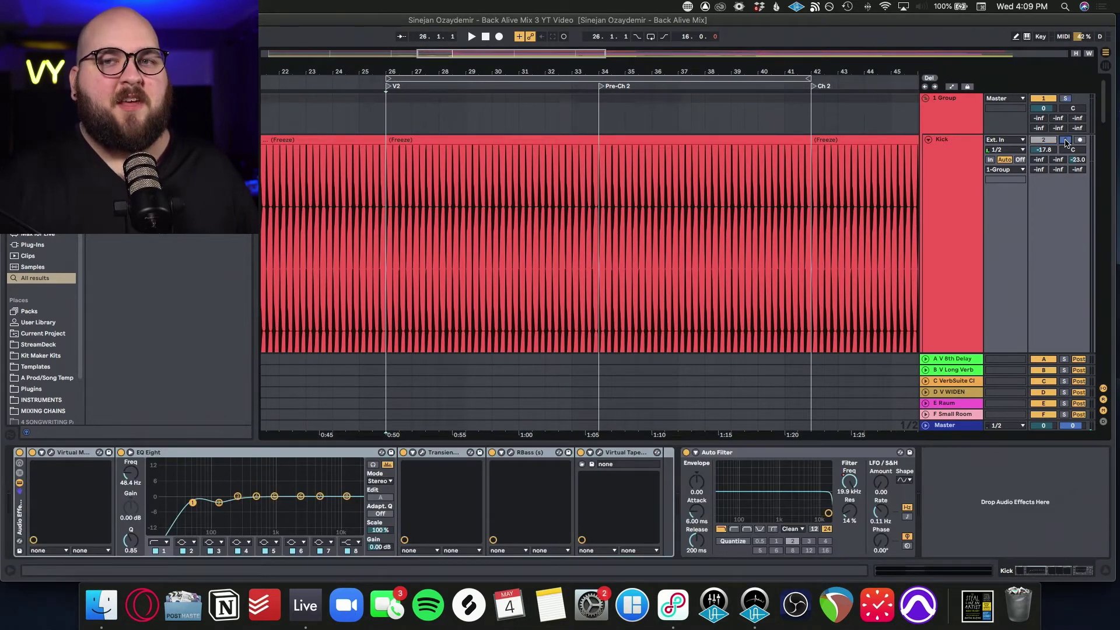
key(space)
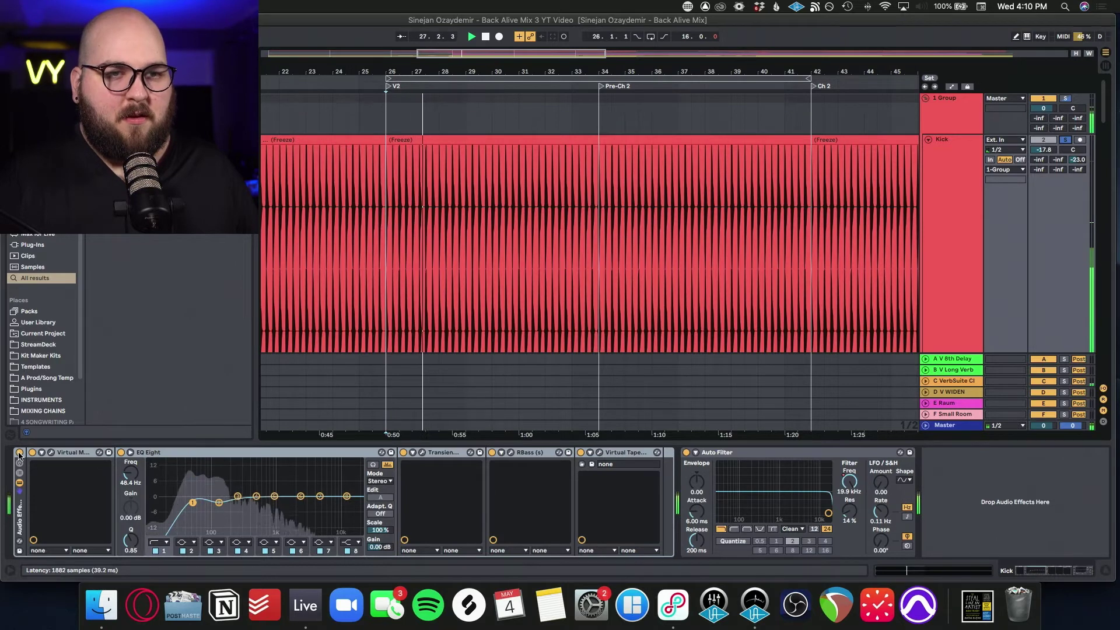
click(19, 452)
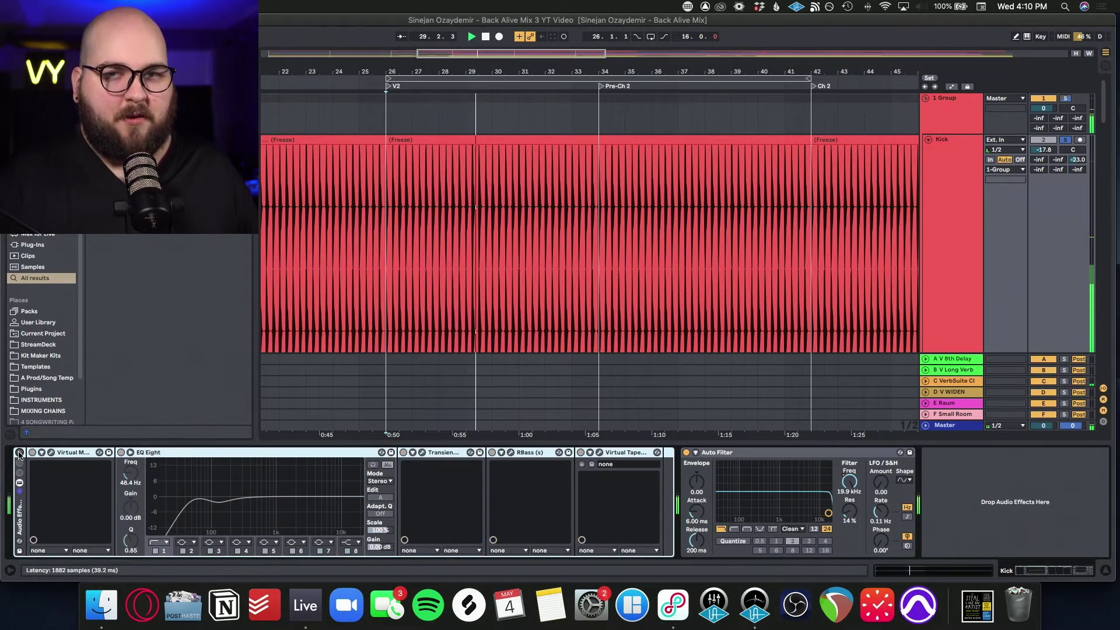
click(19, 452)
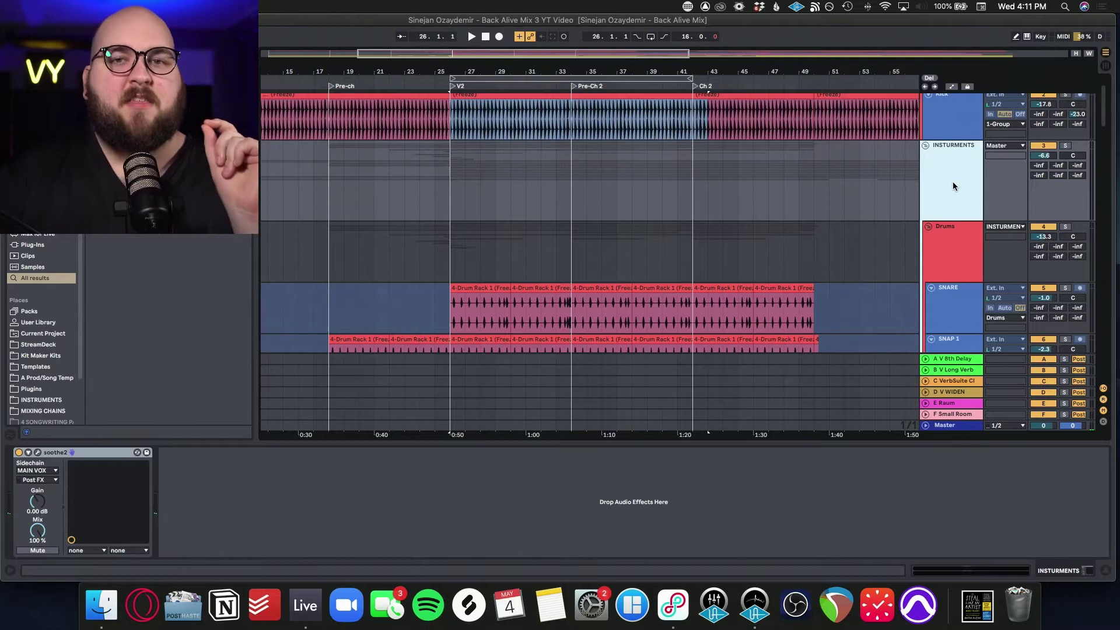
Solo the INSTURMENTS group and play it from the V2 marker at bar 26.
click(1064, 145)
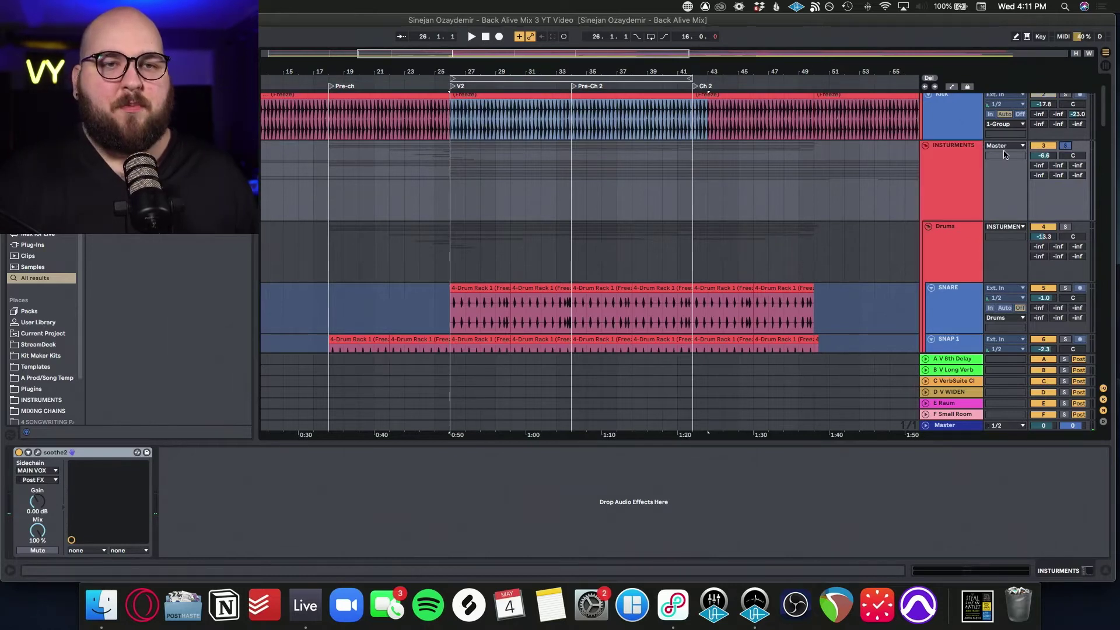
click(445, 183)
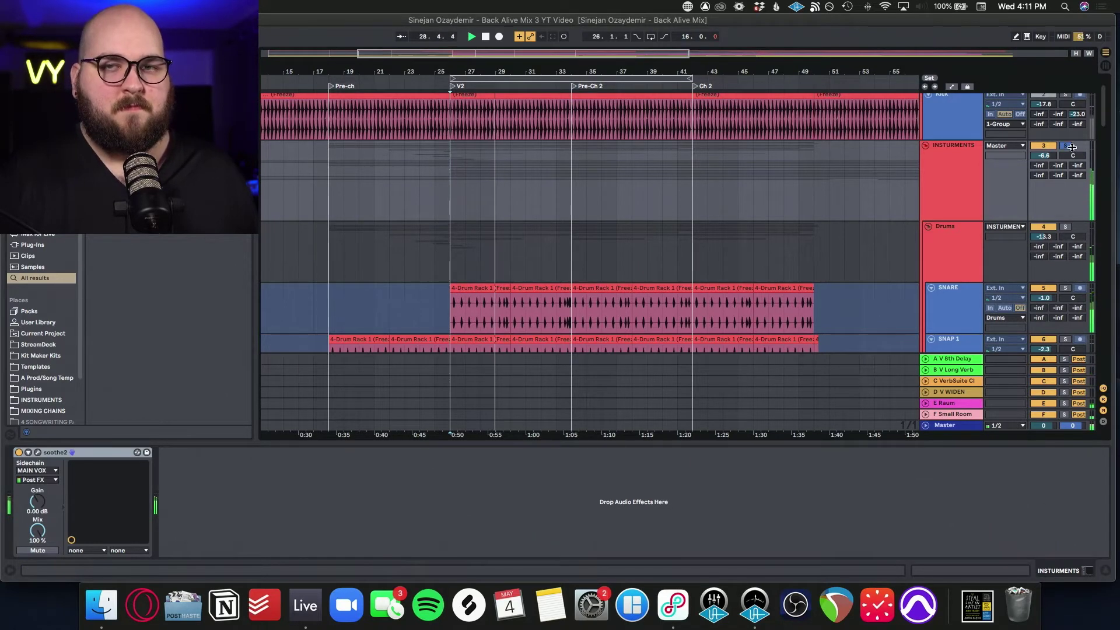
Review the soothe2 settings on the INSTURMENTS group while playing the song, and close the plug-in window.
click(956, 170)
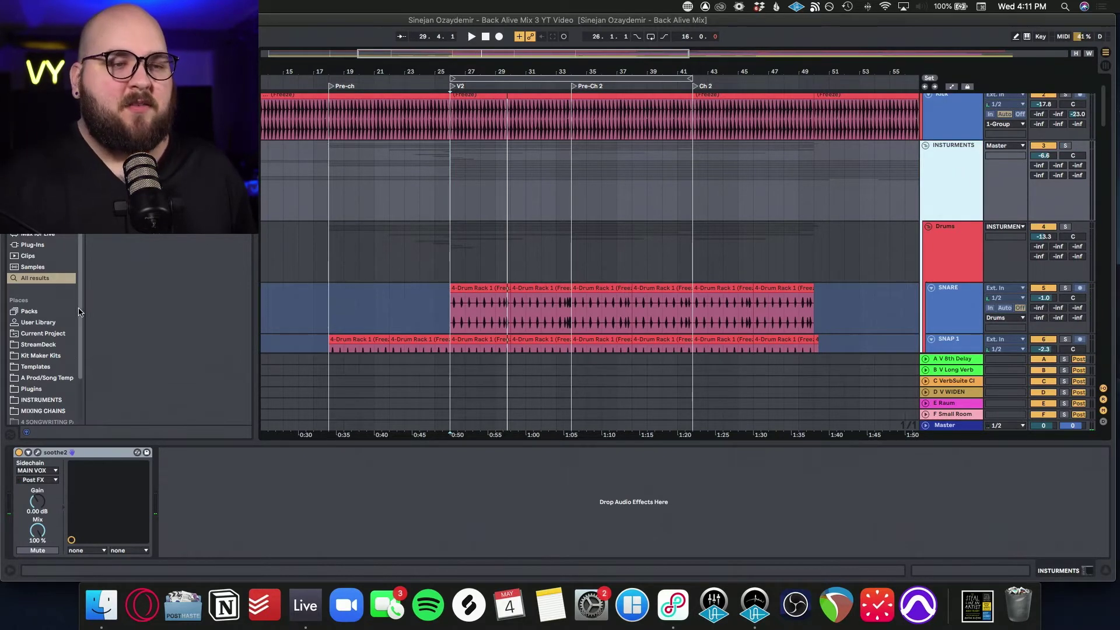
click(38, 452)
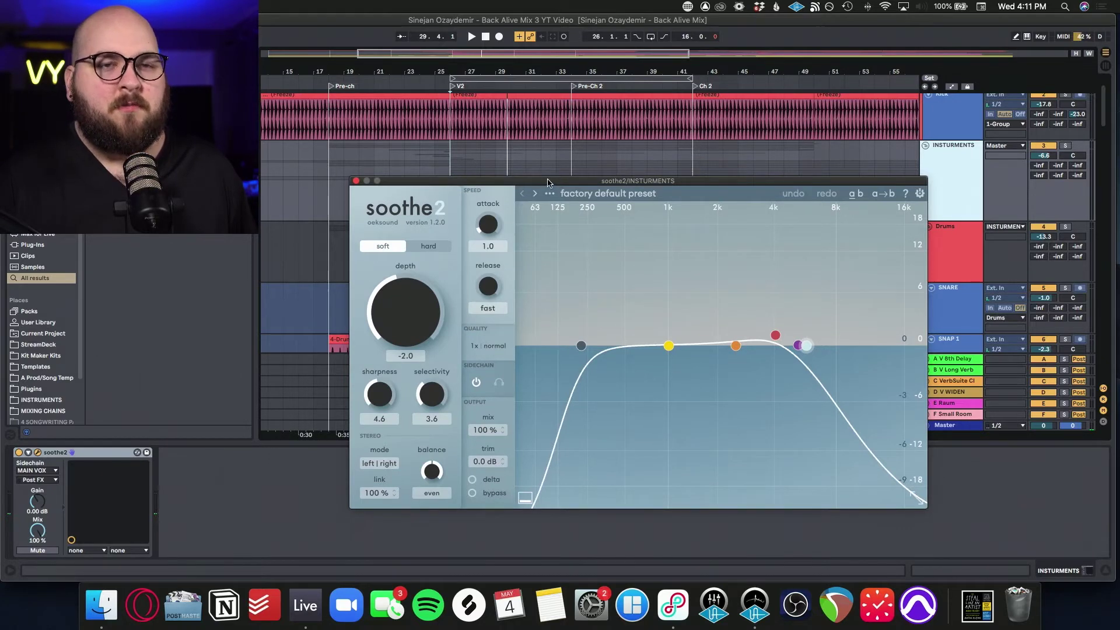
key(space)
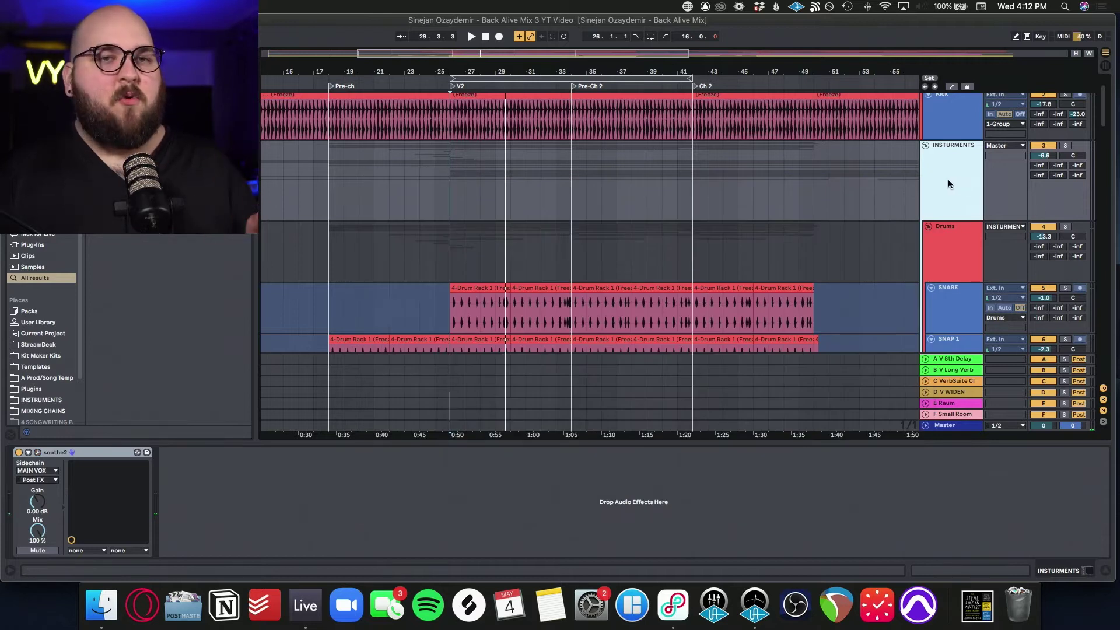
click(797, 202)
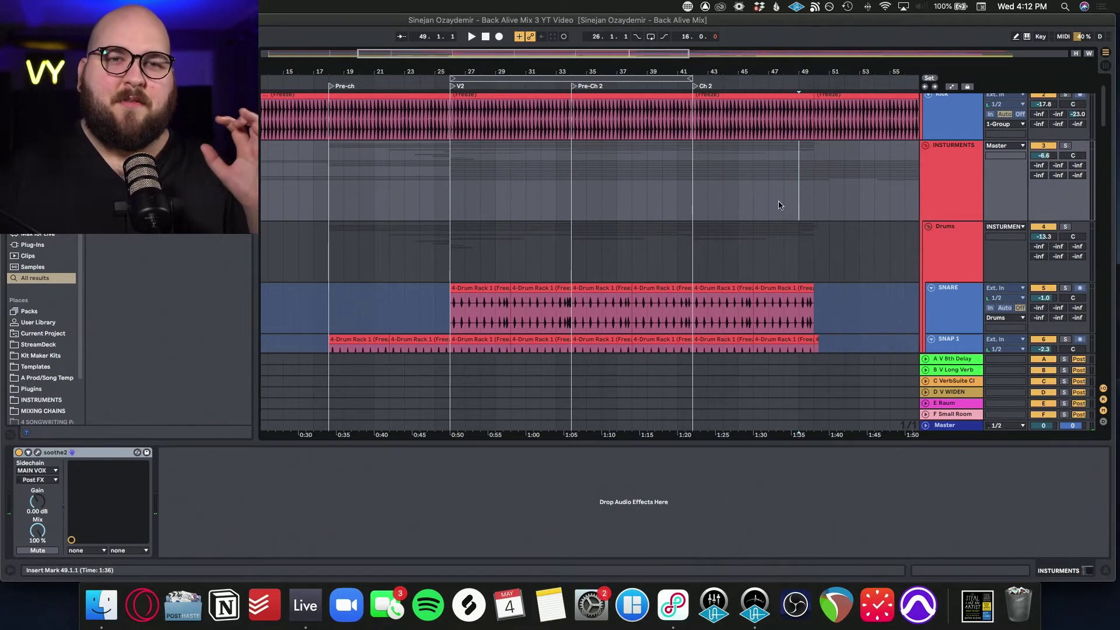
Examine the Drums group's effect chain and look through its snare, snap, hat and fill tracks.
scroll(568, 200, up, 2)
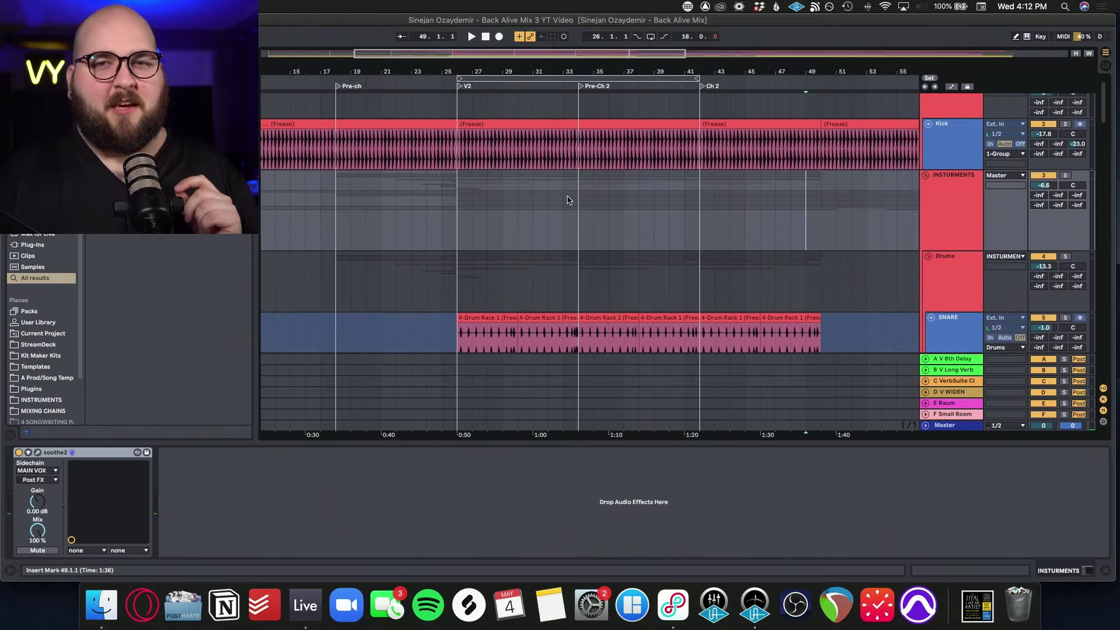
scroll(570, 186, down, 5)
click(571, 166)
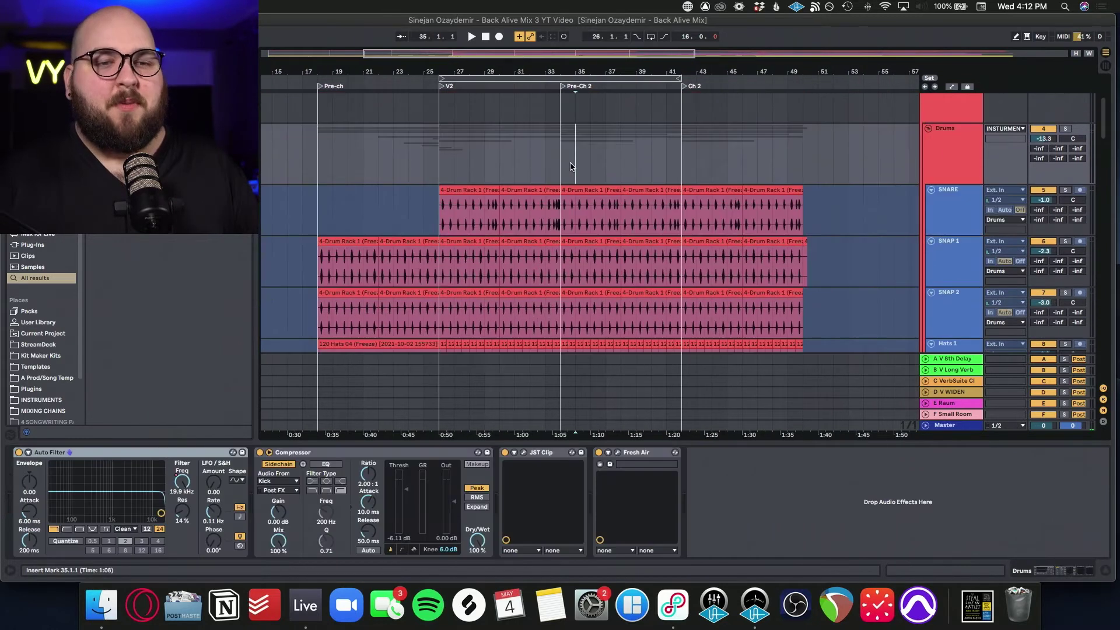
scroll(571, 166, down, 1)
scroll(571, 167, down, 4)
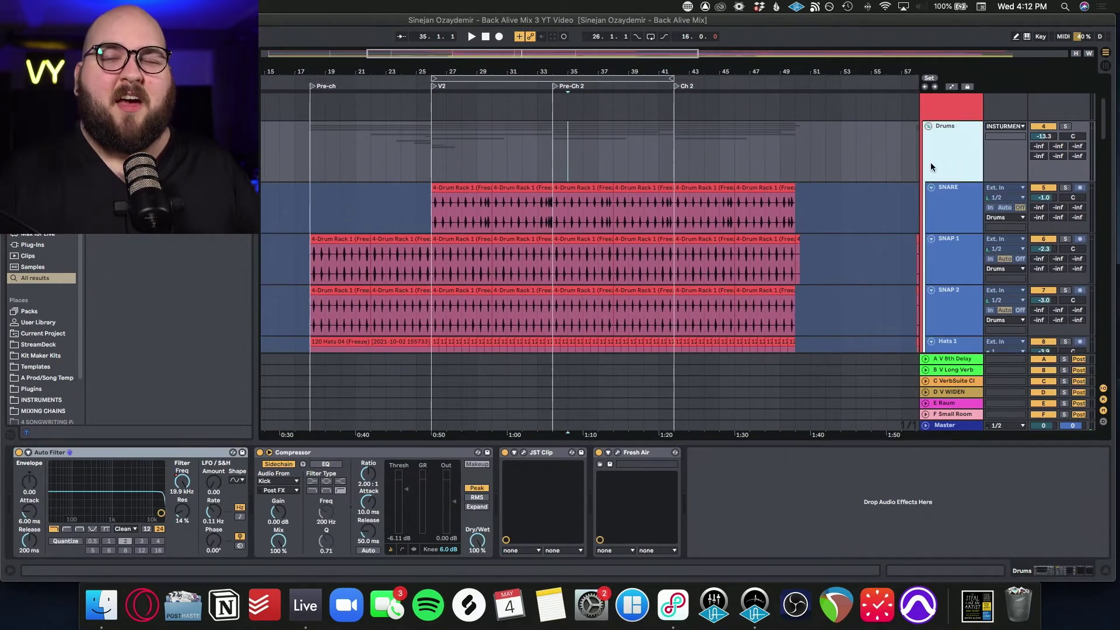
scroll(668, 196, up, 4)
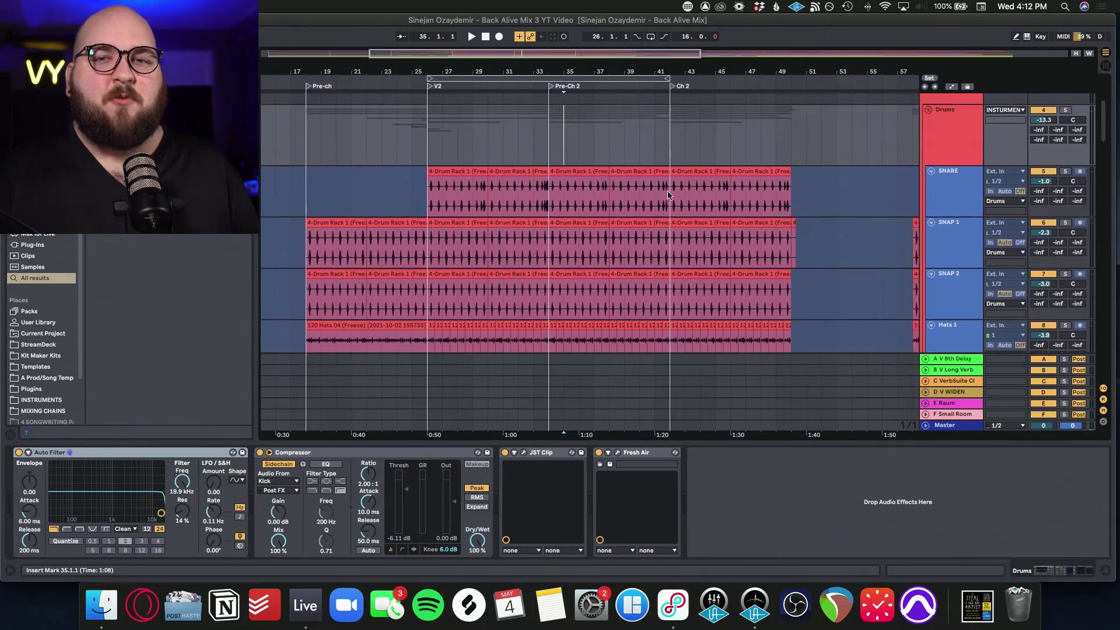
click(949, 146)
scroll(951, 146, down, 3)
scroll(953, 146, down, 4)
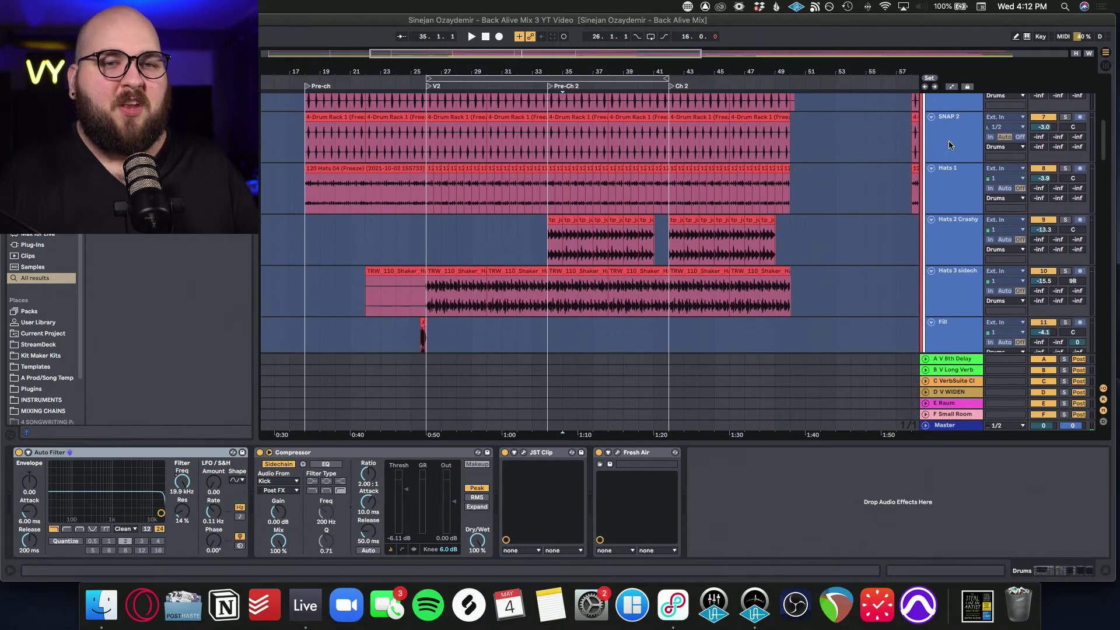
scroll(937, 196, up, 8)
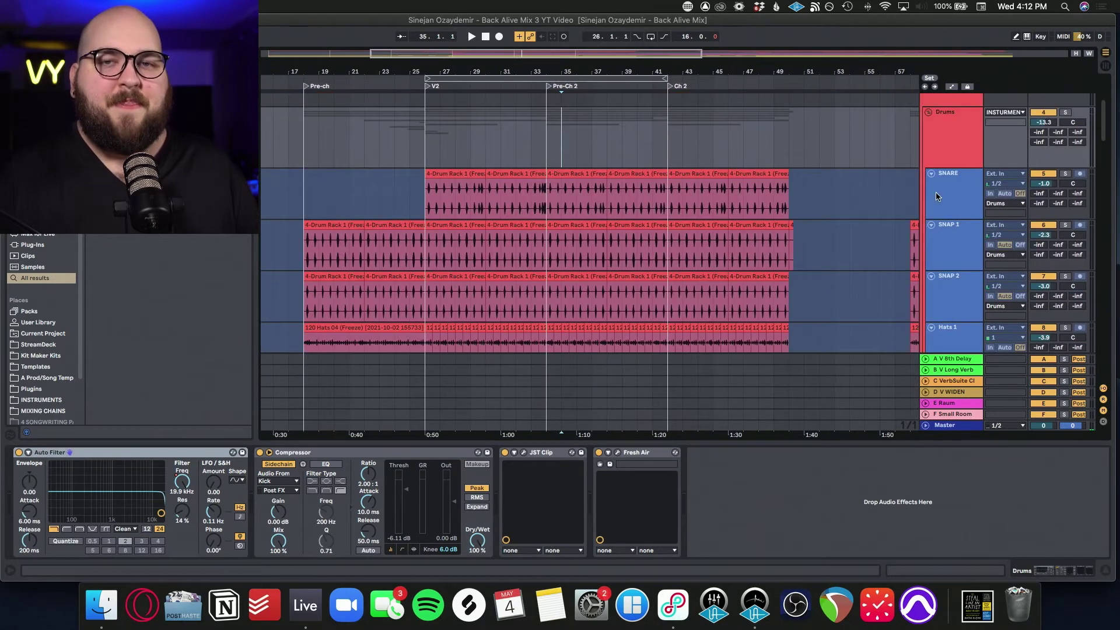
Solo the Drums group and play it from the Pre-Ch 2 marker at bar 34.
click(1065, 113)
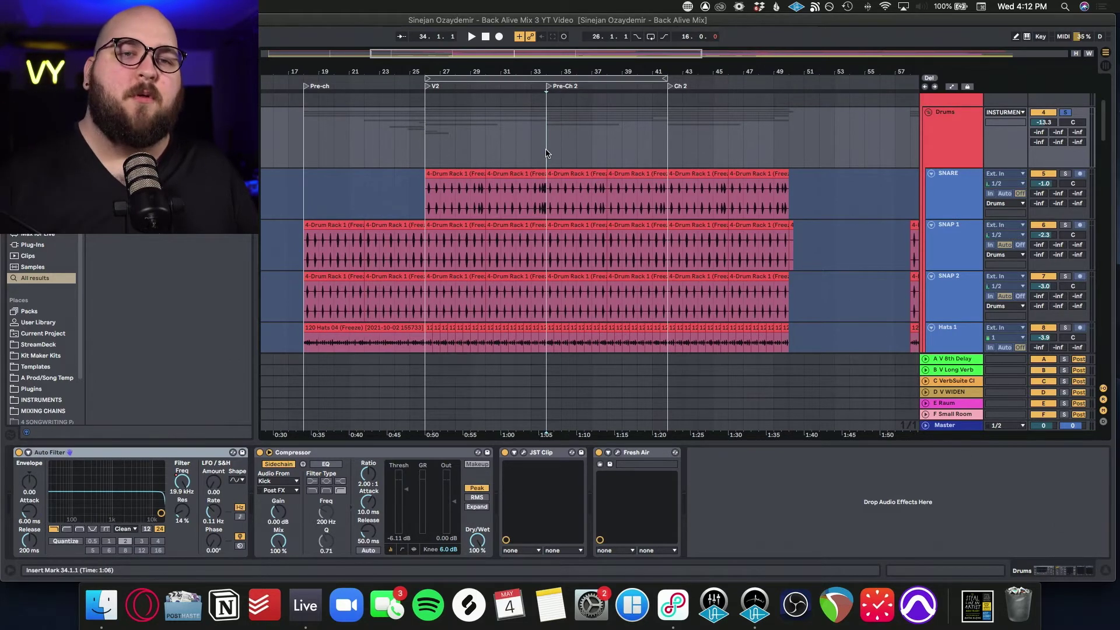
key(space)
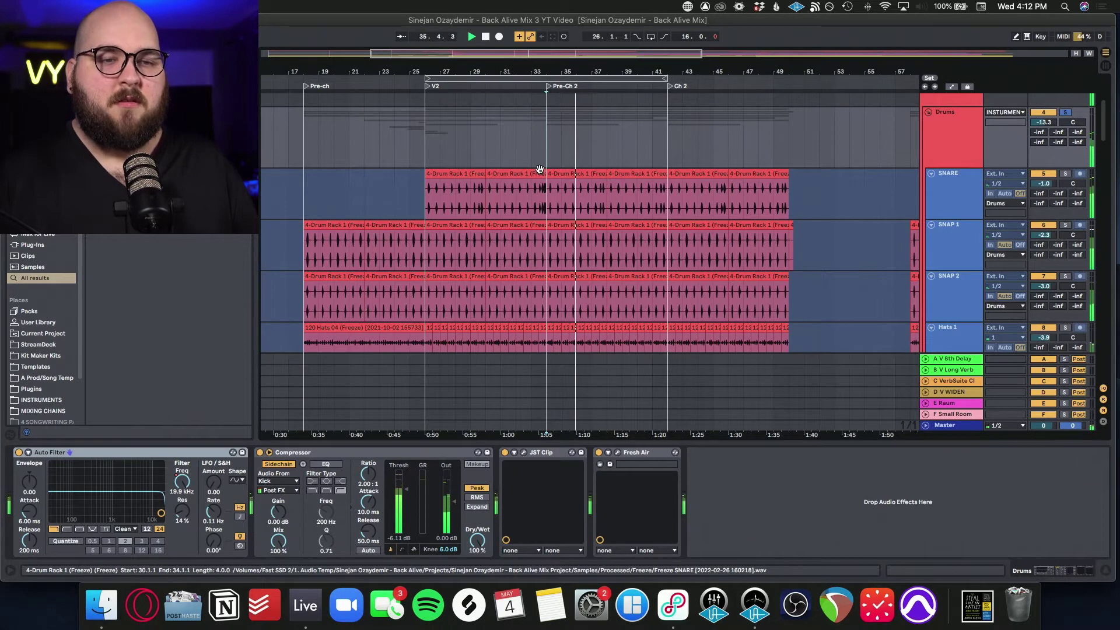
Inspect the effect chains of individual drum tracks, including Fill and SNARE, and return to the Drums group's chain.
scroll(758, 234, down, 5)
click(949, 278)
scroll(950, 291, down, 2)
click(951, 268)
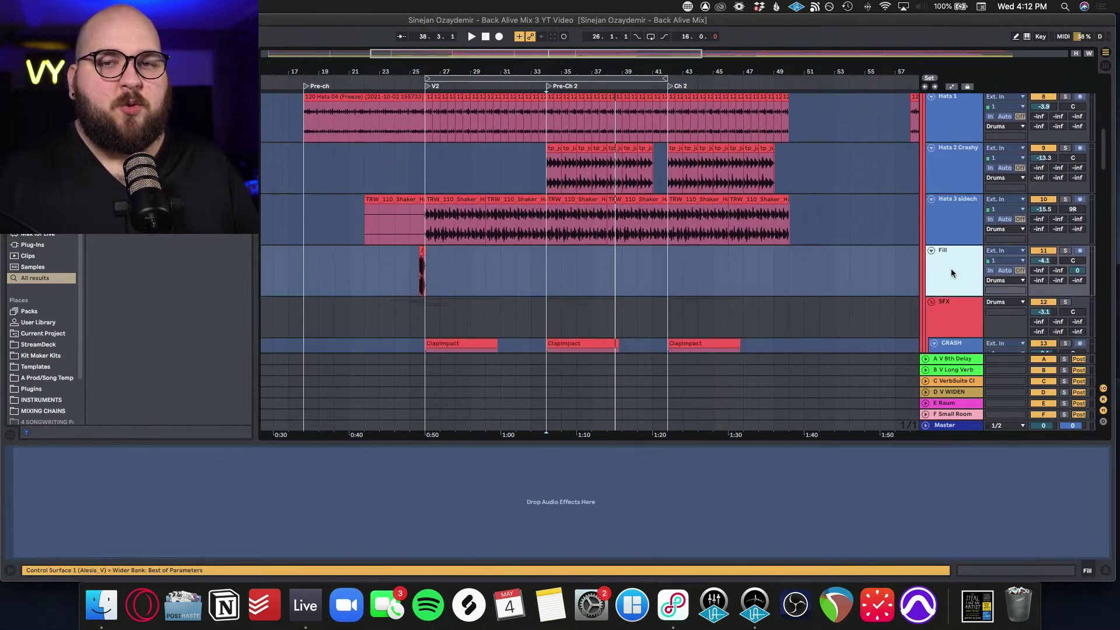
scroll(950, 257, up, 5)
click(949, 198)
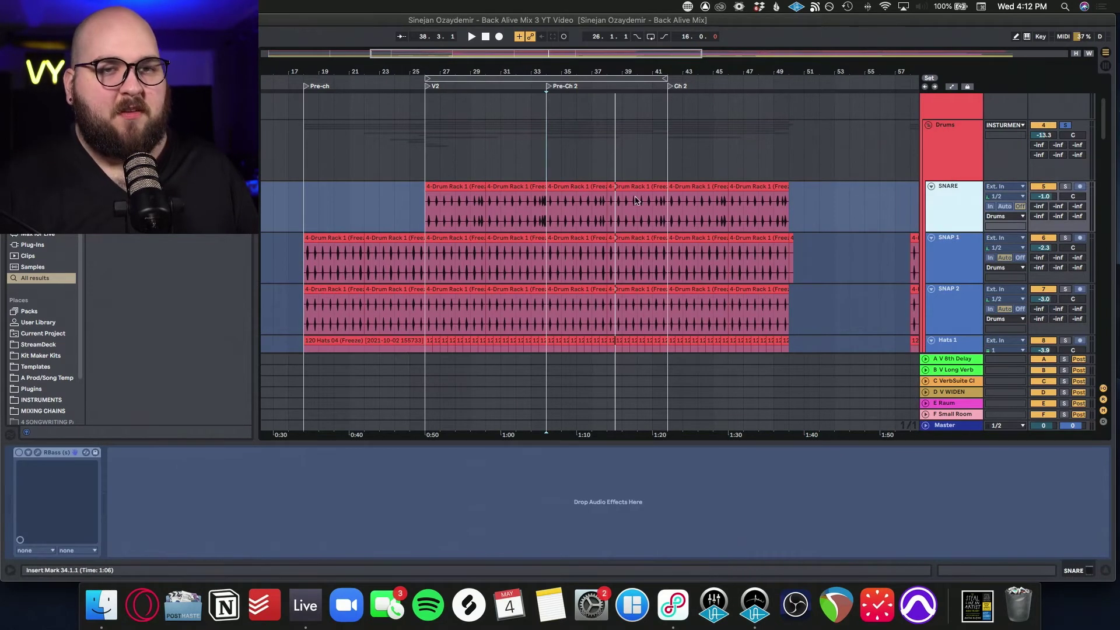
click(950, 152)
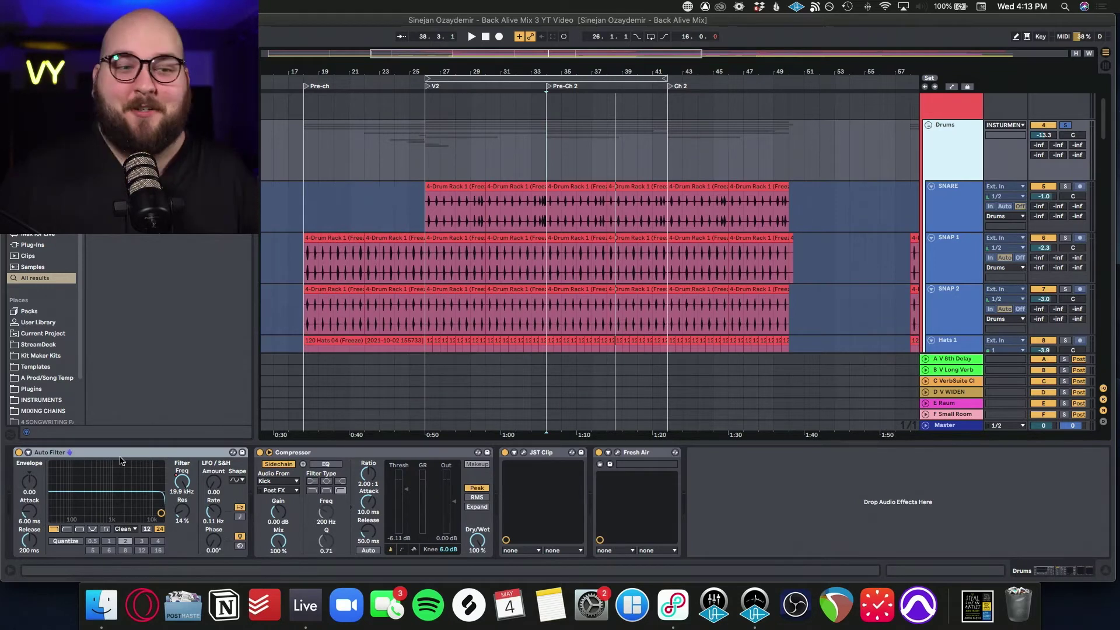
Review the Compressor, JST Clip and Fresh Air settings on the Drums group, and close the plug-in windows.
click(289, 453)
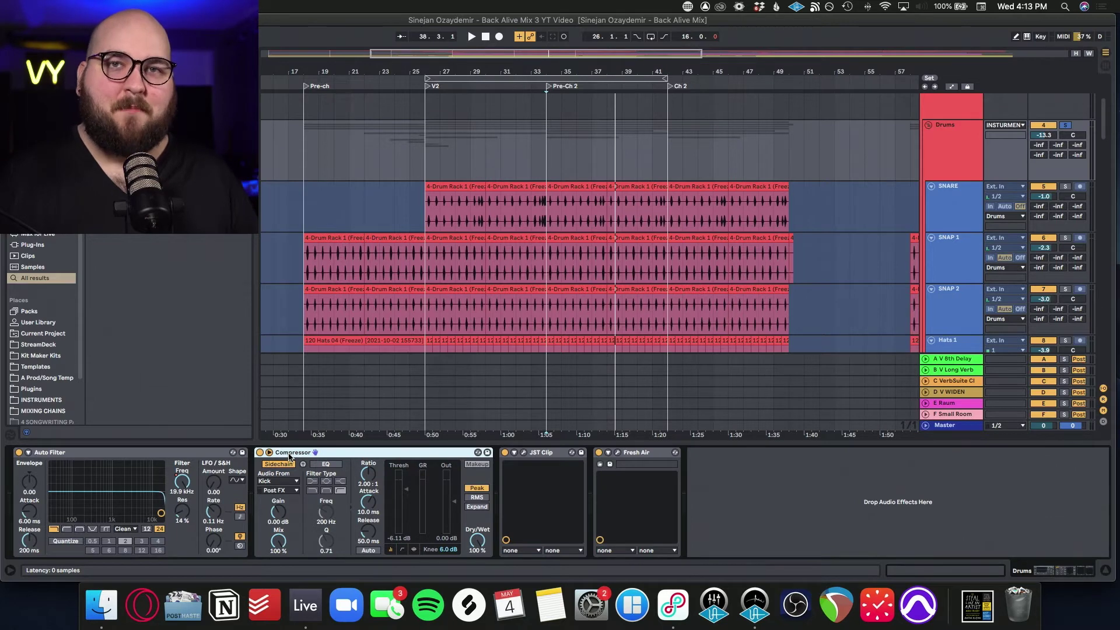
click(523, 452)
drag(130, 37, 473, 141)
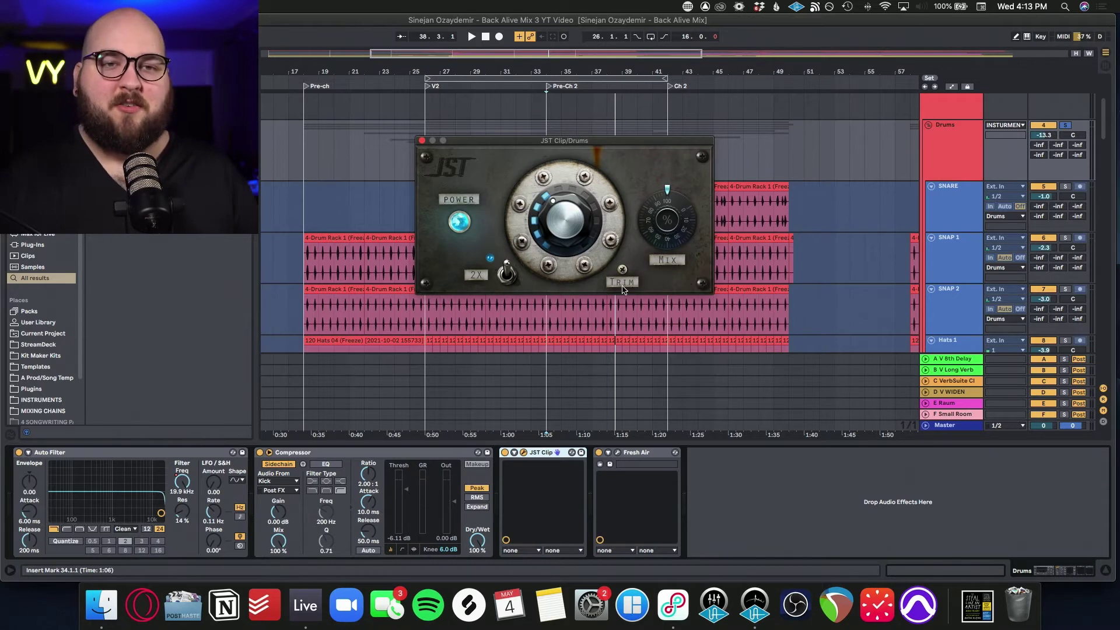
drag(605, 157, 623, 131)
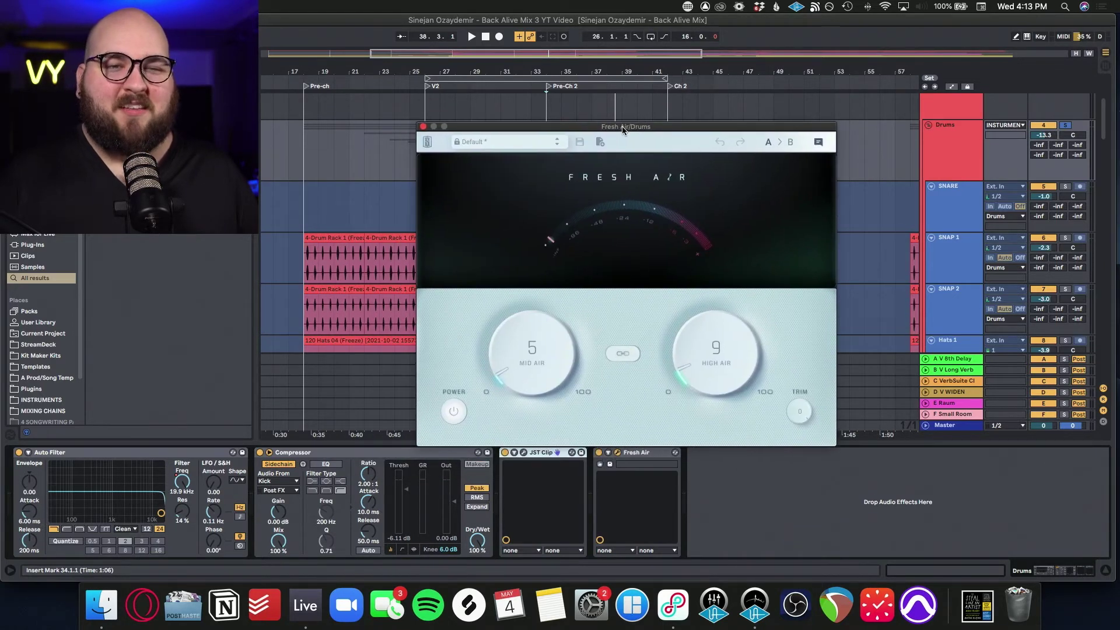
click(423, 126)
Group JST Clip and Fresh Air into an audio effect rack on the Drums group, and play the drums.
click(633, 452)
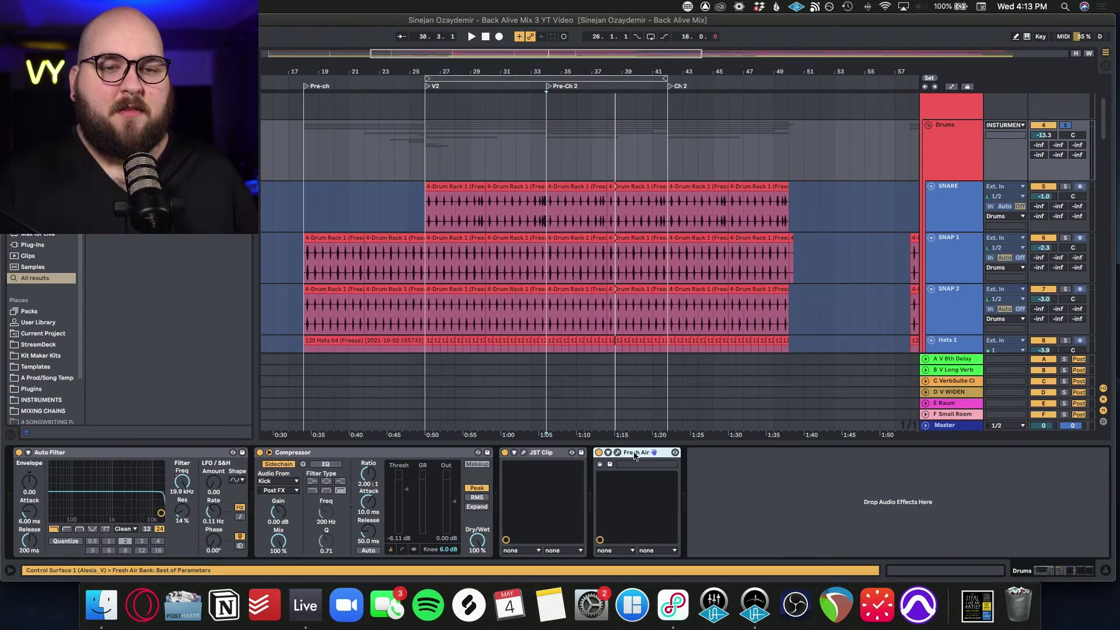
click(541, 454)
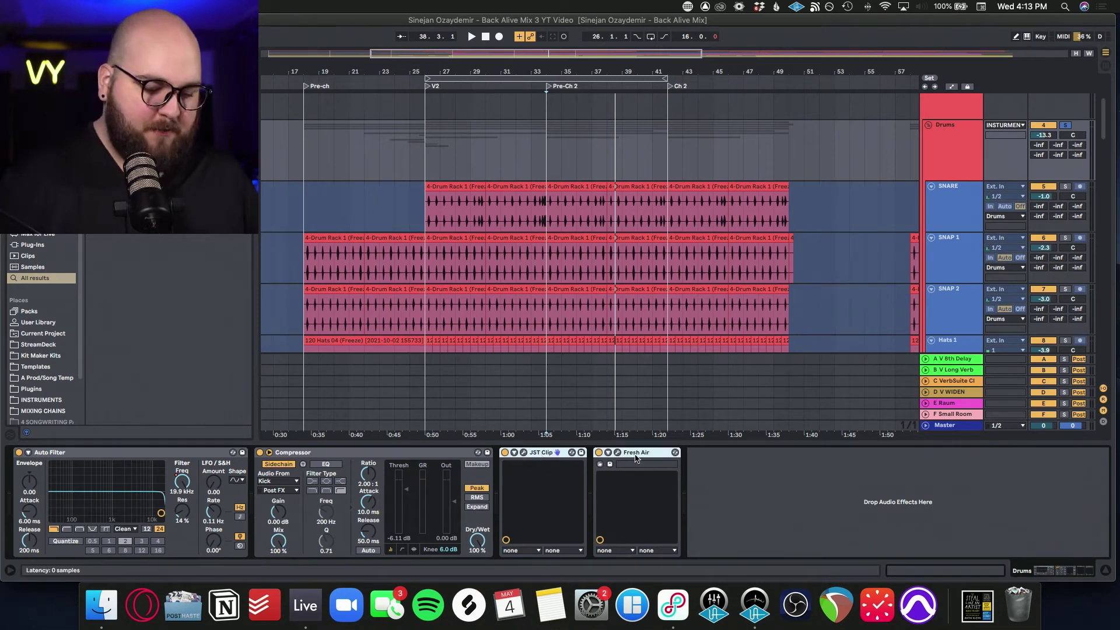
key(super+g)
key(space)
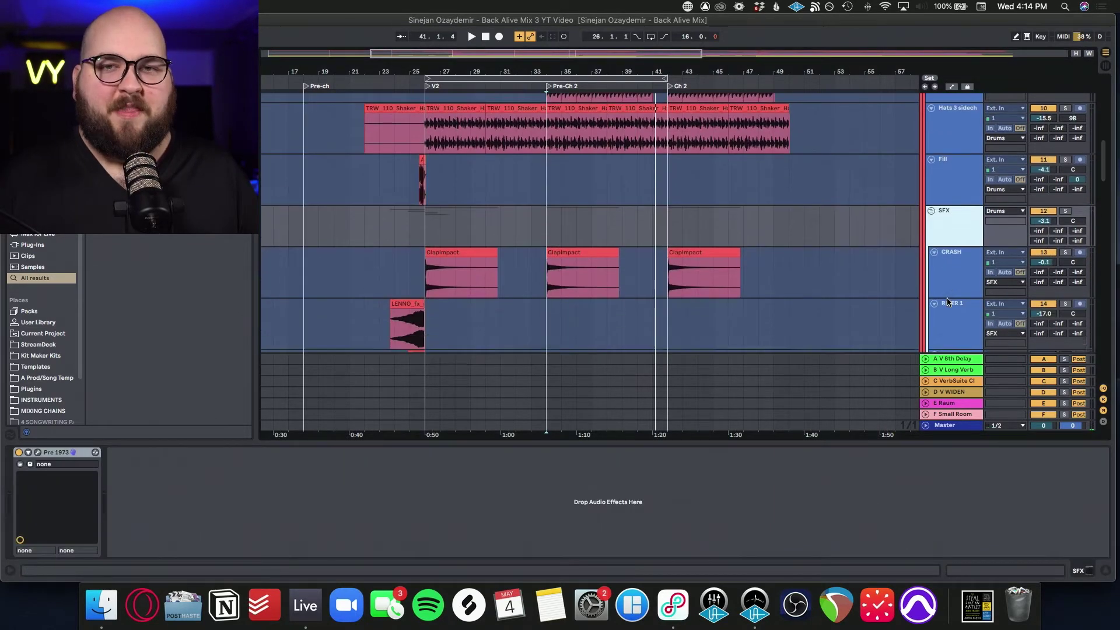
Look through the SFX group's tracks and unfreeze the tracks from CRASH to CRASH 3.
scroll(948, 301, down, 1)
scroll(947, 302, down, 3)
scroll(946, 301, down, 2)
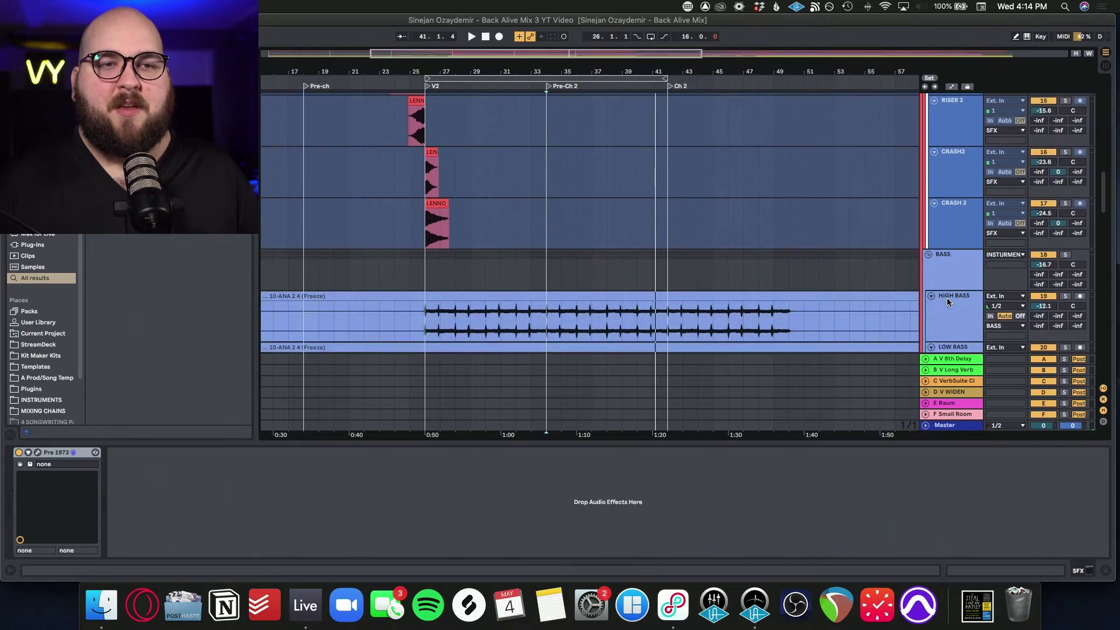
scroll(946, 300, up, 2)
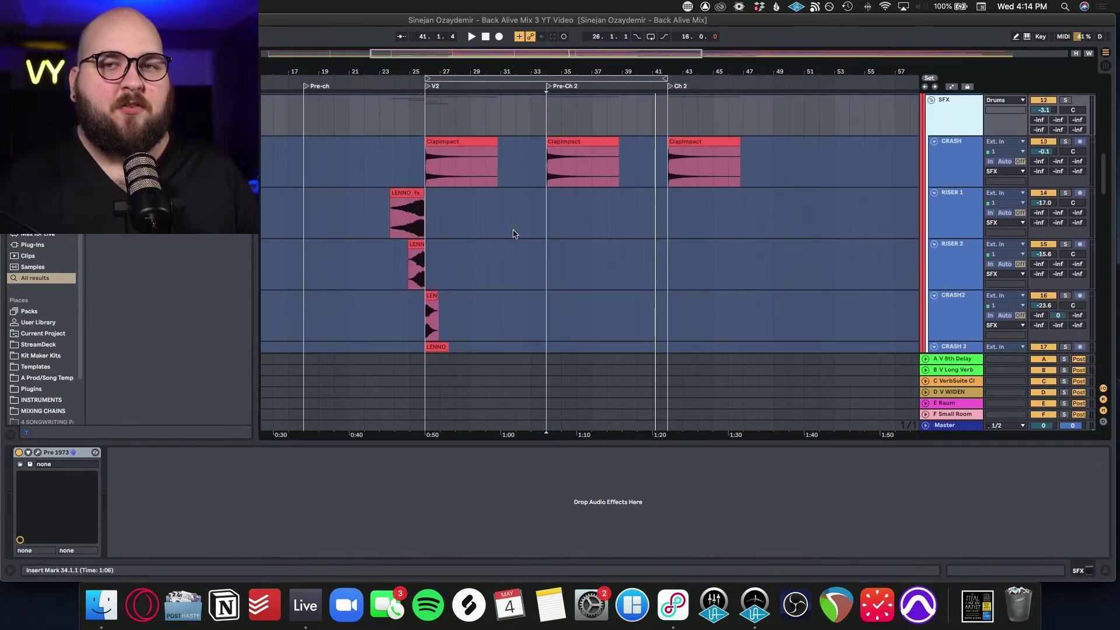
scroll(514, 234, left, 4)
scroll(513, 234, down, 2)
click(953, 293)
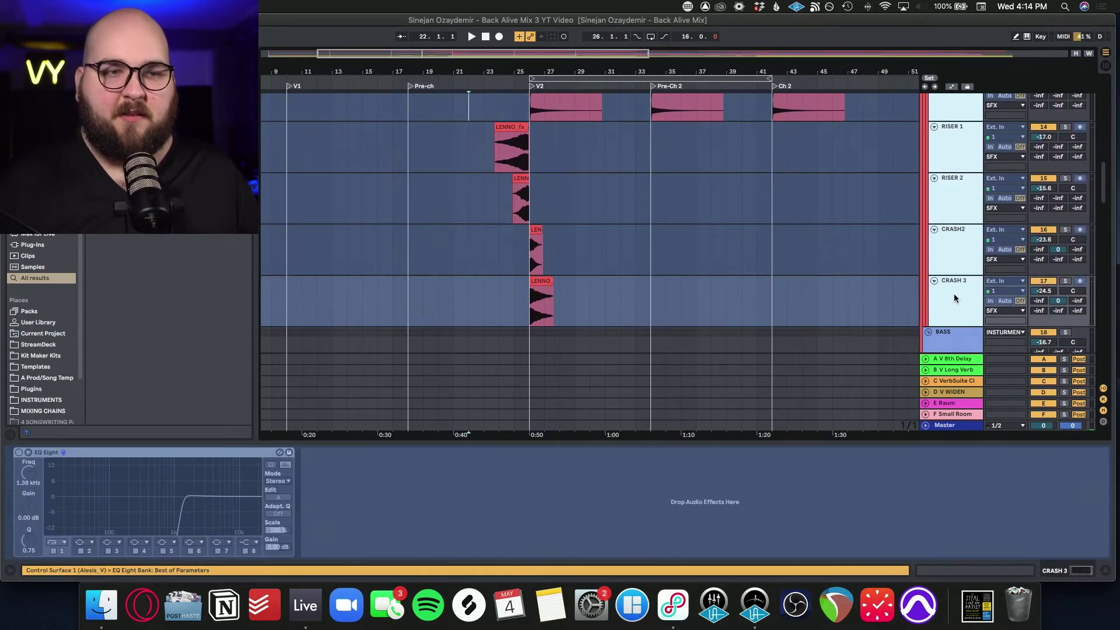
Solo the CRASH track, play it from the V2 marker at bar 26, and review its Wider plug-in.
scroll(953, 293, up, 4)
click(604, 185)
click(527, 178)
key(space)
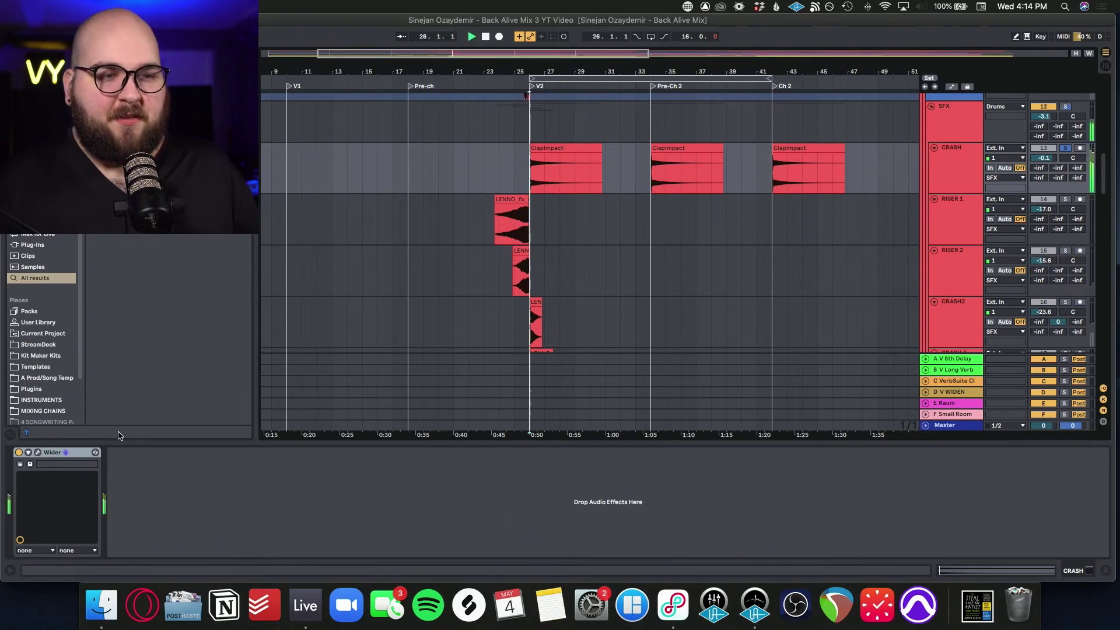
click(39, 453)
drag(357, 317, 562, 205)
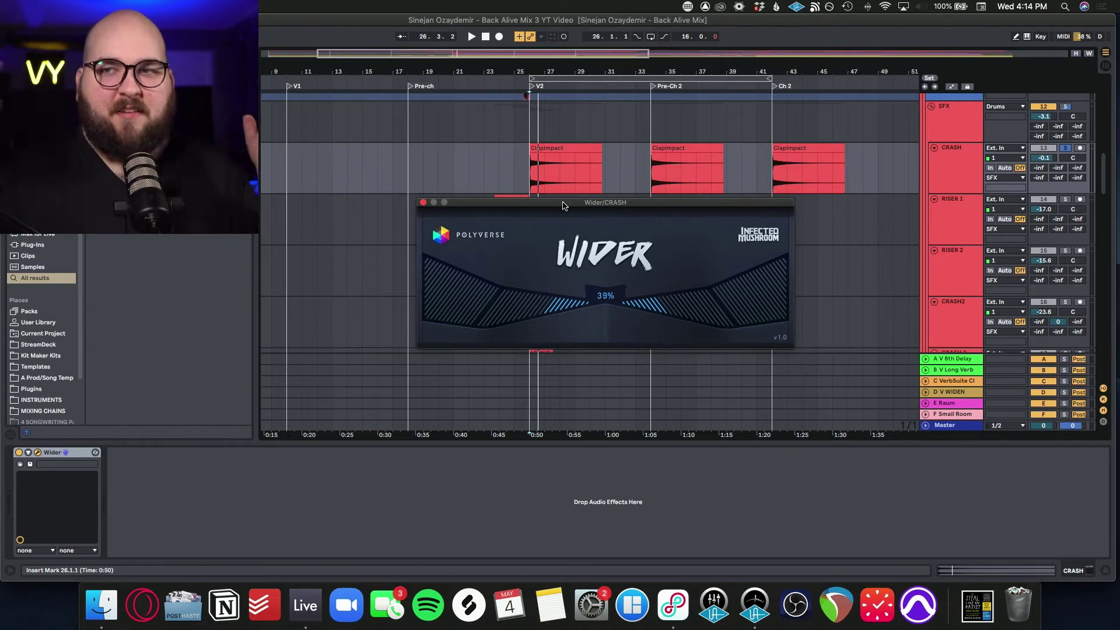
Solo the RISER 1 and RISER 2 tracks in turn, playing each from the start of its clip.
click(955, 194)
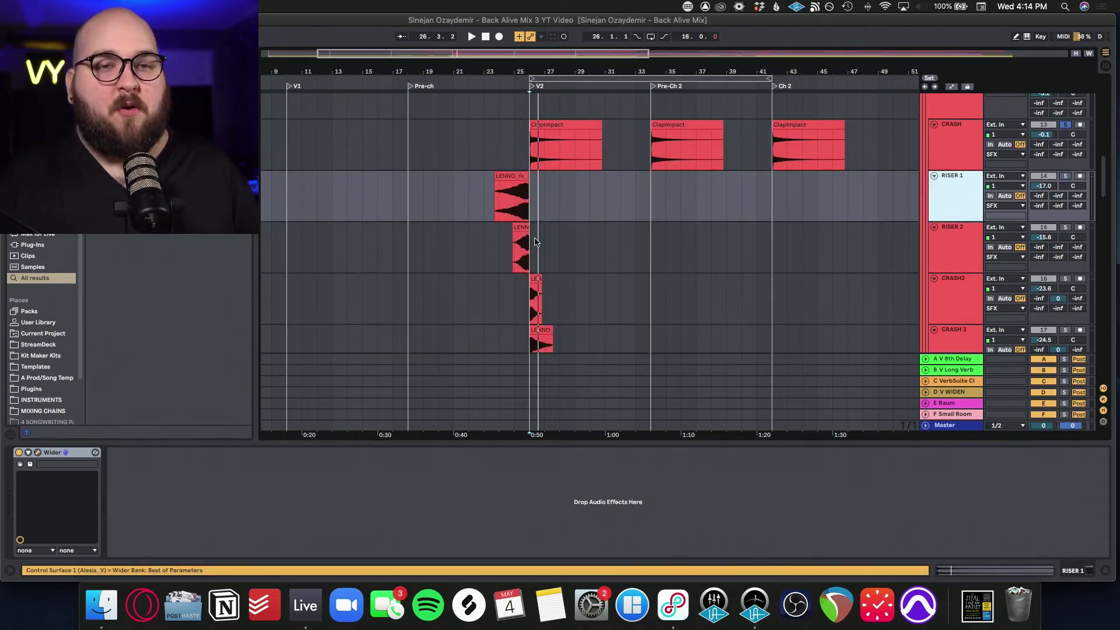
click(507, 203)
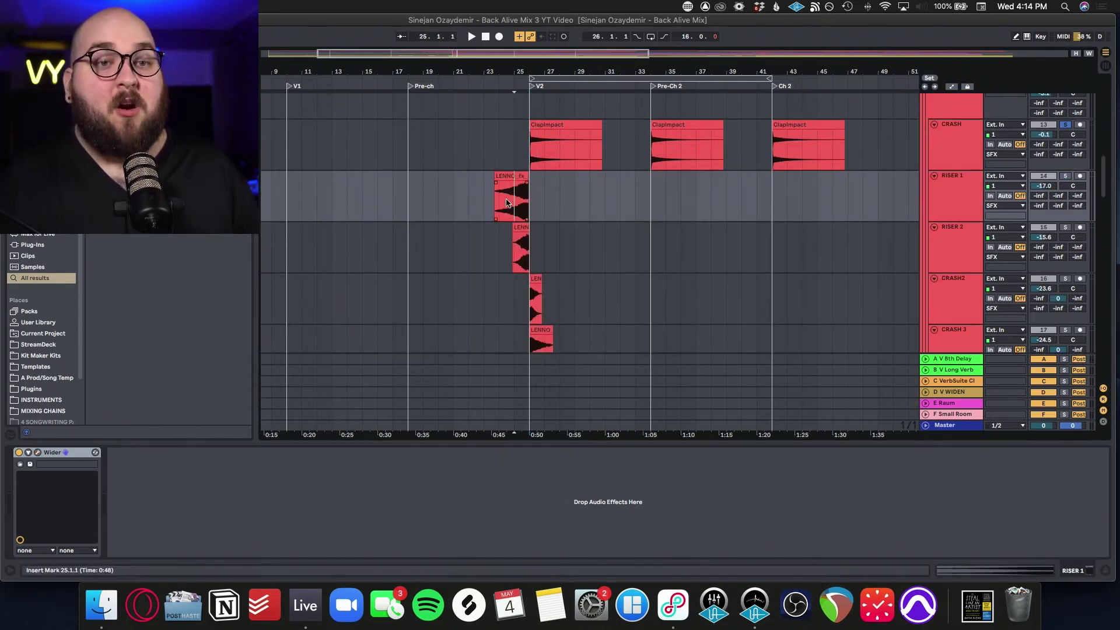
click(1064, 176)
key(space)
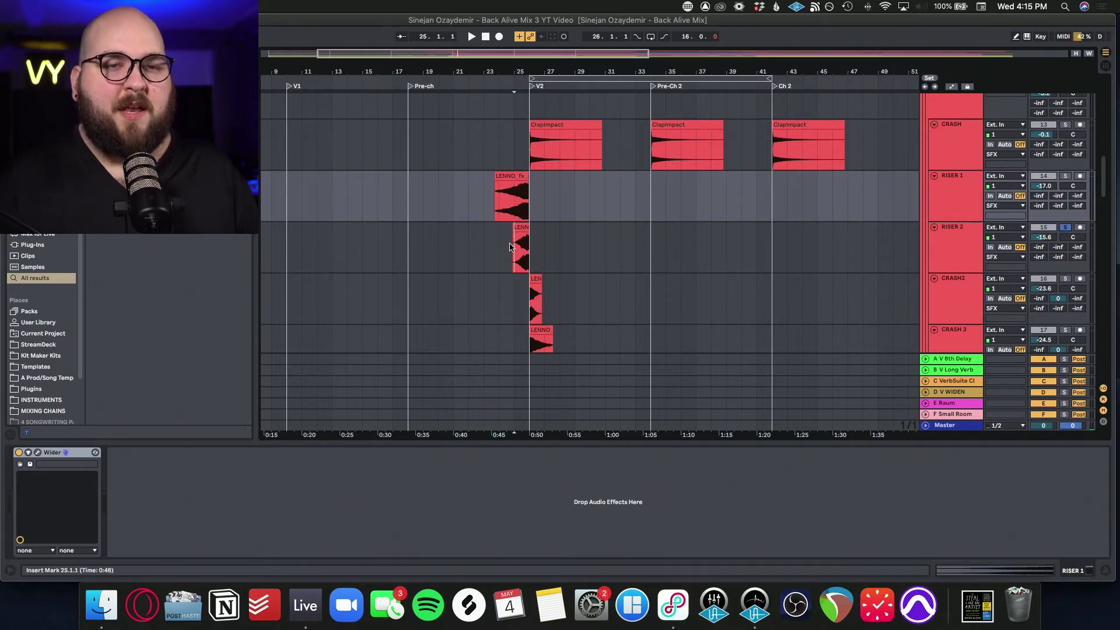
click(510, 247)
scroll(512, 247, up, 5)
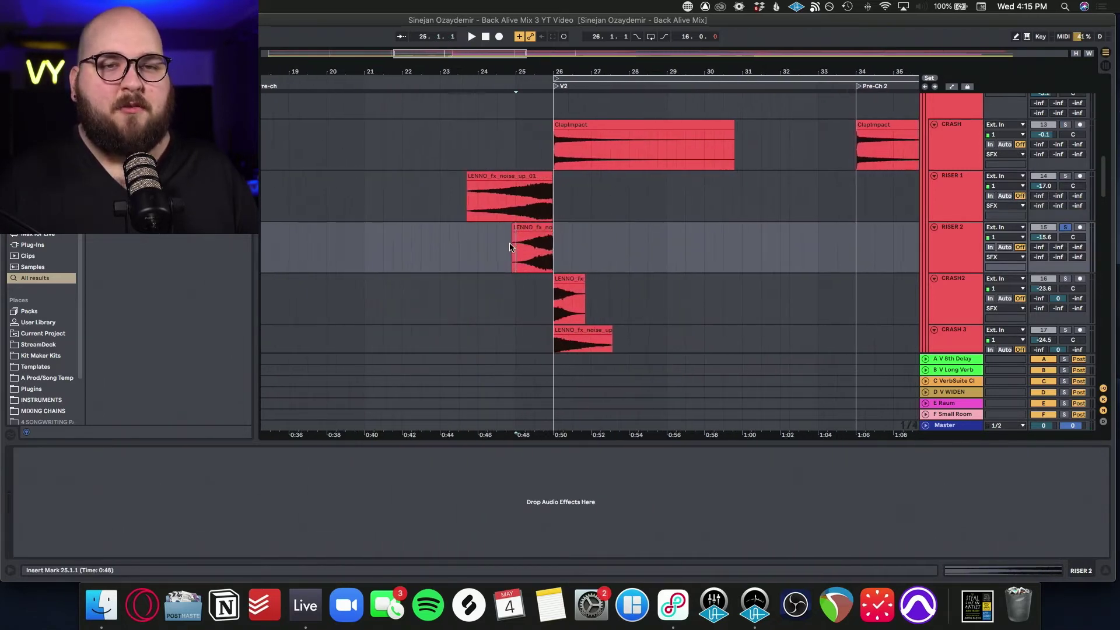
key(space)
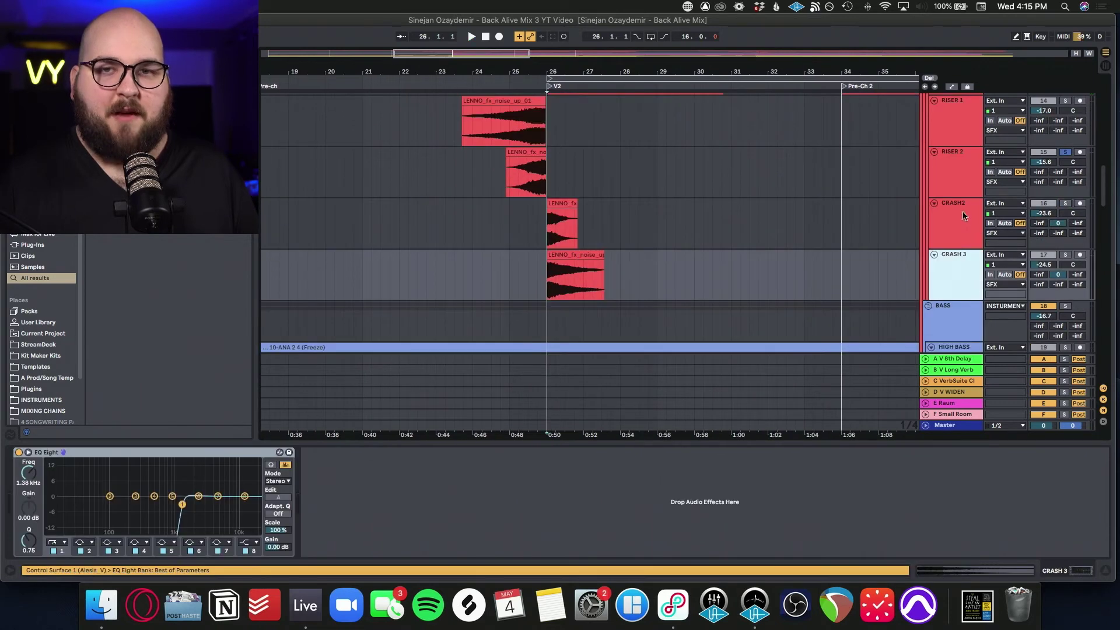
Inspect the EQ Eight settings on the CRASH2 and CRASH 3 tracks.
click(961, 212)
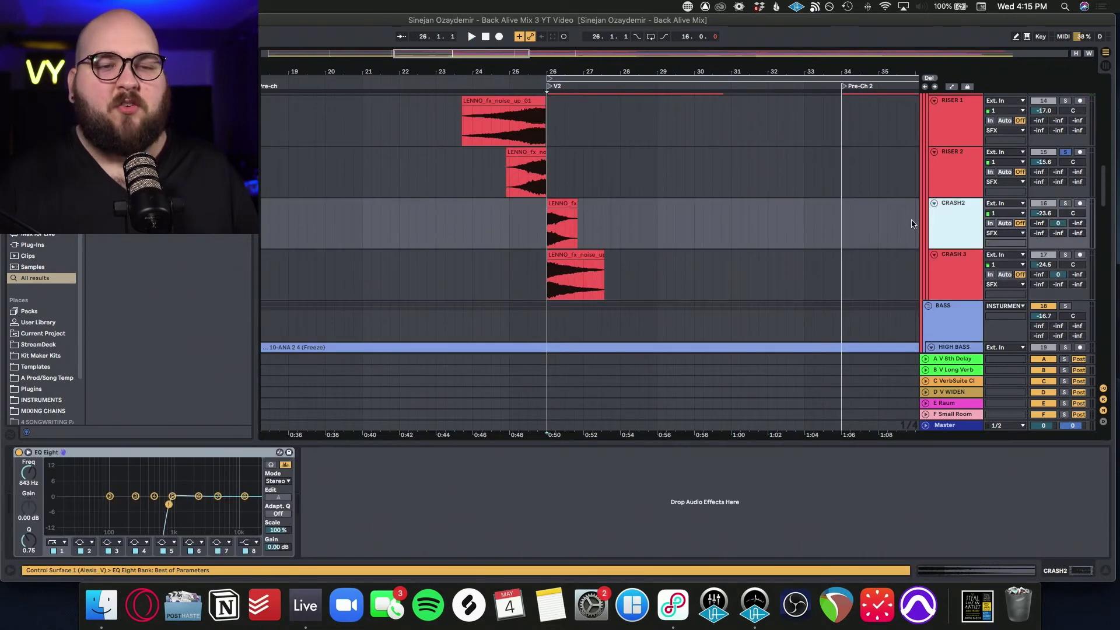
click(28, 454)
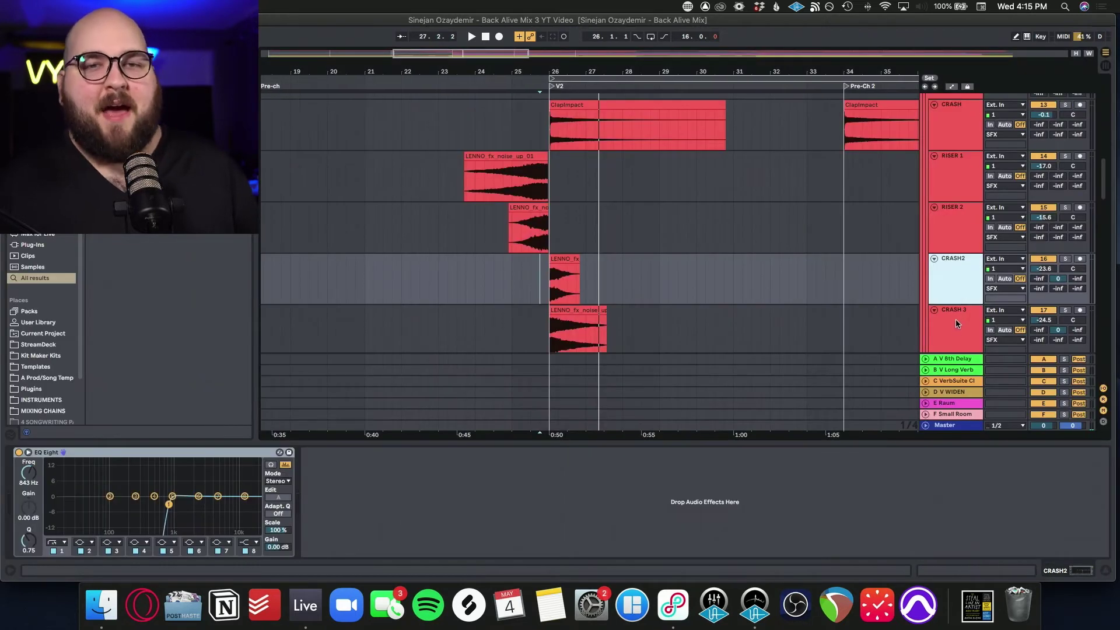
click(953, 330)
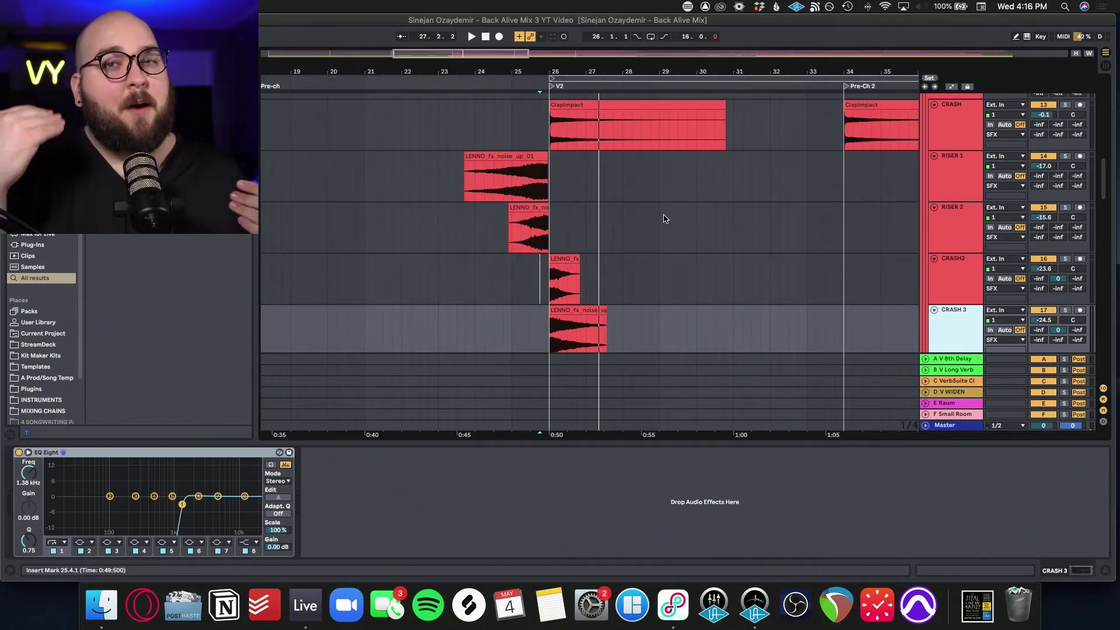
Freeze the tracks from CRASH to CRASH 3 in the SFX group.
click(954, 137)
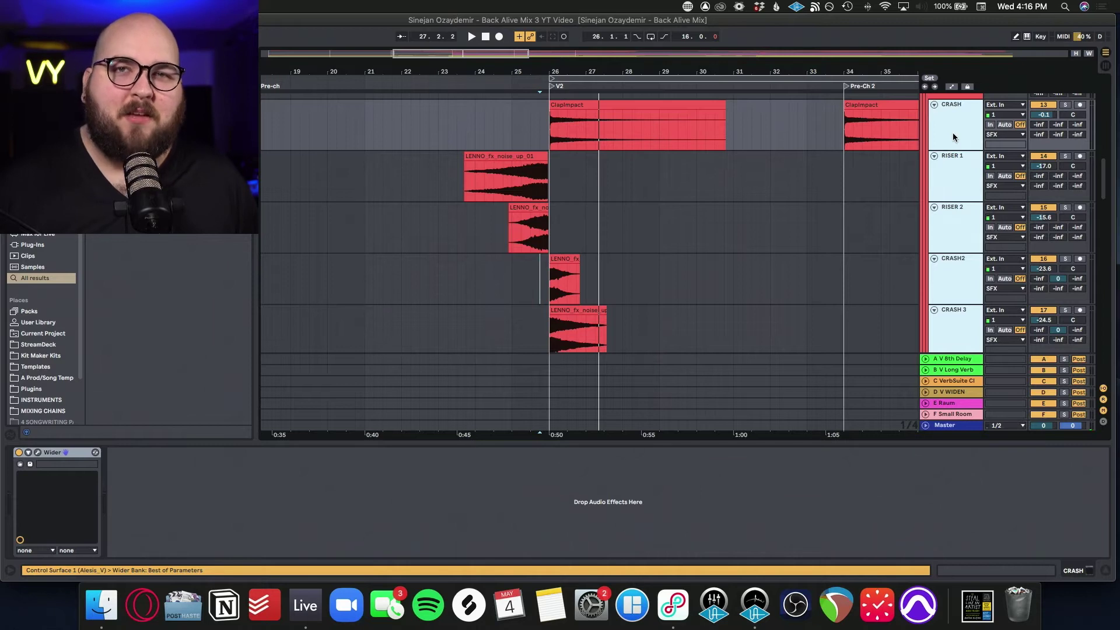
right_click(954, 137)
click(974, 162)
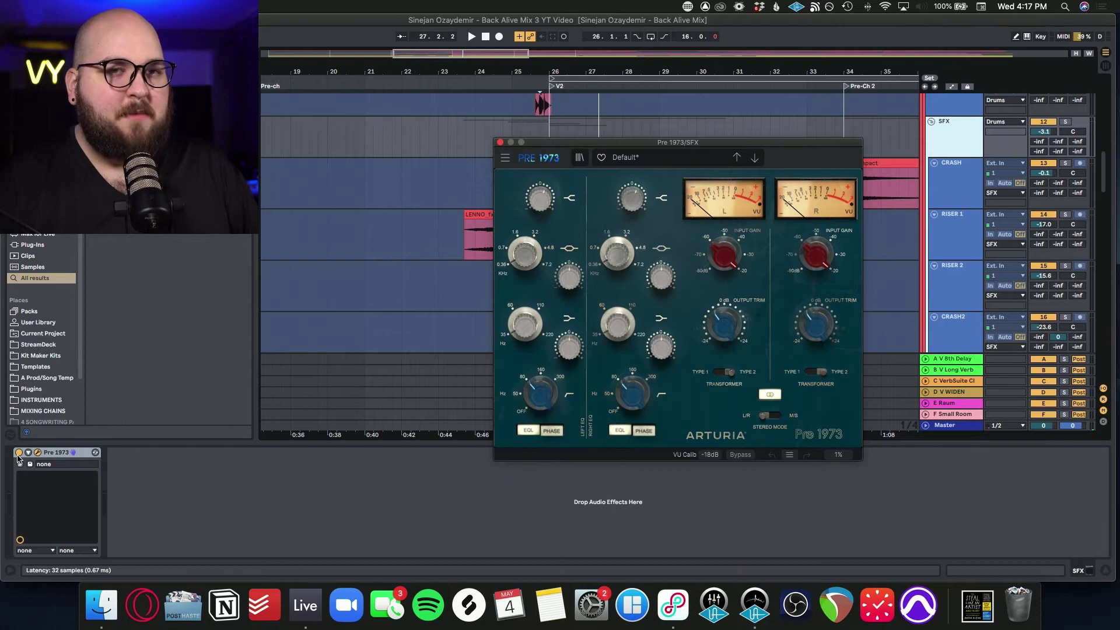
Solo the SFX group and play it while toggling its Pre 1973 plug-in to compare the sound.
key(space)
click(1064, 121)
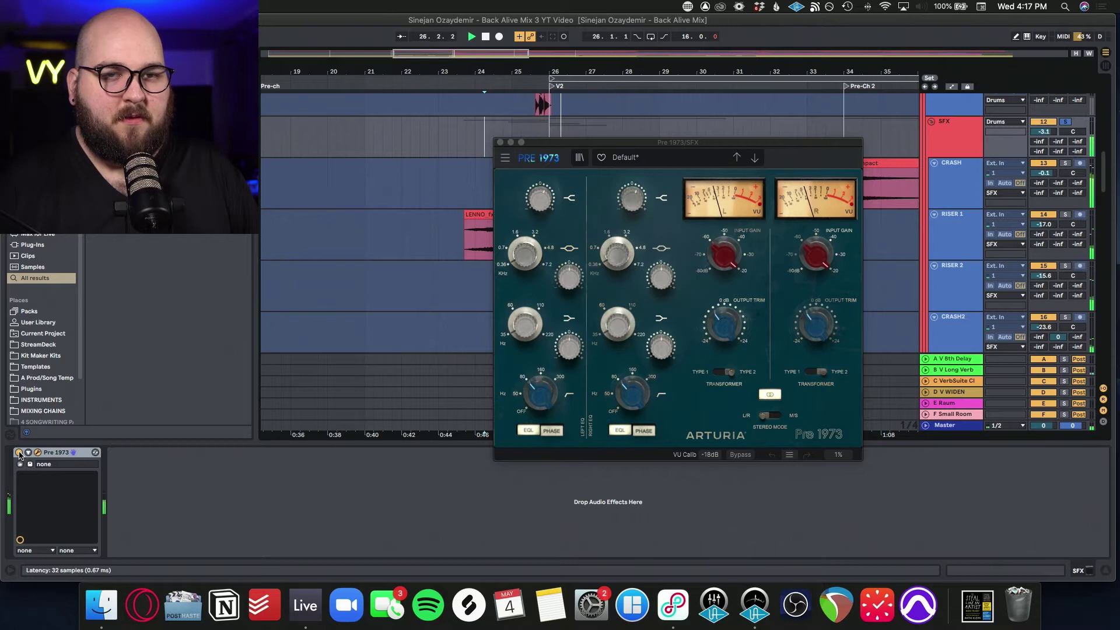
click(19, 453)
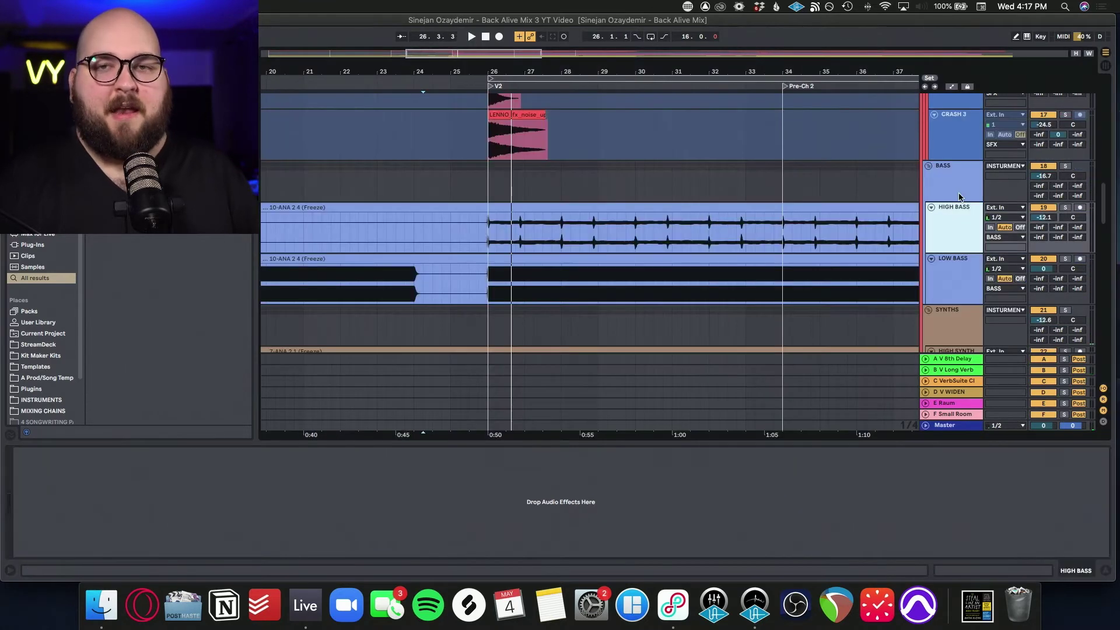
Solo the BASS group and play it from the V2 marker at bar 26.
click(1065, 167)
key(space)
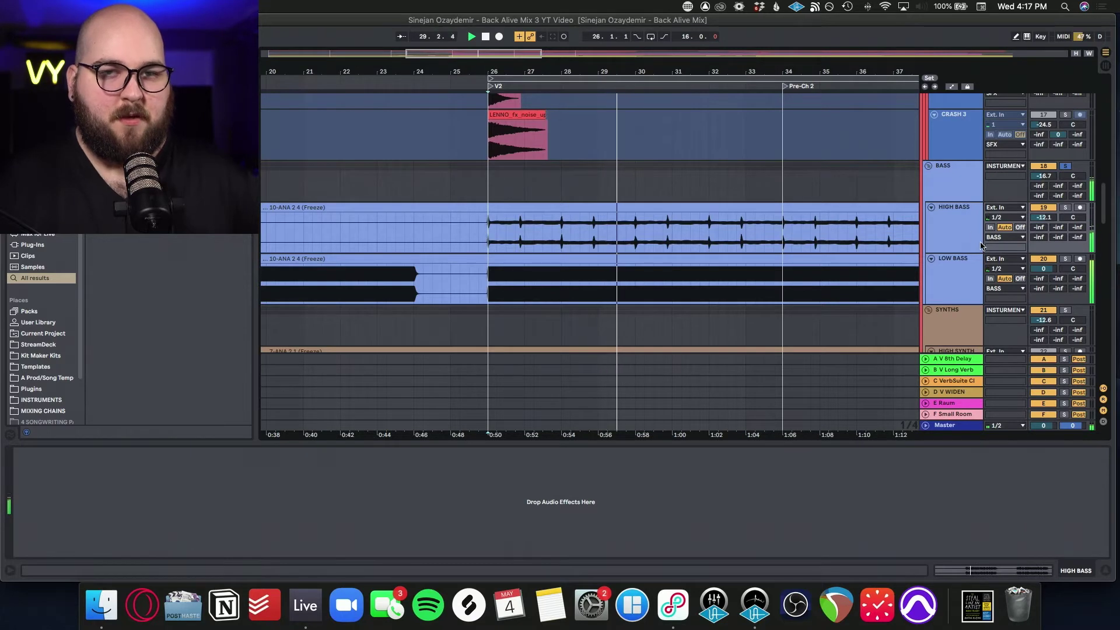
key(space)
Audition the LOW BASS and HIGH BASS tracks separately by soloing each one within the BASS group.
click(954, 225)
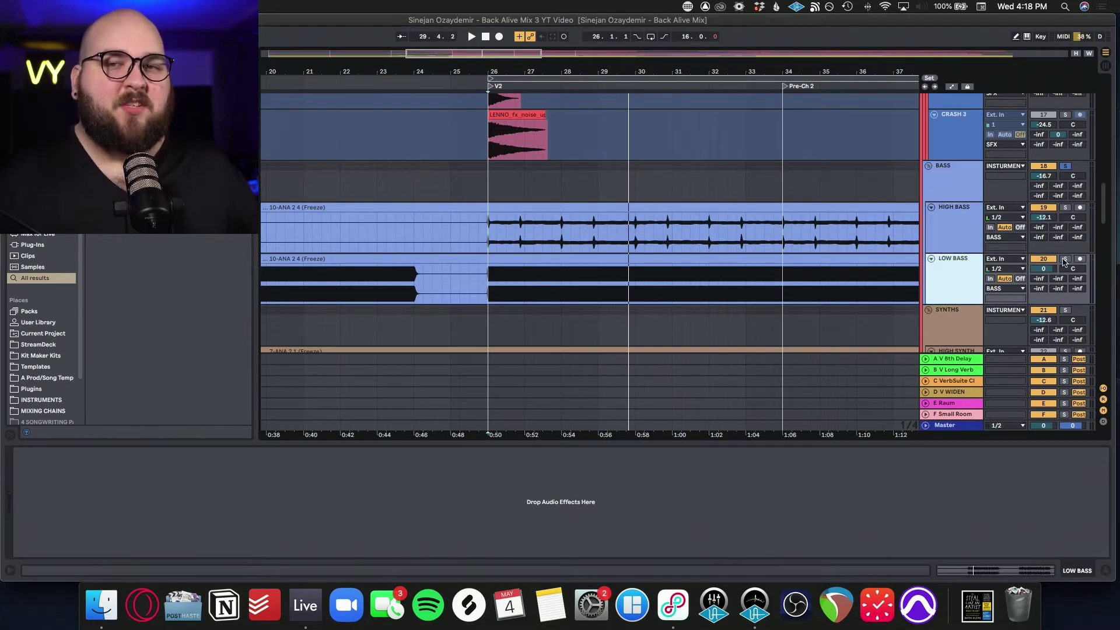
key(space)
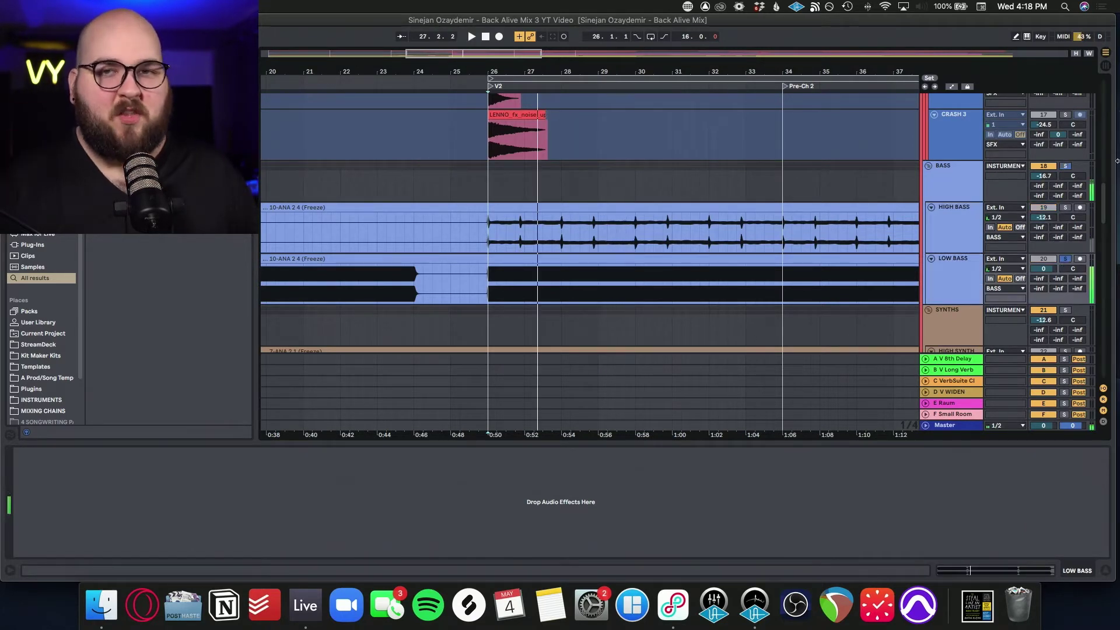
click(950, 225)
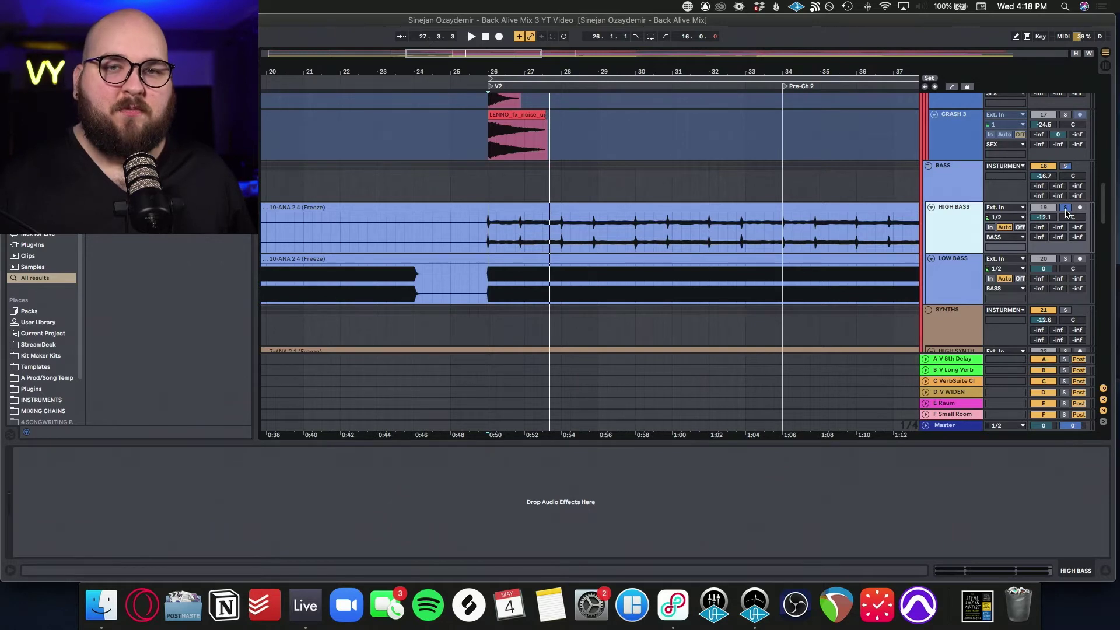
click(1065, 259)
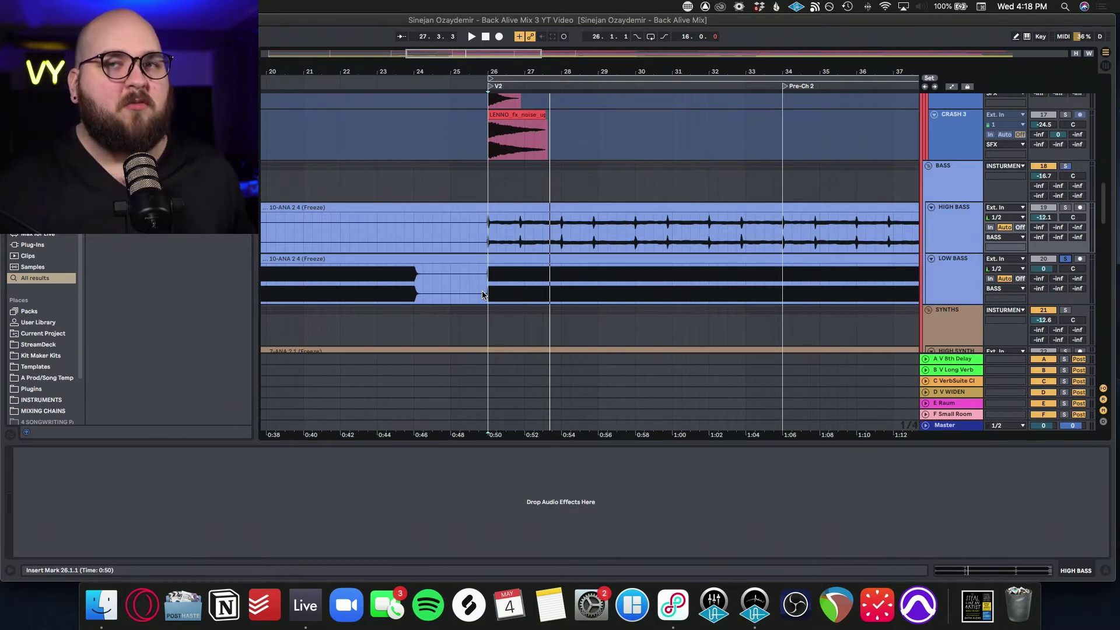
click(946, 227)
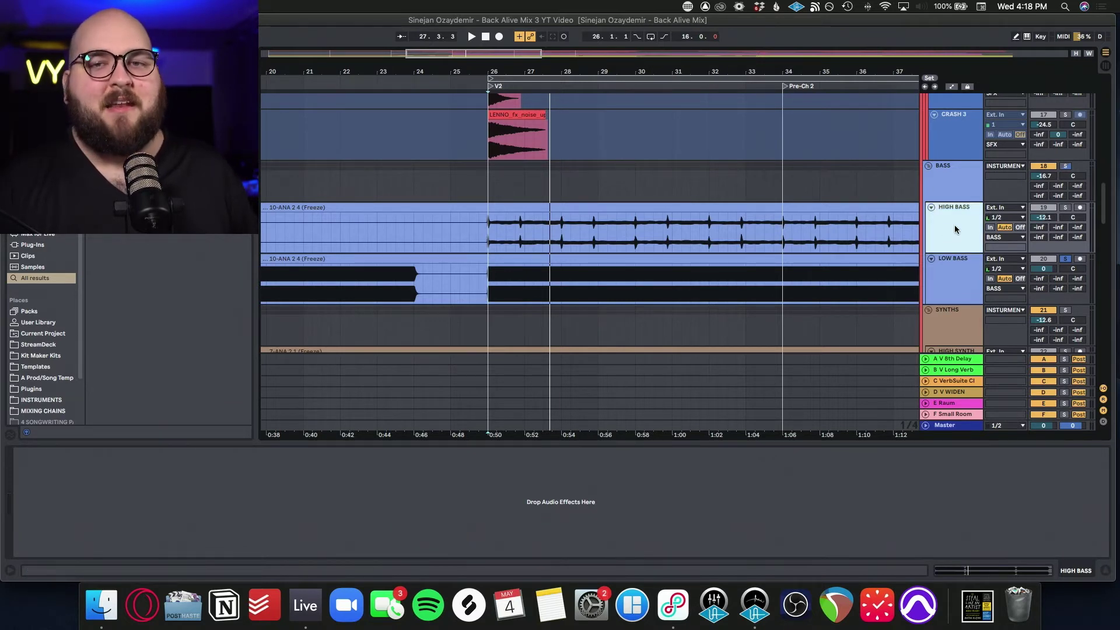
Examine the BASS group's effect chain, including Utility's Bass Mono setting, while playing both bass tracks together.
click(950, 187)
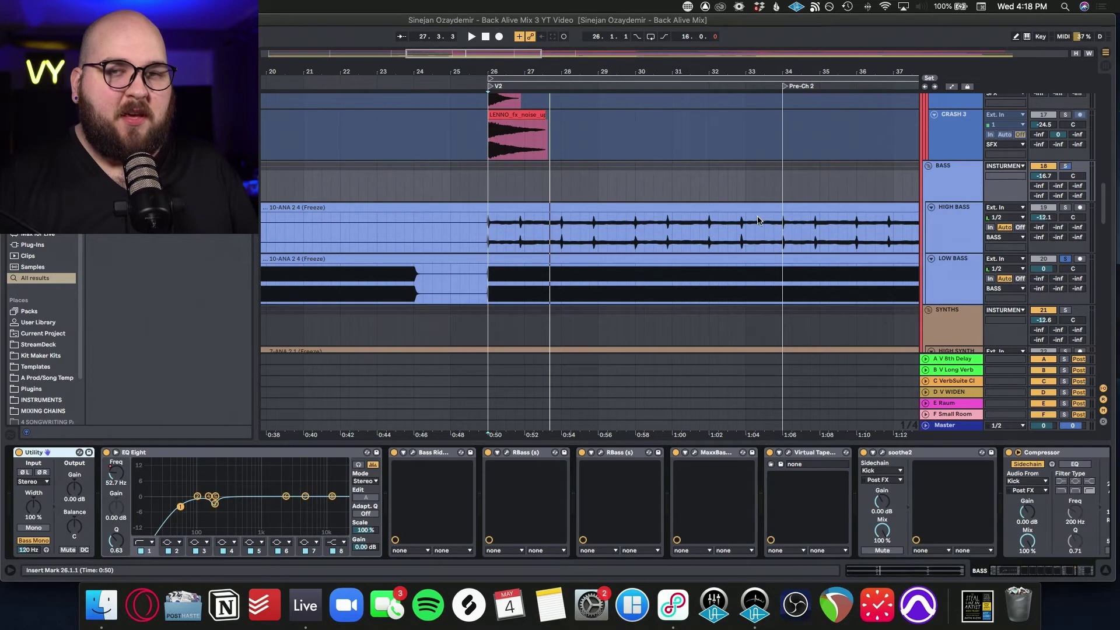
click(387, 460)
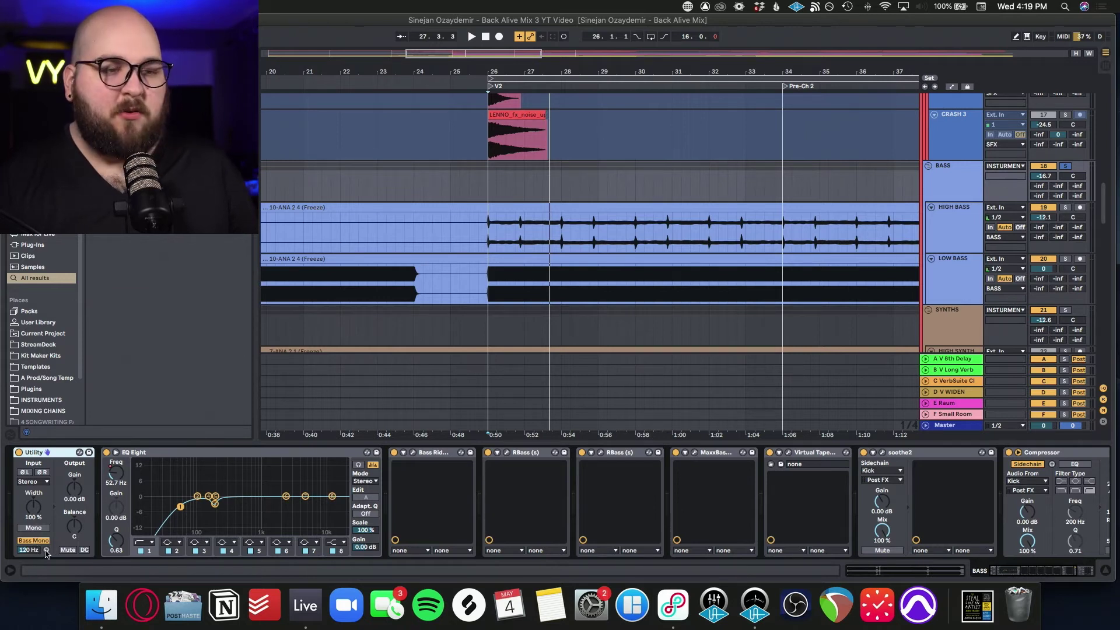
key(space)
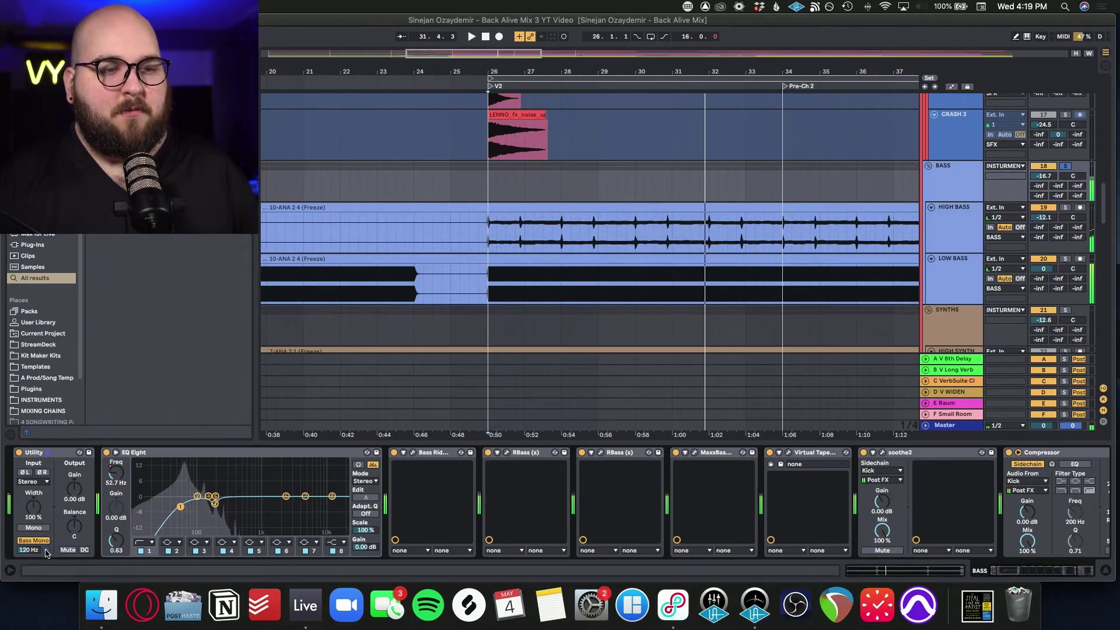
Review the enlarged EQ Eight curve on the BASS group, and play the bass from the V1 marker at bar 10.
click(115, 453)
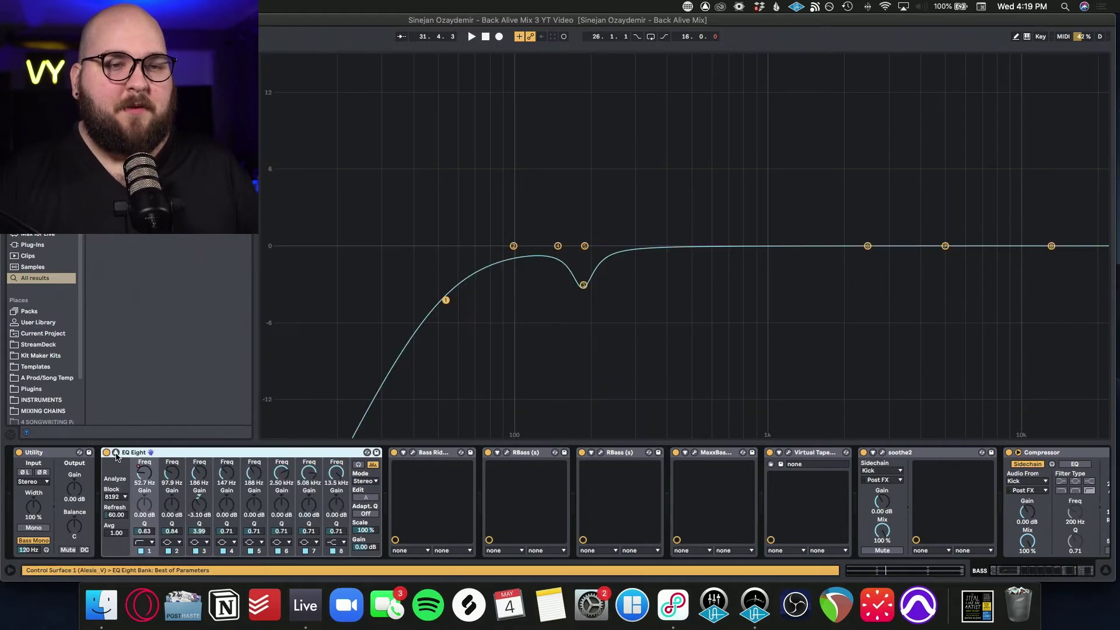
click(115, 452)
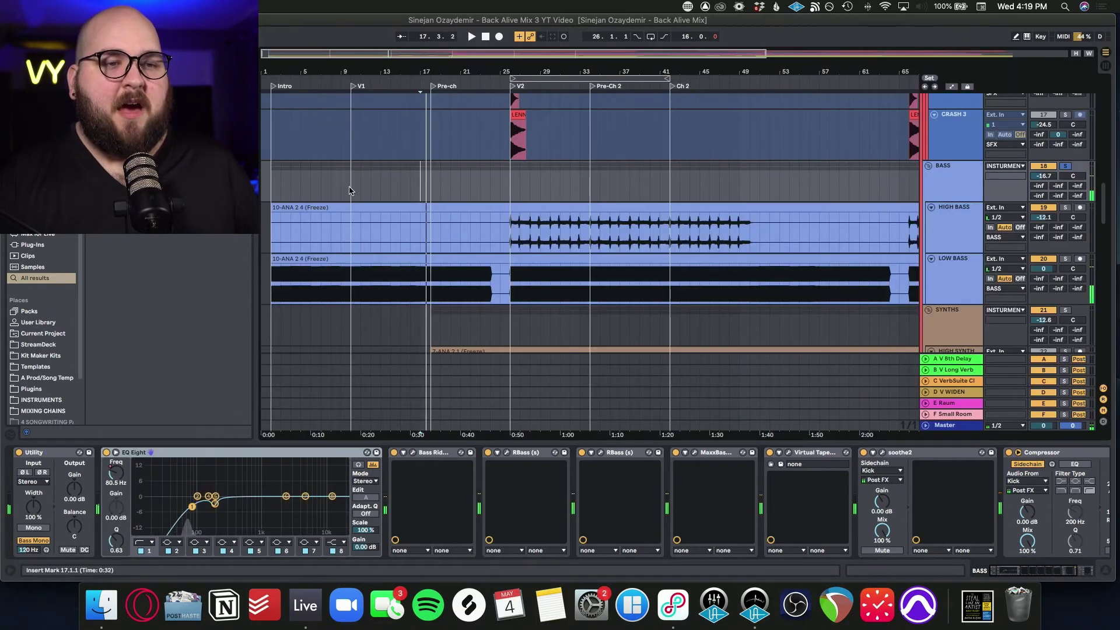
click(349, 190)
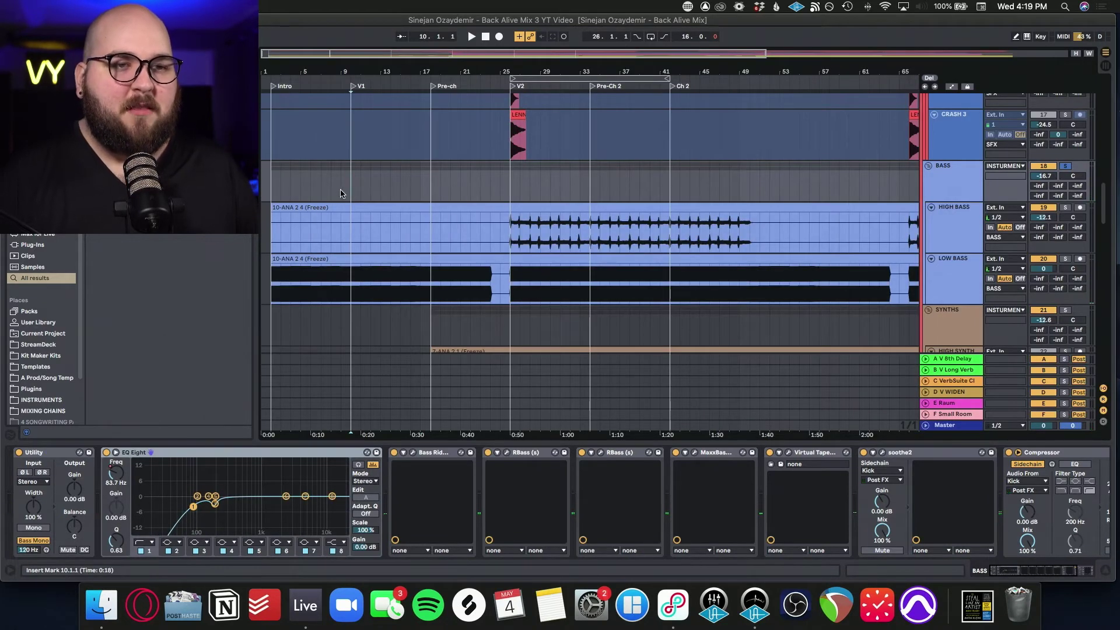
key(space)
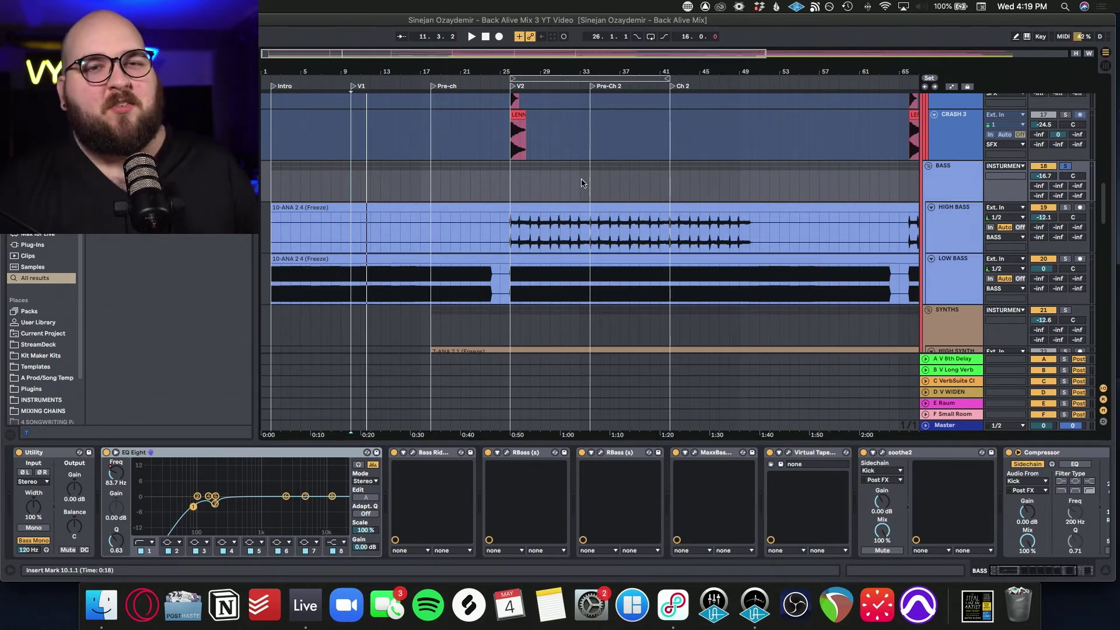
Set the playback start at the Pre-Ch 2 marker at bar 34, and review Bass Rider and both RBass plug-ins on the BASS group.
click(595, 188)
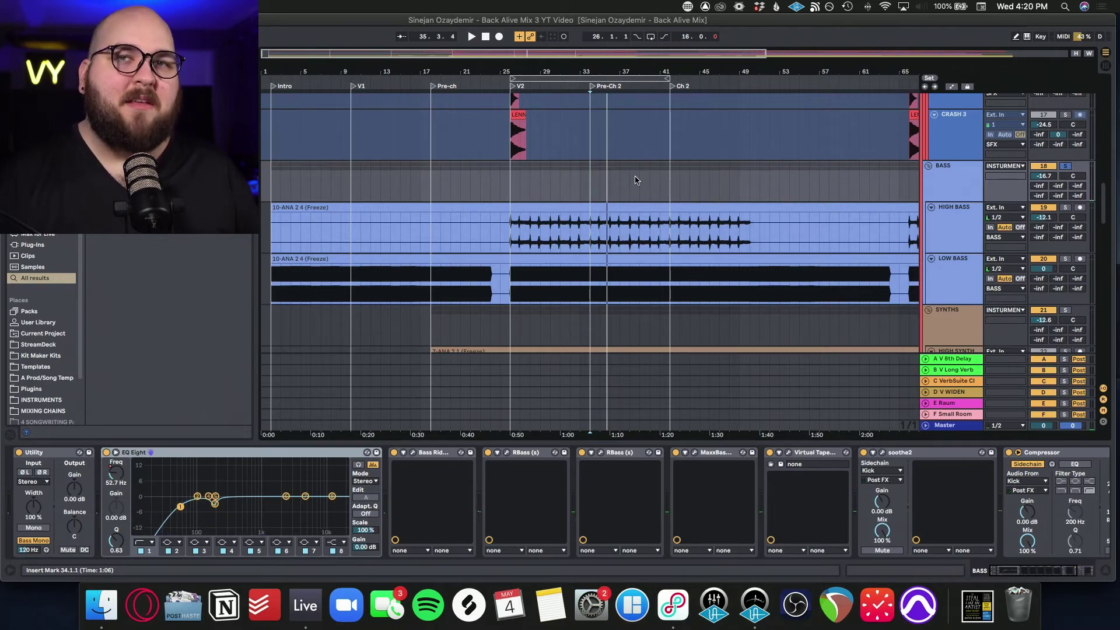
click(412, 452)
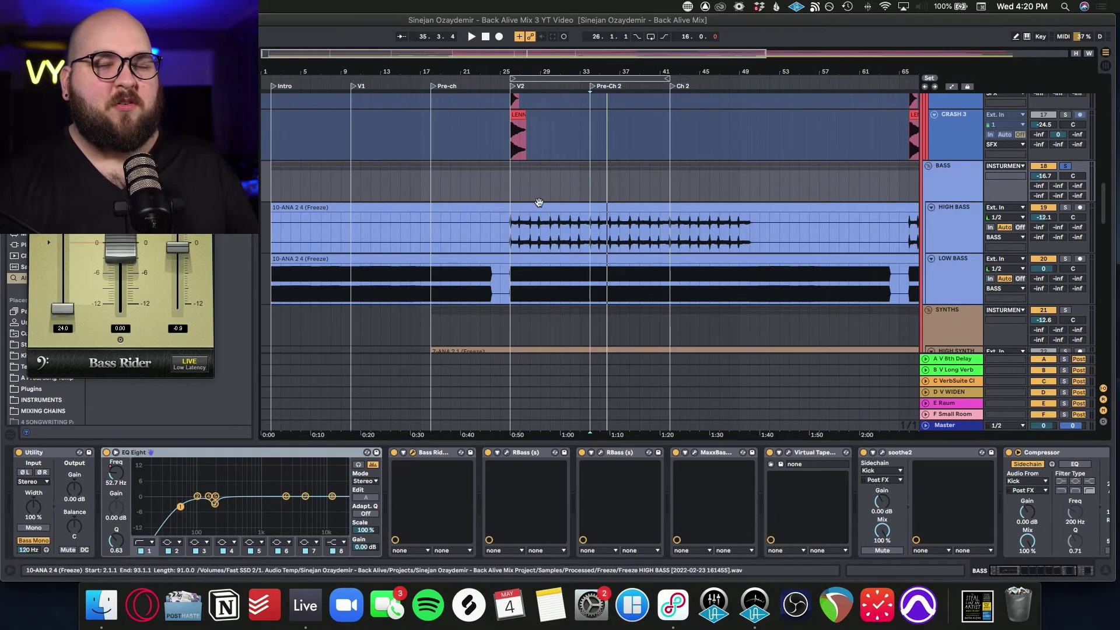
key(space)
drag(425, 188, 401, 190)
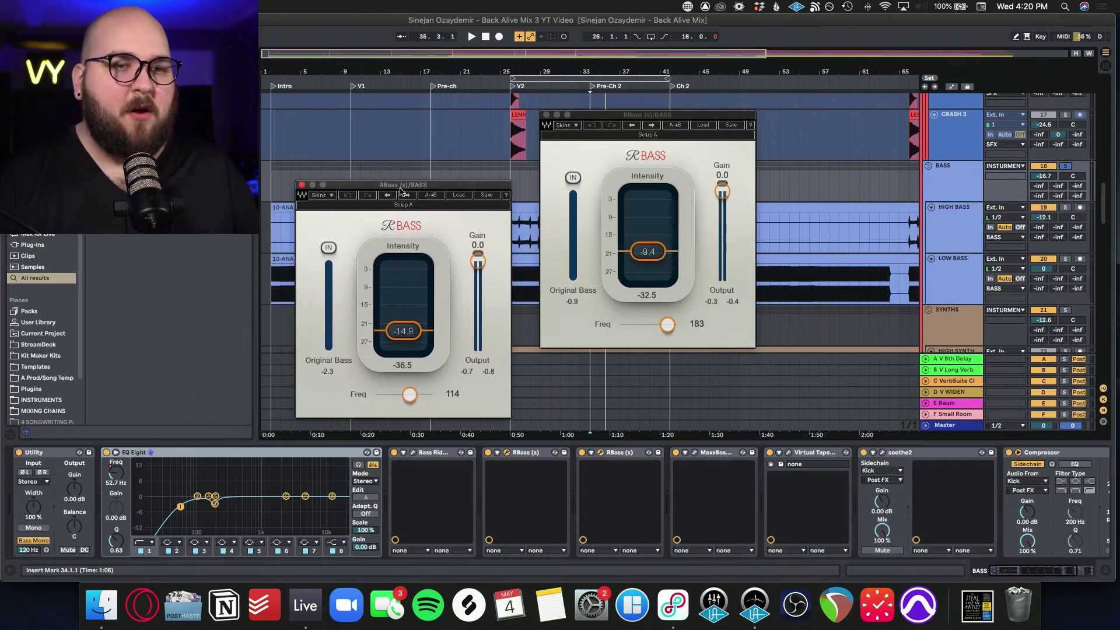
click(302, 184)
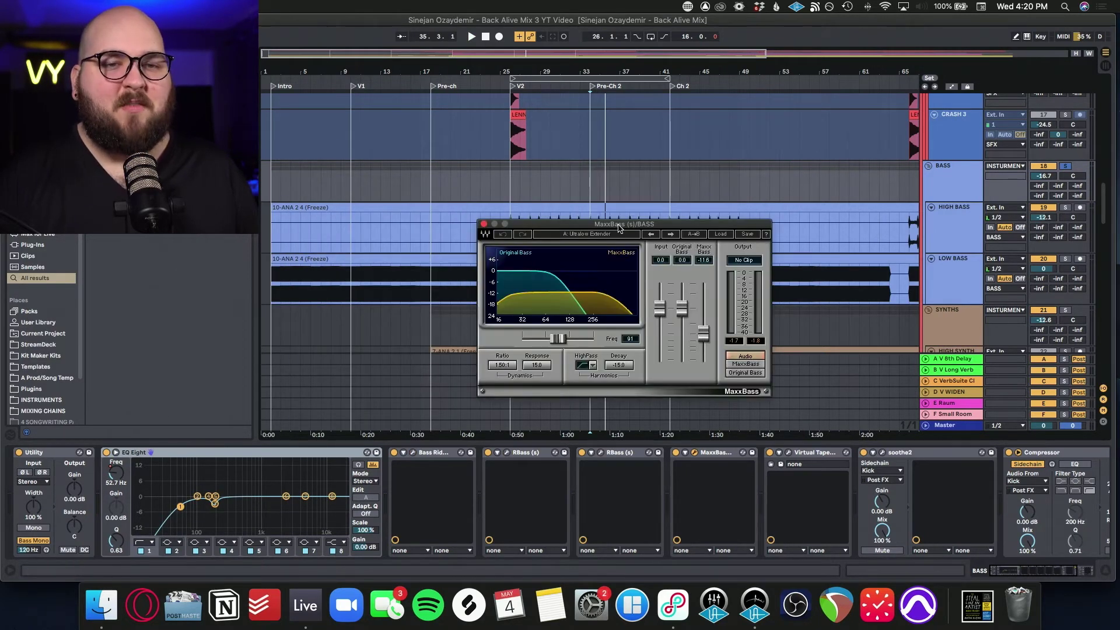
Review the MaxxBass settings, and play the bass while viewing Virtual Tape Machines.
drag(619, 229, 618, 226)
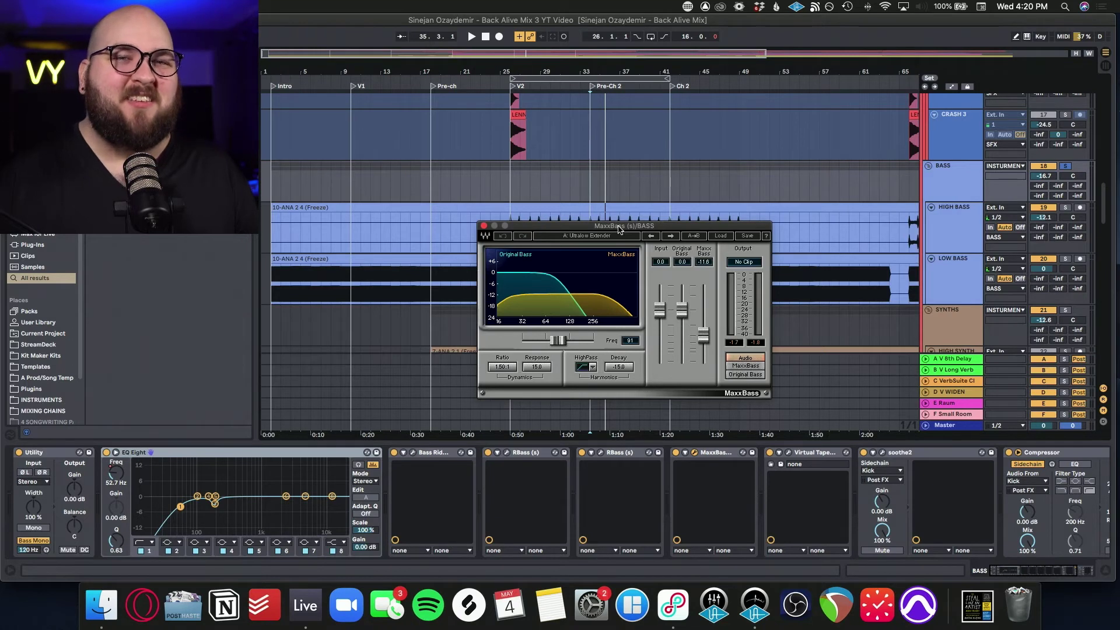
click(484, 226)
click(789, 453)
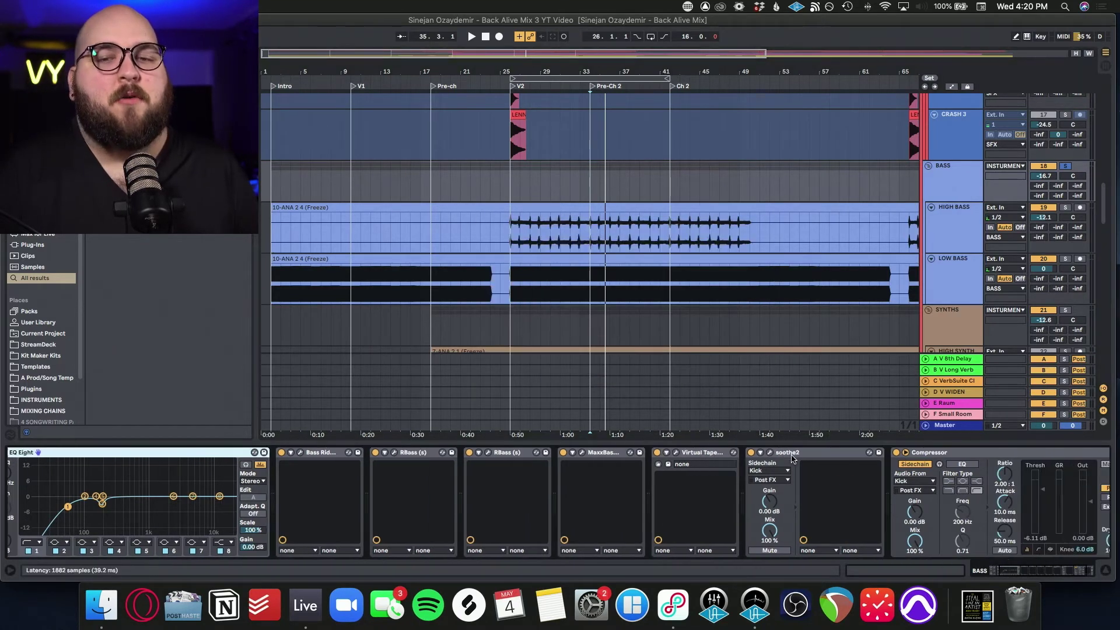
key(space)
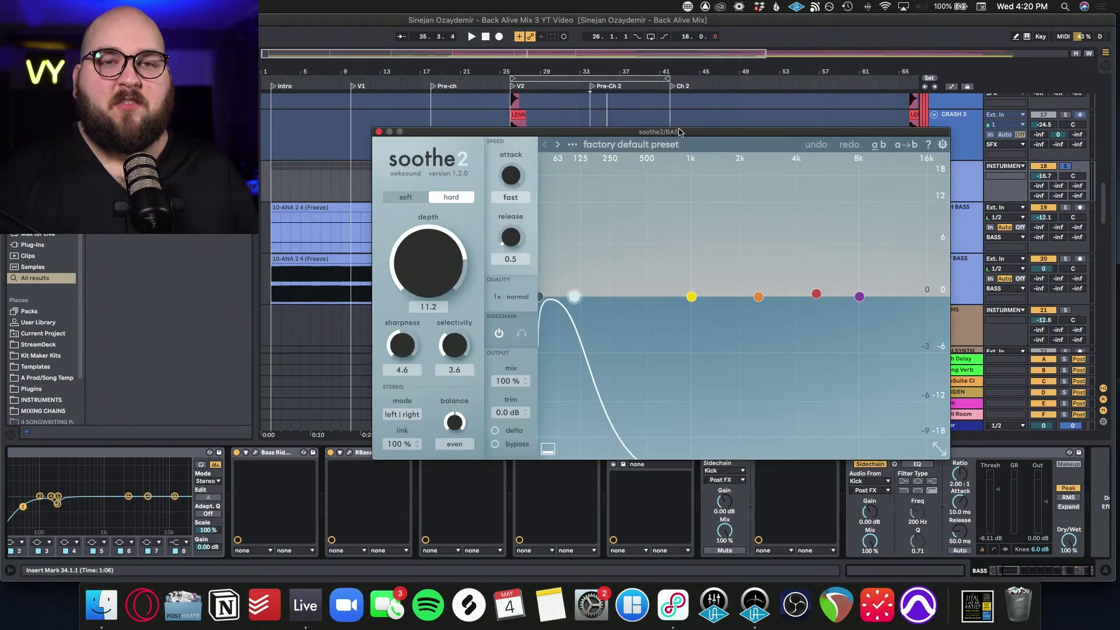
Examine soothe2 on the BASS group during playback, along with the kick sidechain settings of soothe2 and the Compressor.
drag(678, 133, 703, 158)
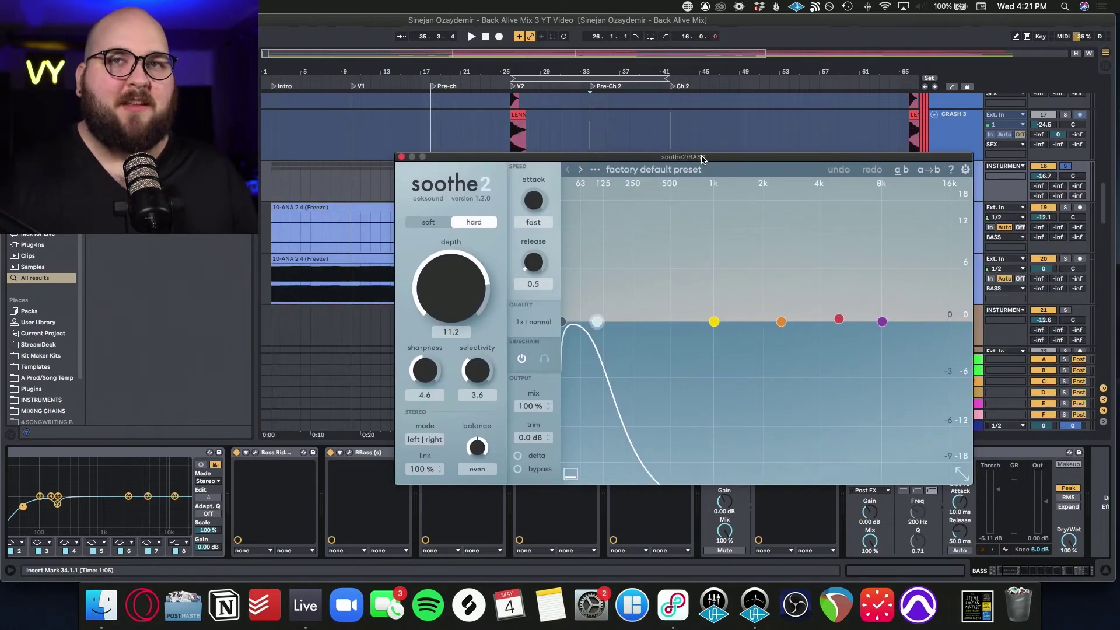
key(space)
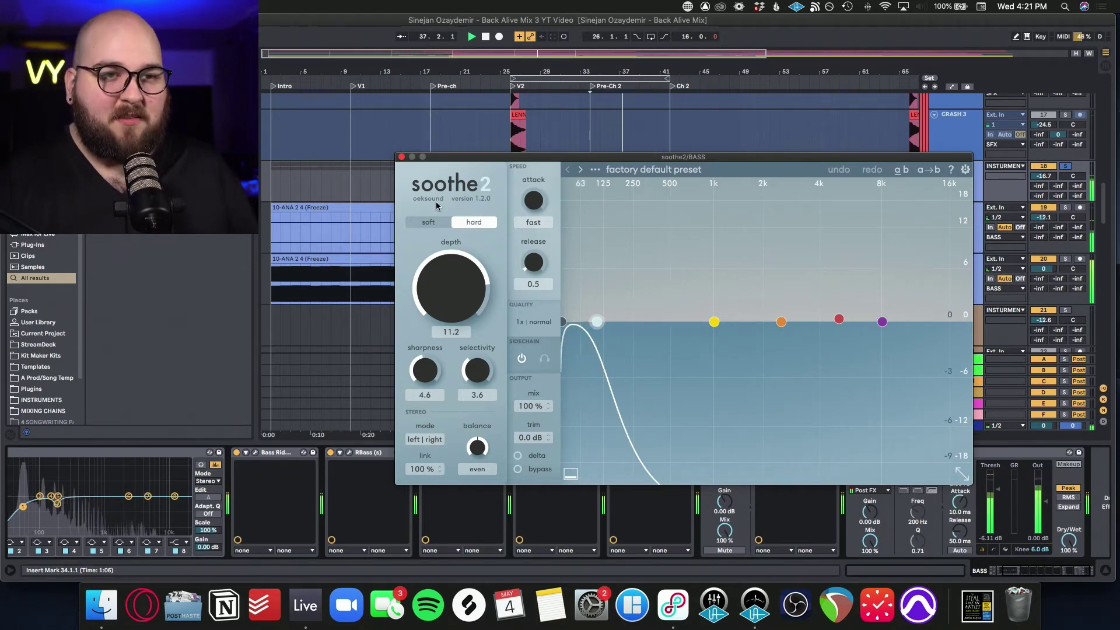
key(space)
click(401, 156)
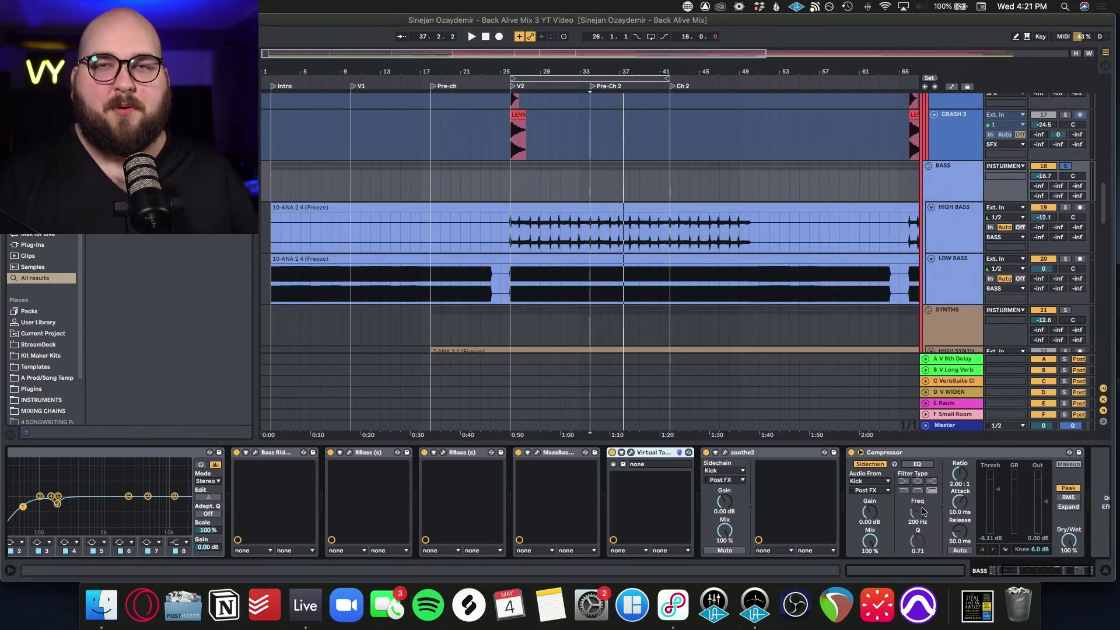
click(740, 457)
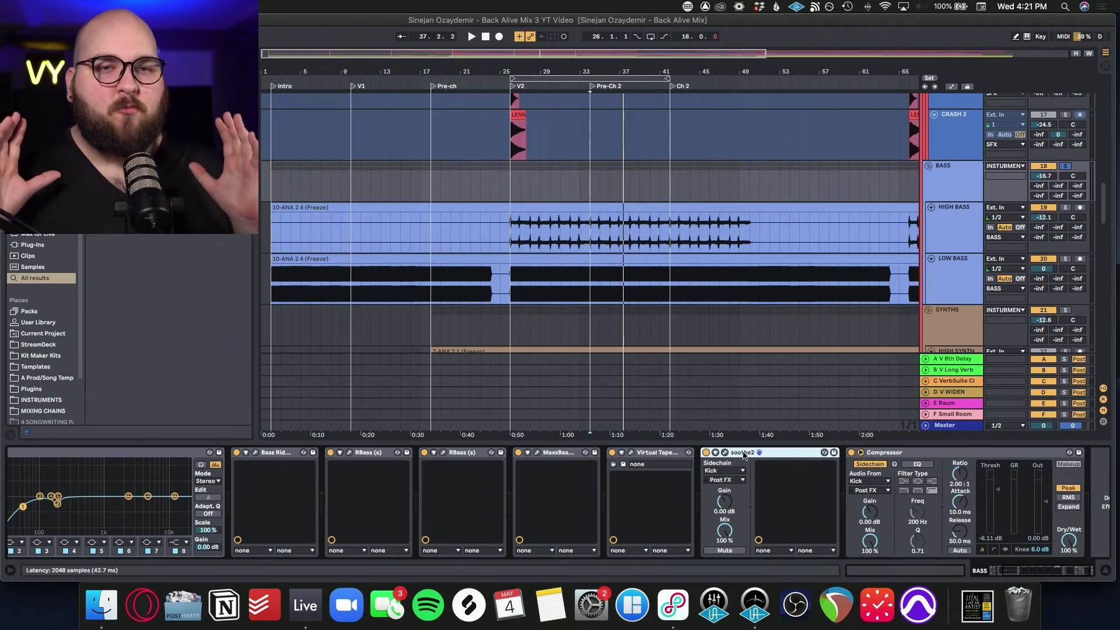
click(725, 453)
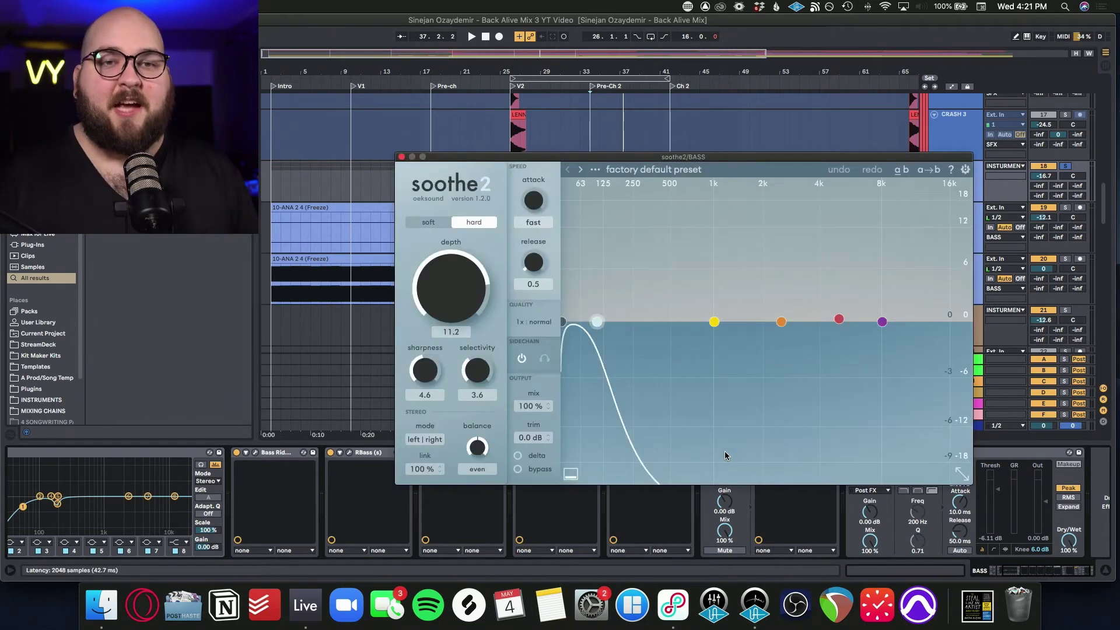
click(402, 157)
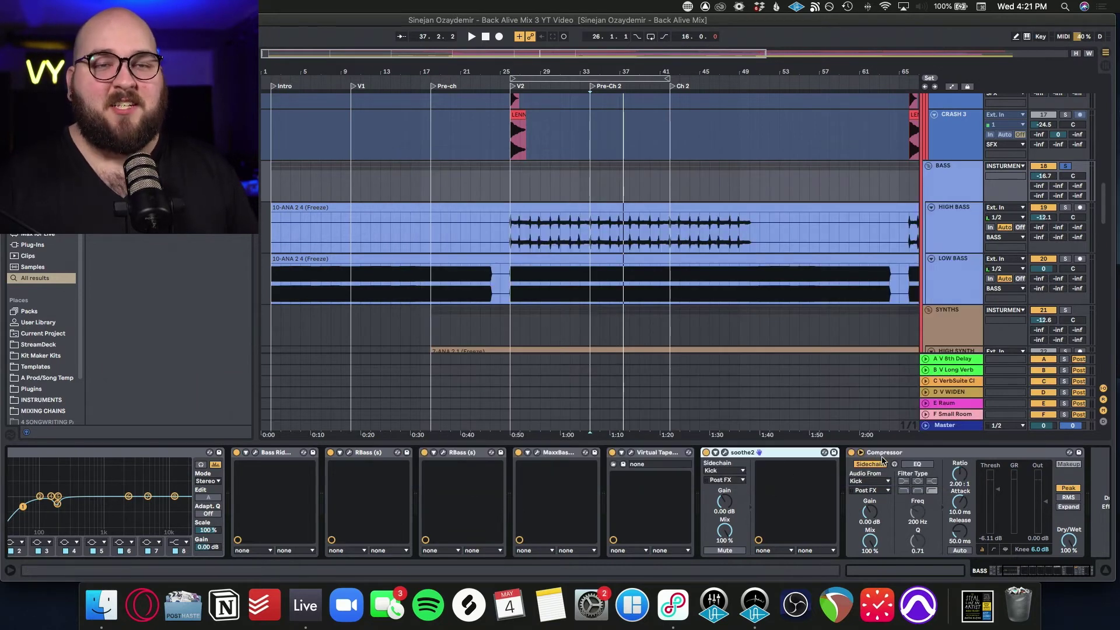
scroll(882, 460, right, 3)
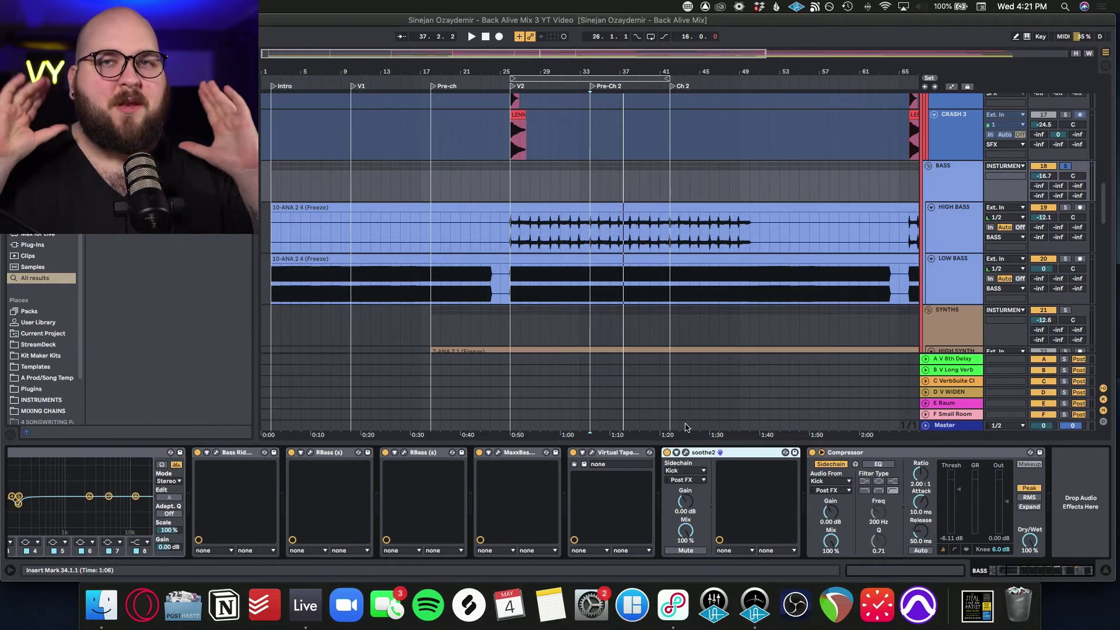
Group the BASS devices from Bass Rider through Virtual Tape Machines into one Audio Effect Rack.
scroll(770, 460, left, 4)
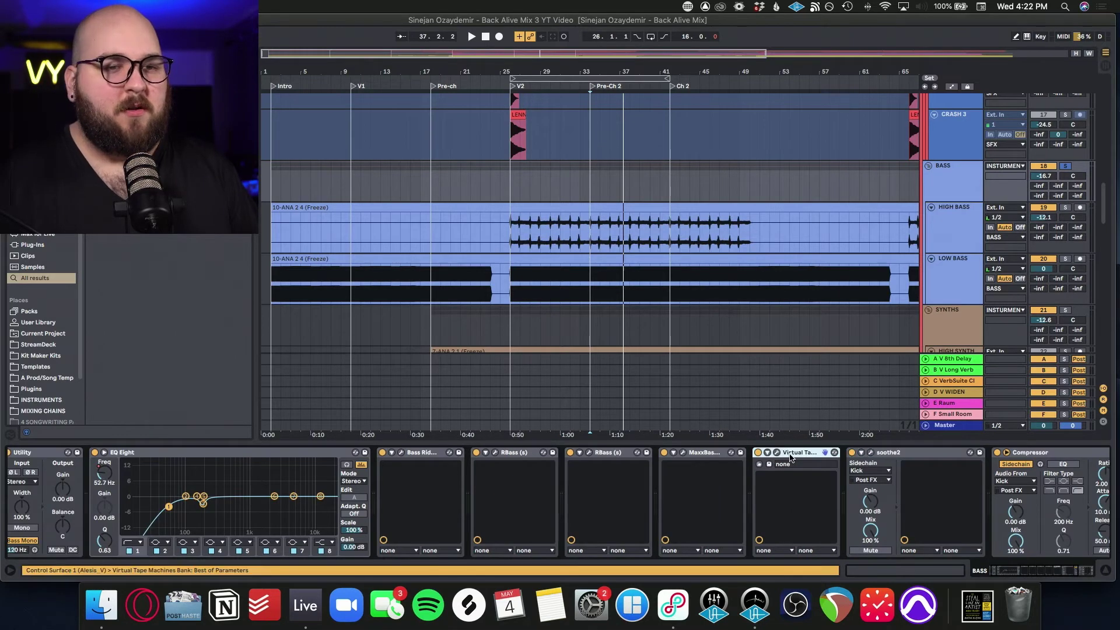
scroll(789, 457, left, 1)
click(428, 456)
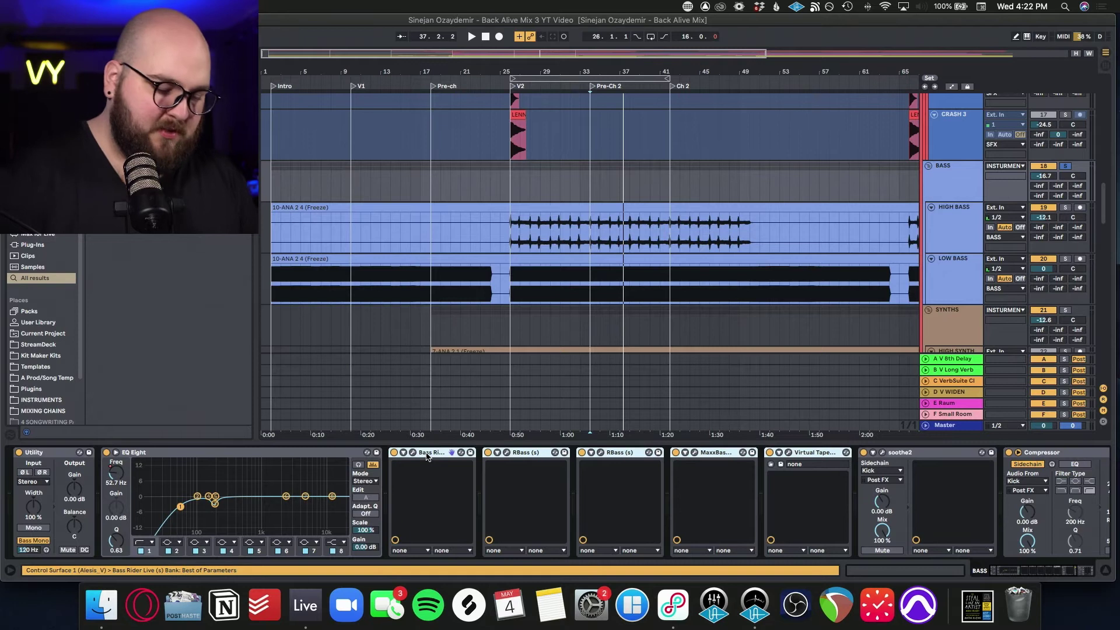
key(super+g)
Compare the bass with the new Audio Effect Rack bypassed and active during playback from bar 34, leaving the rack enabled.
key(space)
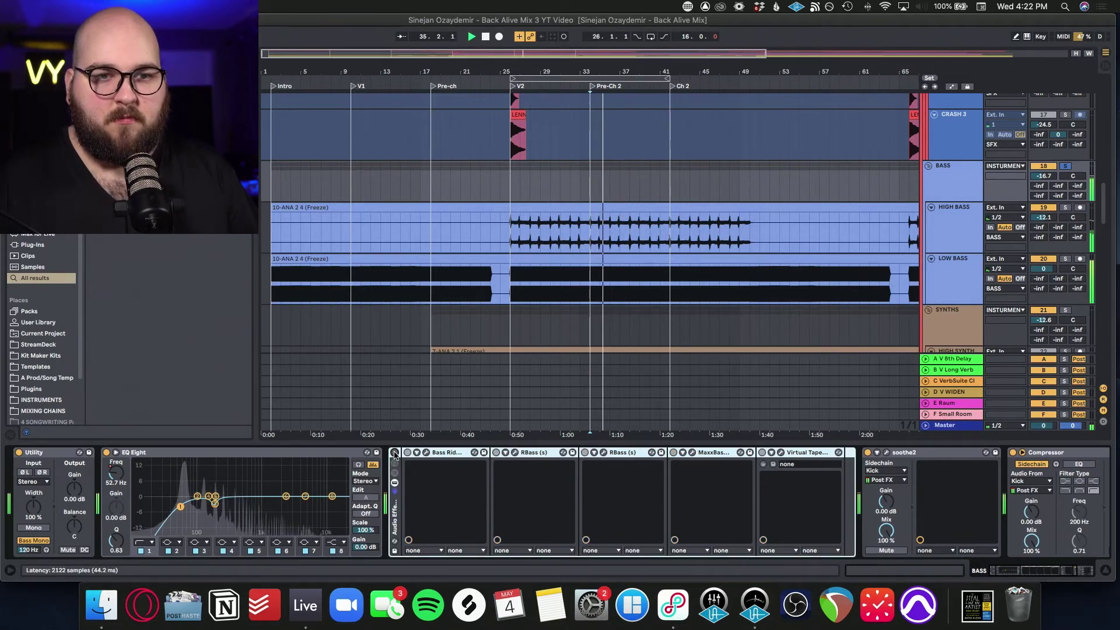
click(395, 453)
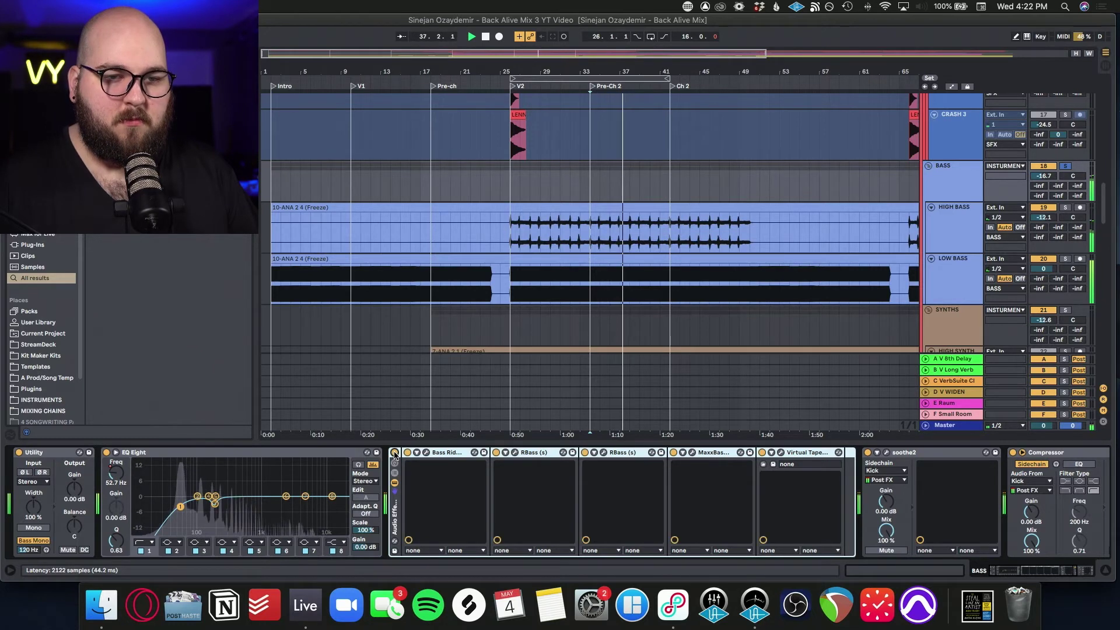
click(395, 453)
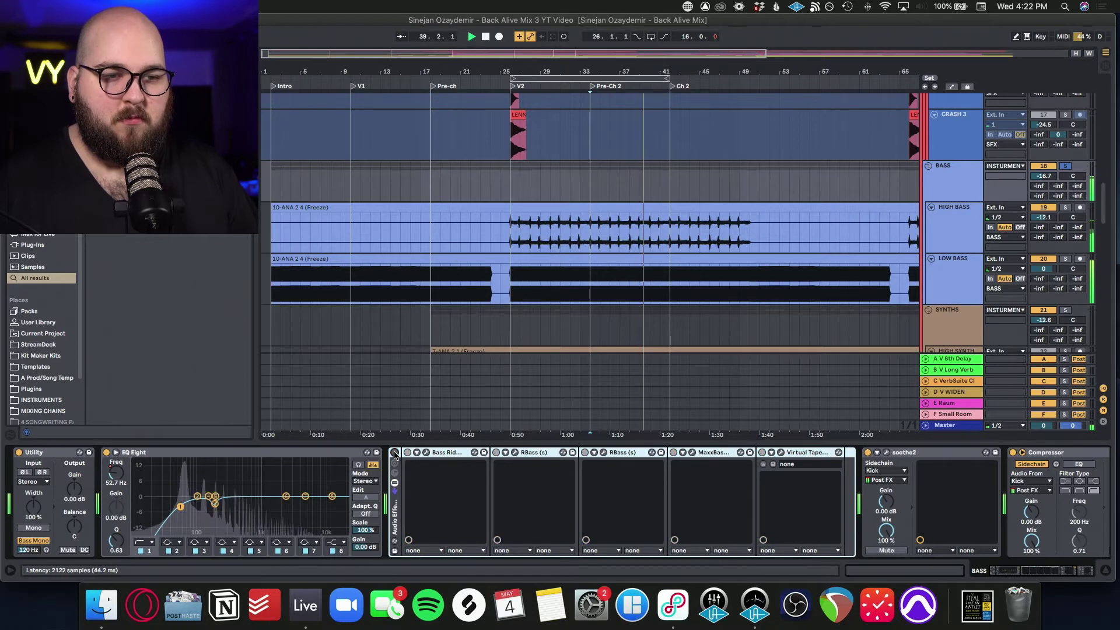
click(394, 454)
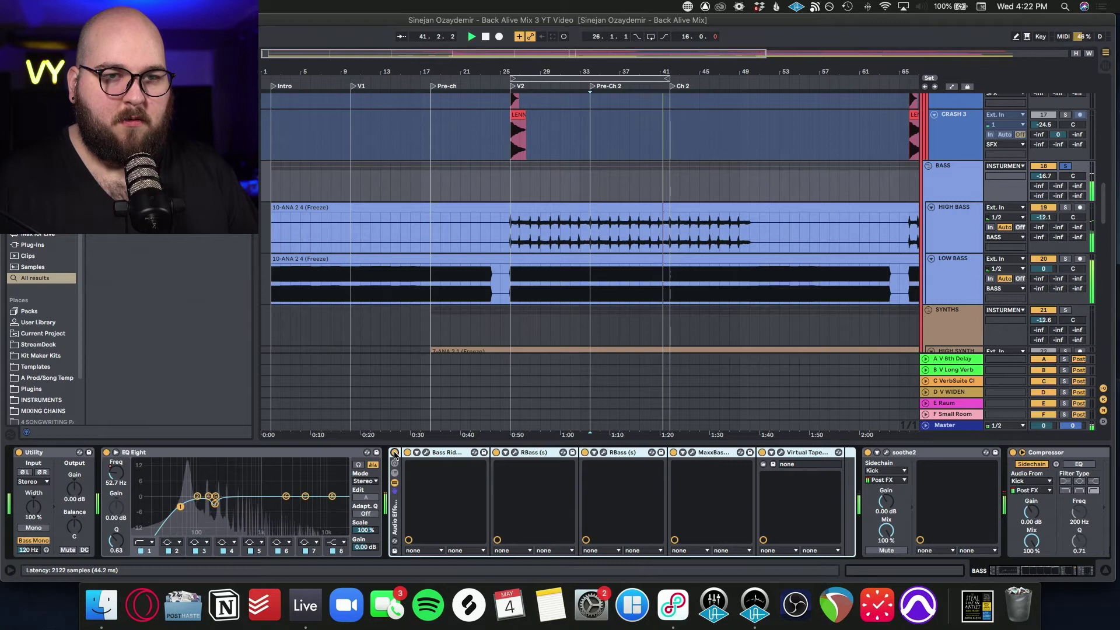
key(space)
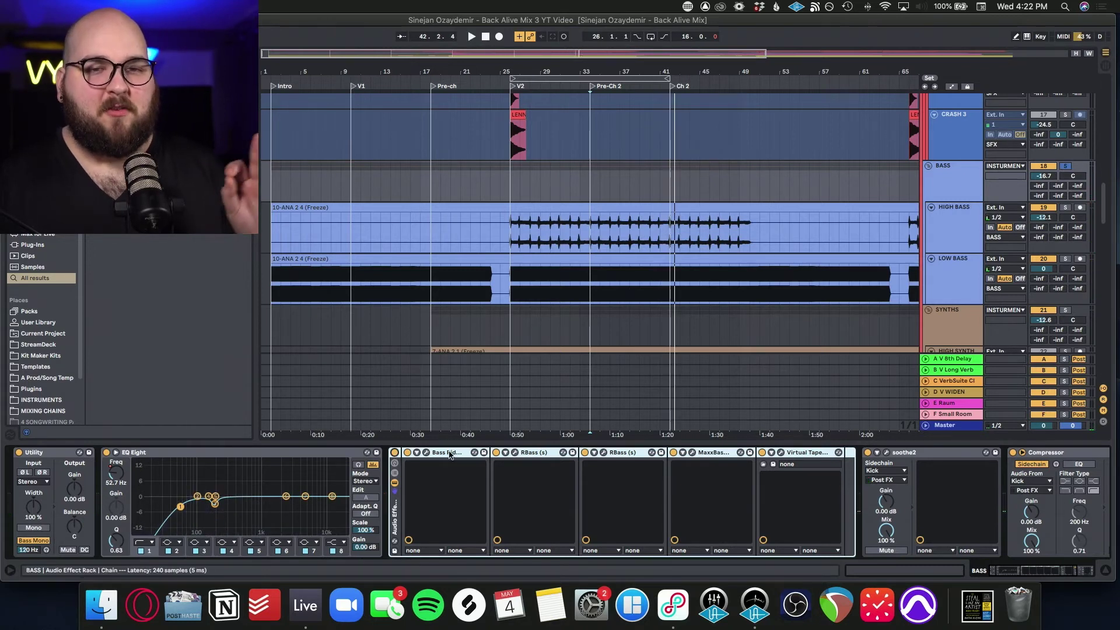
Unsolo the BASS group, and check the device chains of the SYNTHS group and its HIGH SYNTH and LOW SYNTH tracks.
click(450, 453)
click(1063, 167)
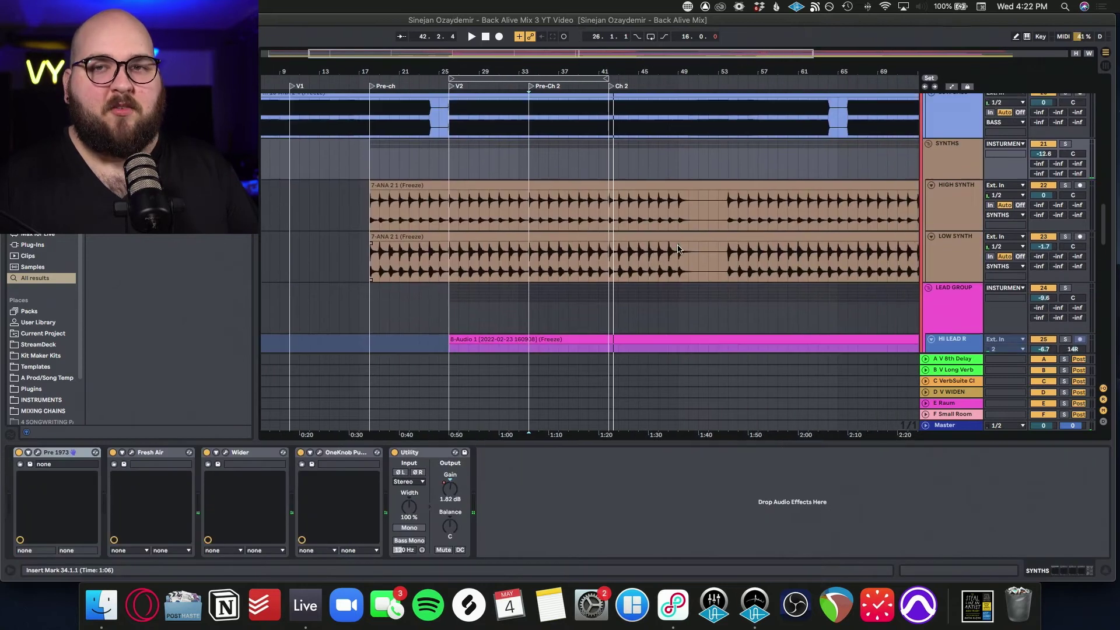
click(948, 168)
click(950, 202)
click(951, 250)
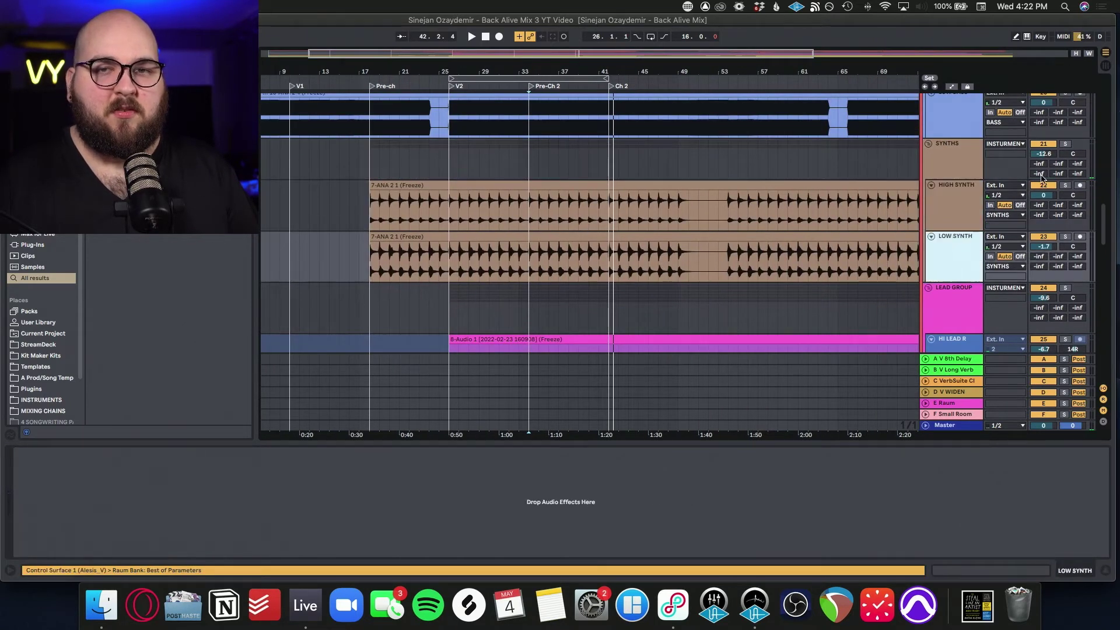
Solo the SYNTHS group and play it from the Pre-Ch 2 marker, viewing the HIGH SYNTH and LOW SYNTH device chains.
click(1064, 144)
click(407, 219)
key(space)
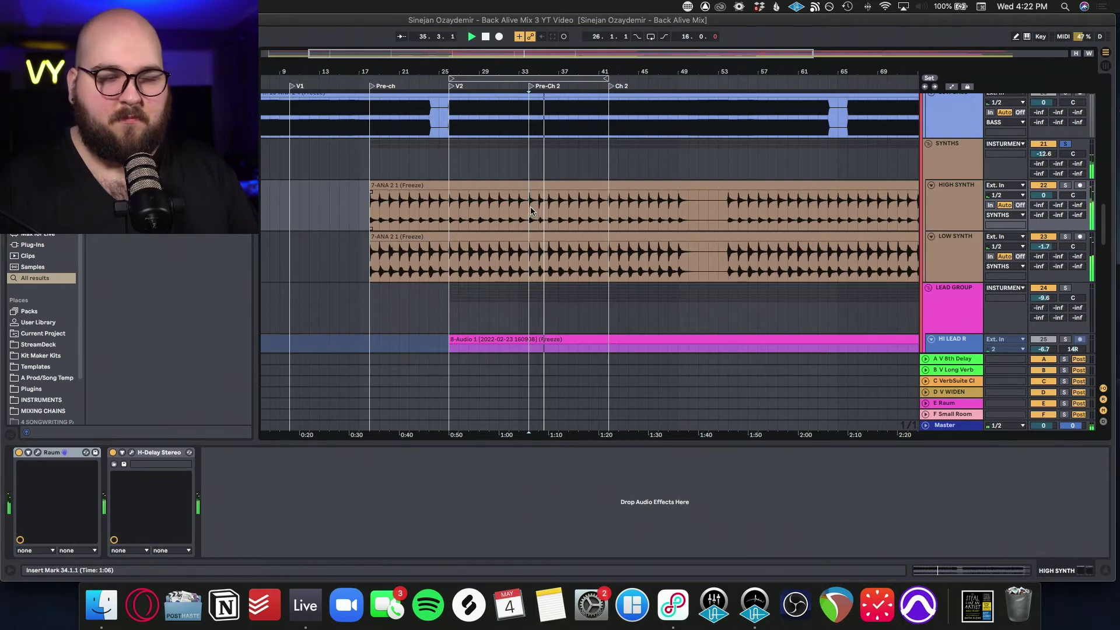
click(967, 204)
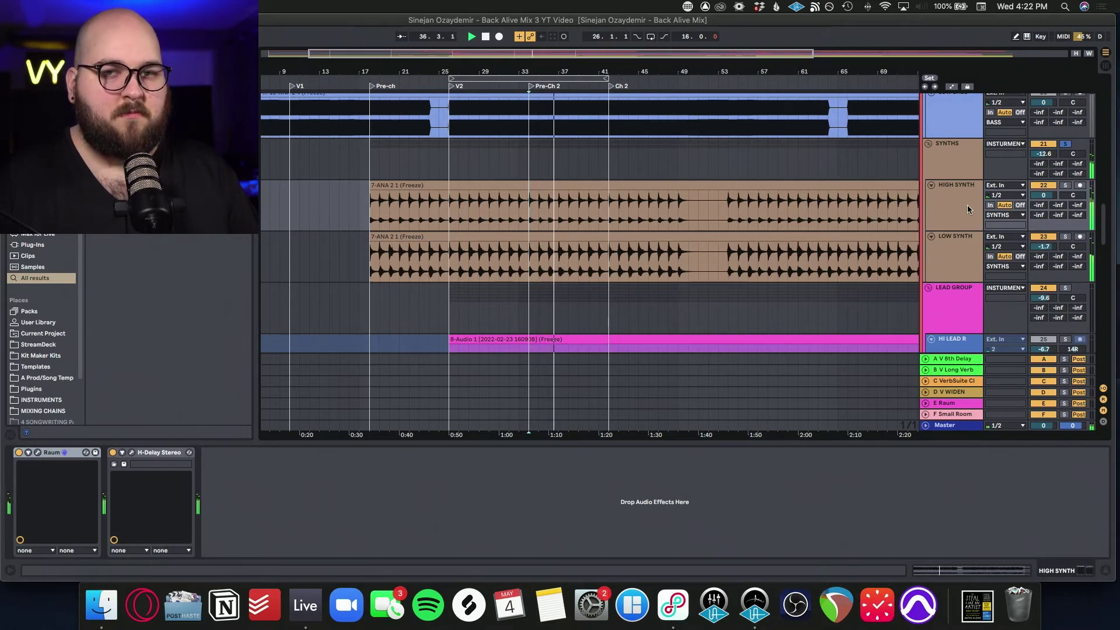
click(957, 250)
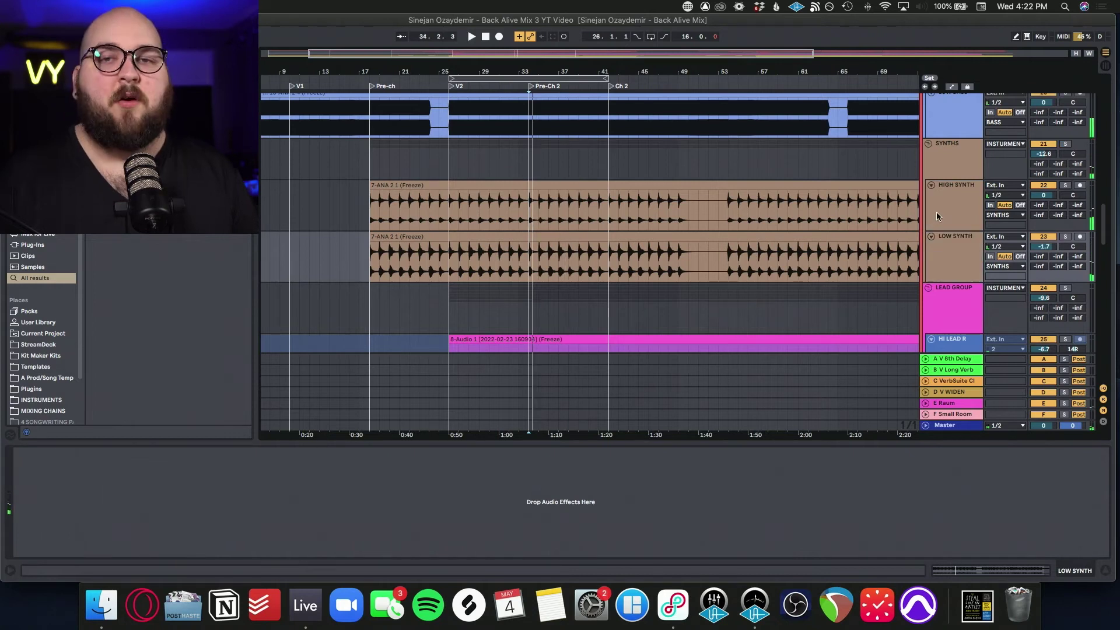
click(948, 208)
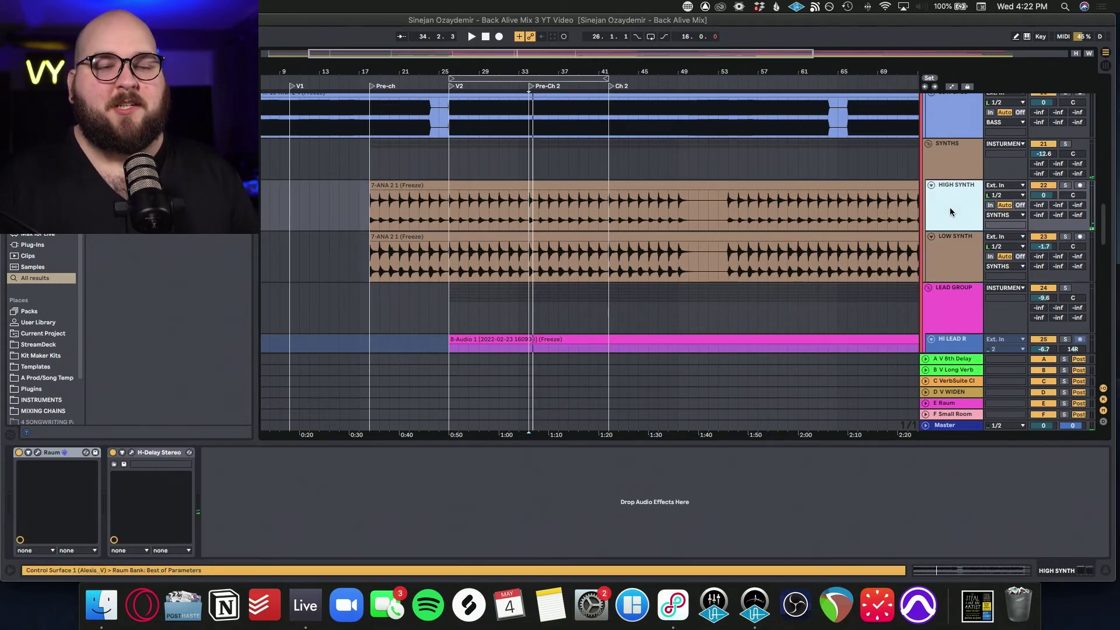
Audition LOW SYNTH and HIGH SYNTH separately by soloing each one within the SYNTHS group.
click(947, 239)
click(1065, 236)
key(space)
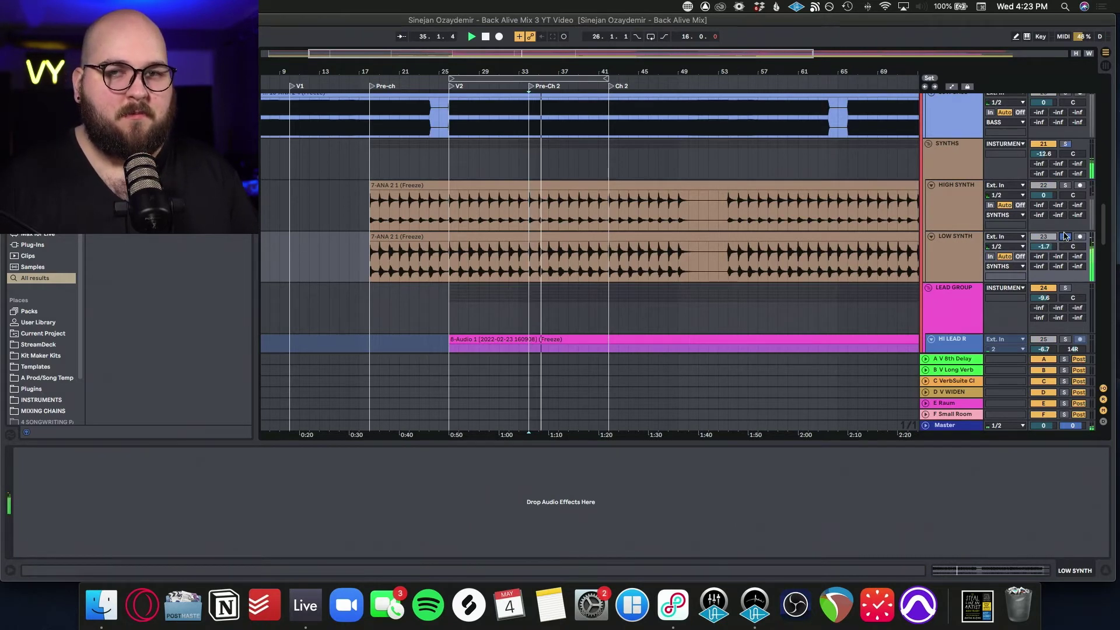
click(1064, 185)
click(941, 204)
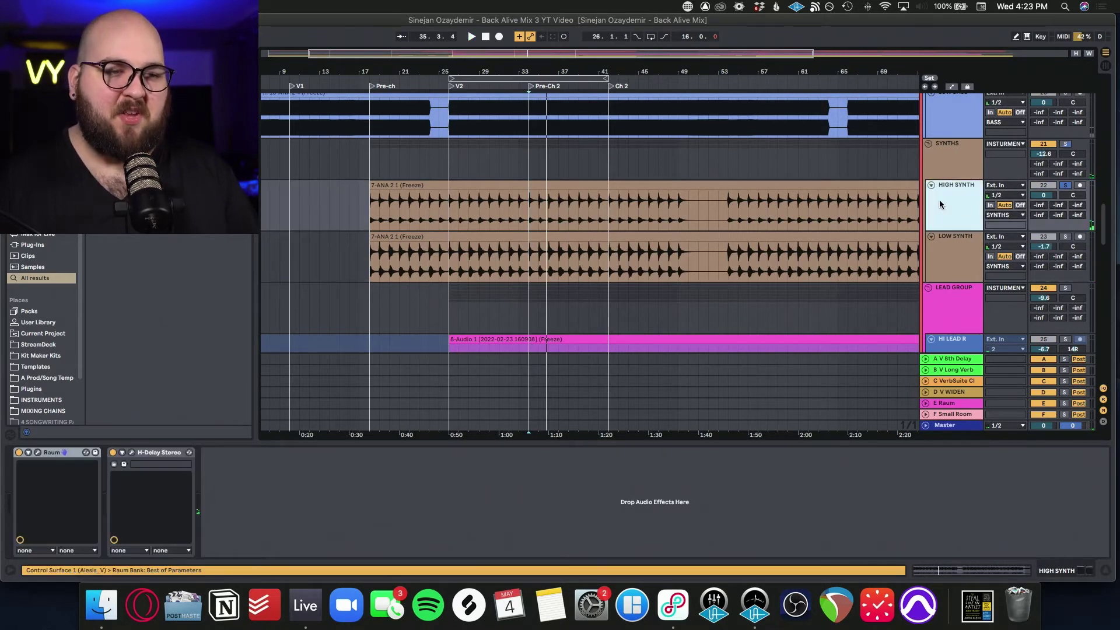
key(space)
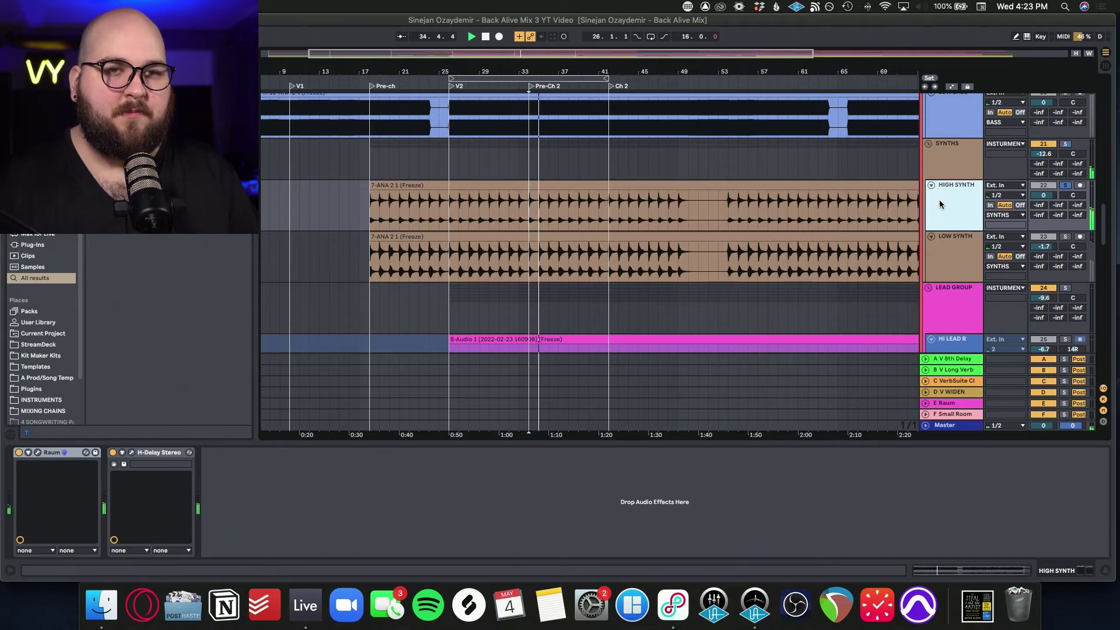
key(space)
Review the Raum reverb and H-Delay settings on the HIGH SYNTH track, and close both plug-in windows.
click(37, 453)
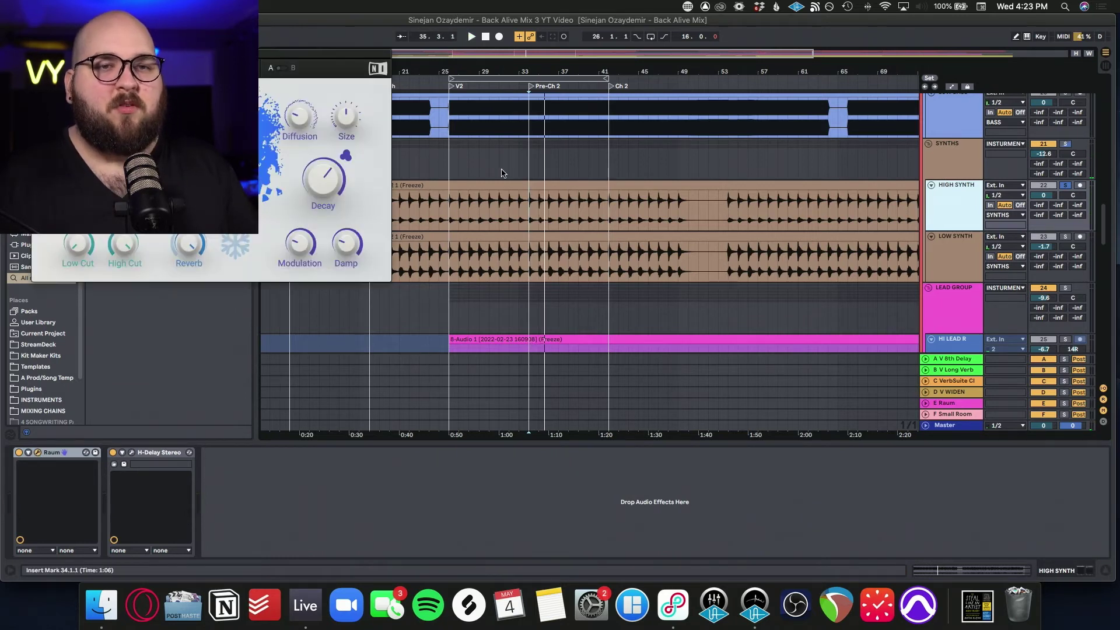
drag(247, 58, 710, 215)
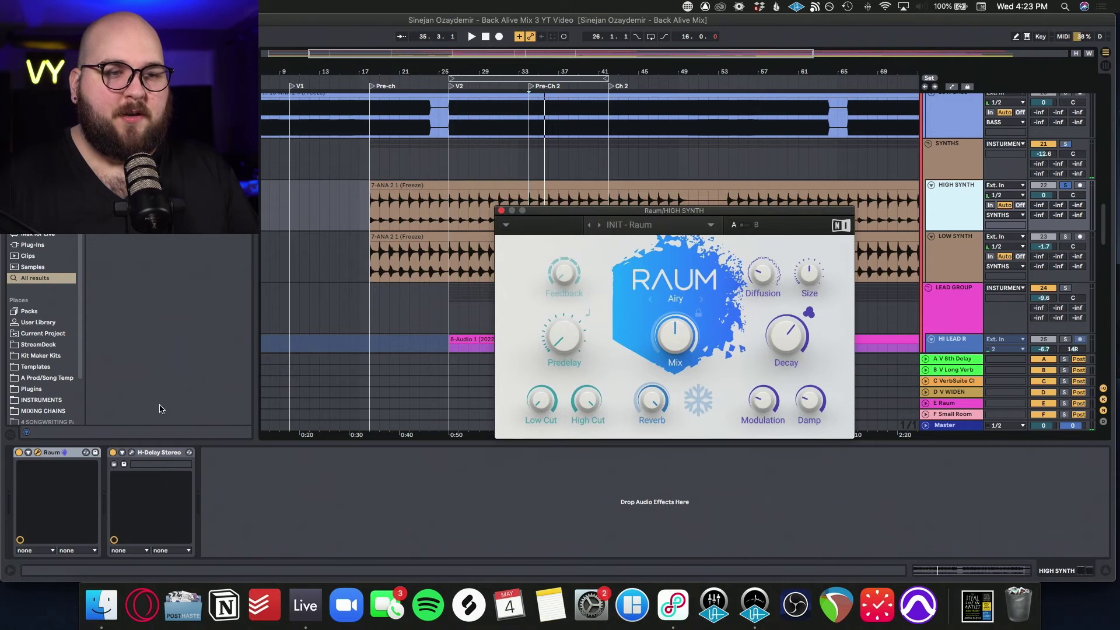
click(132, 453)
drag(251, 75, 696, 216)
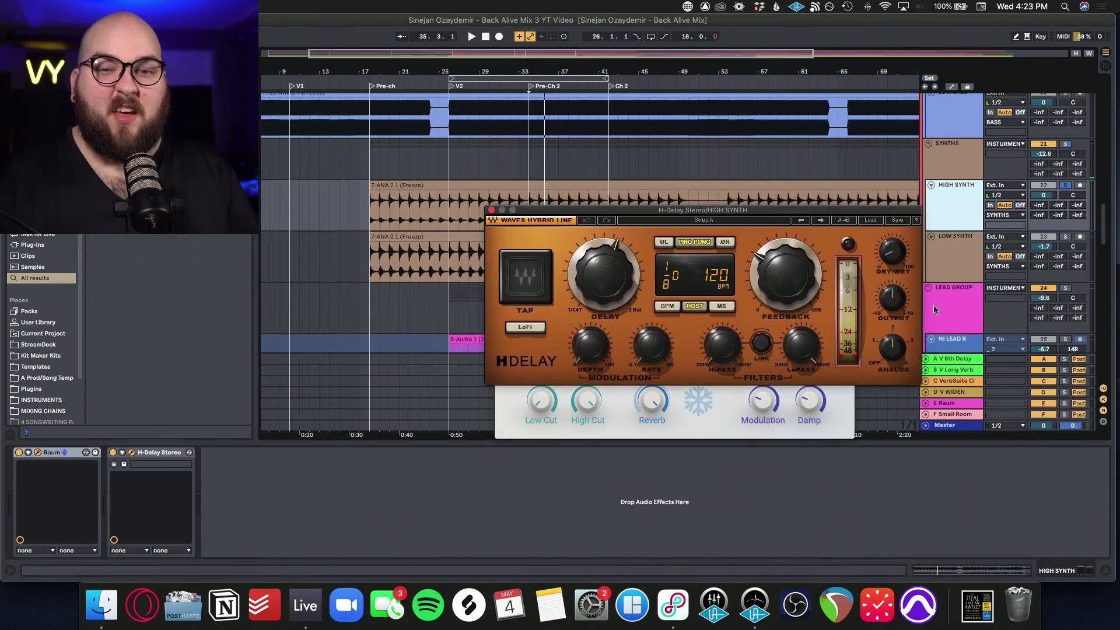
click(490, 209)
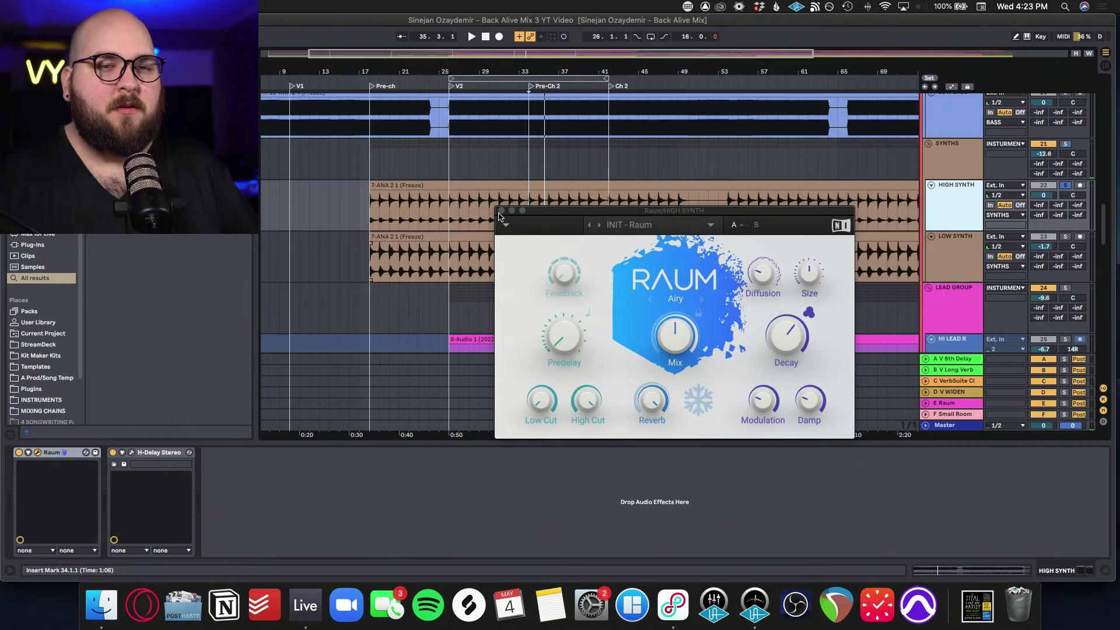
click(500, 212)
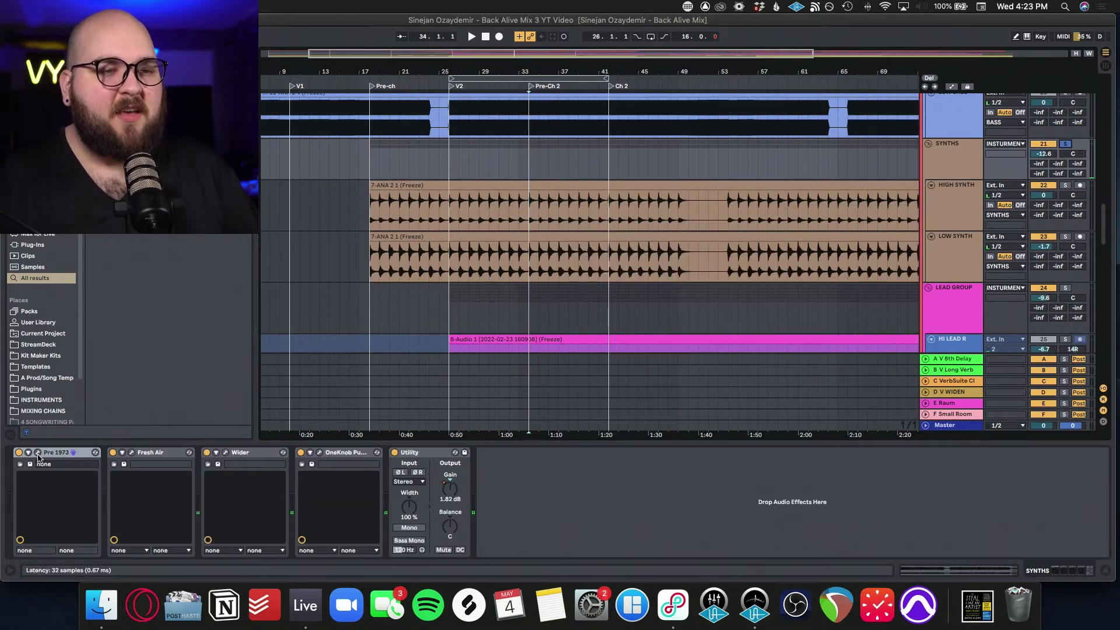
Review the Pre 1973, Fresh Air, Wider and OneKnob Pumper settings on the SYNTHS group, closing the plug-in windows.
key(super+alt+p)
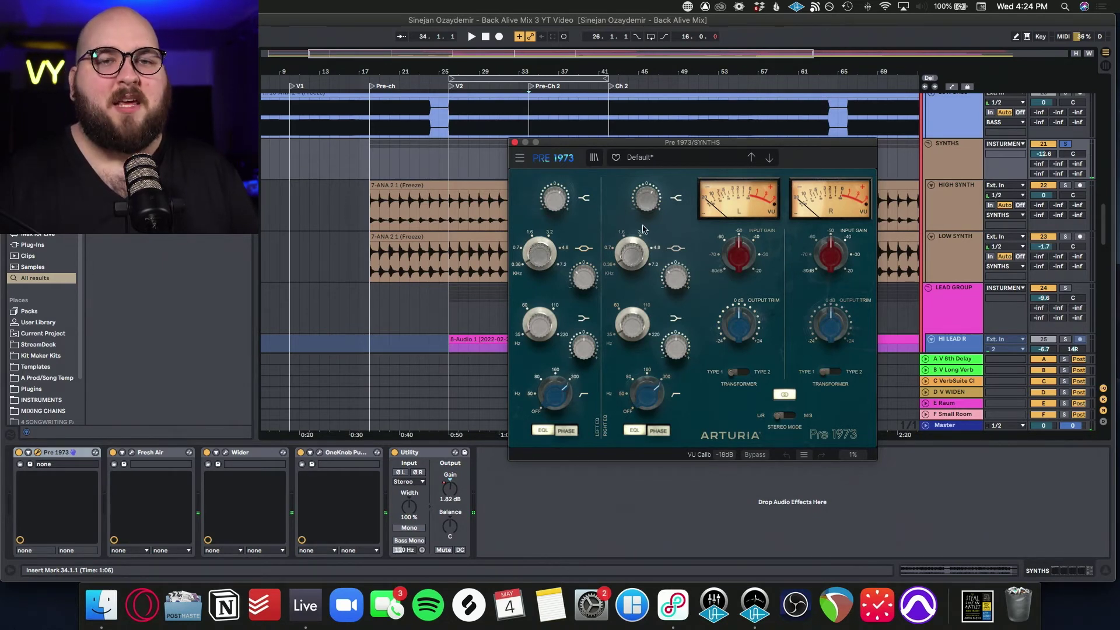
click(131, 452)
drag(253, 200, 548, 149)
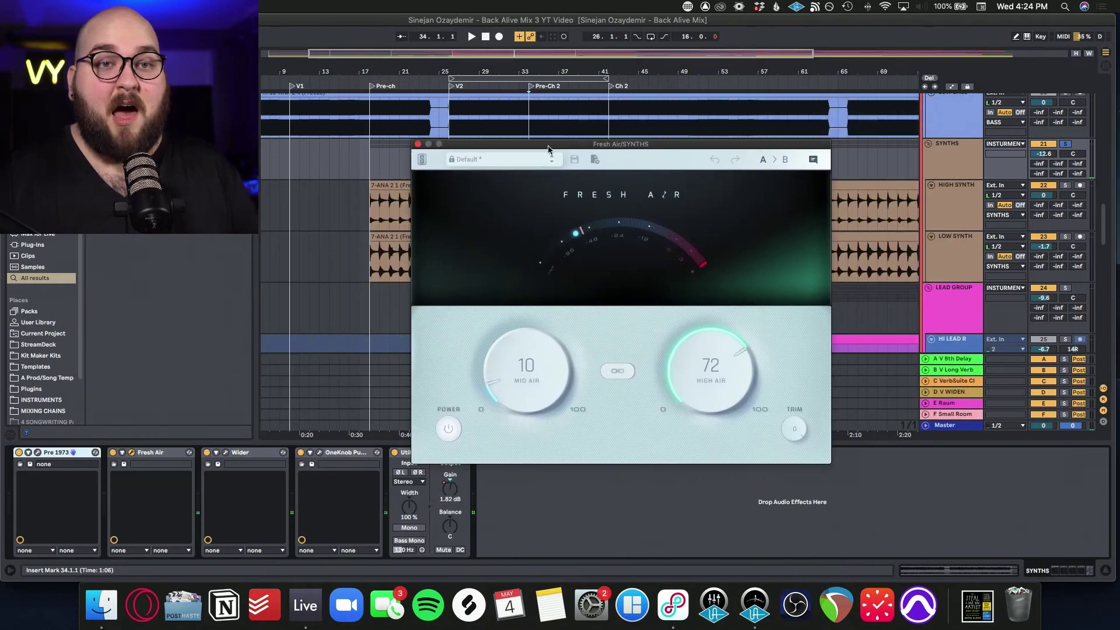
click(418, 144)
click(225, 452)
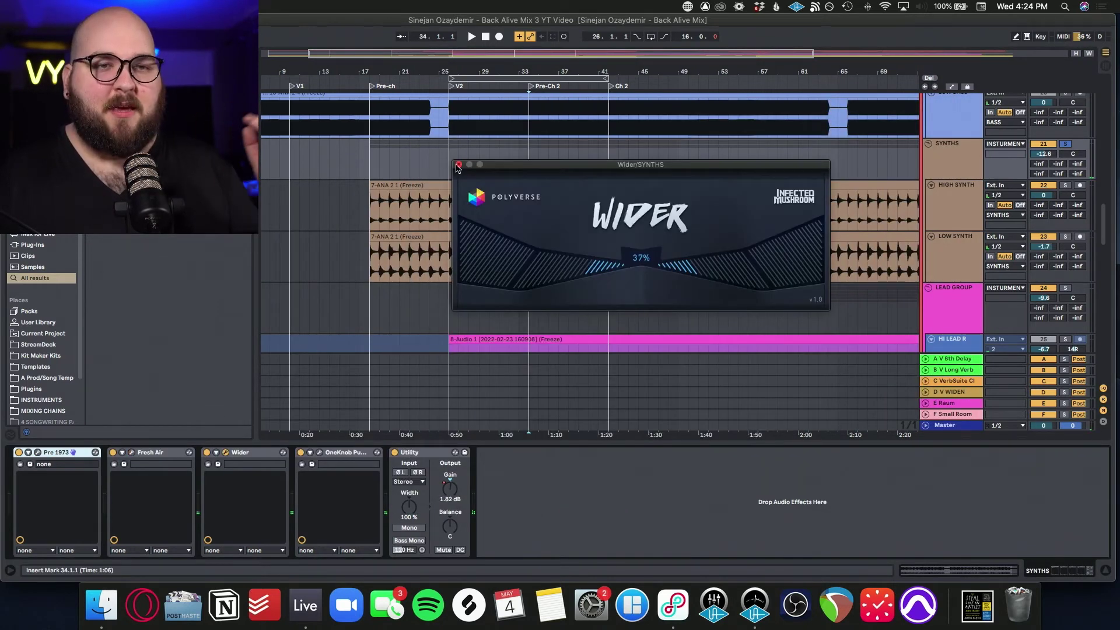
click(458, 165)
click(319, 452)
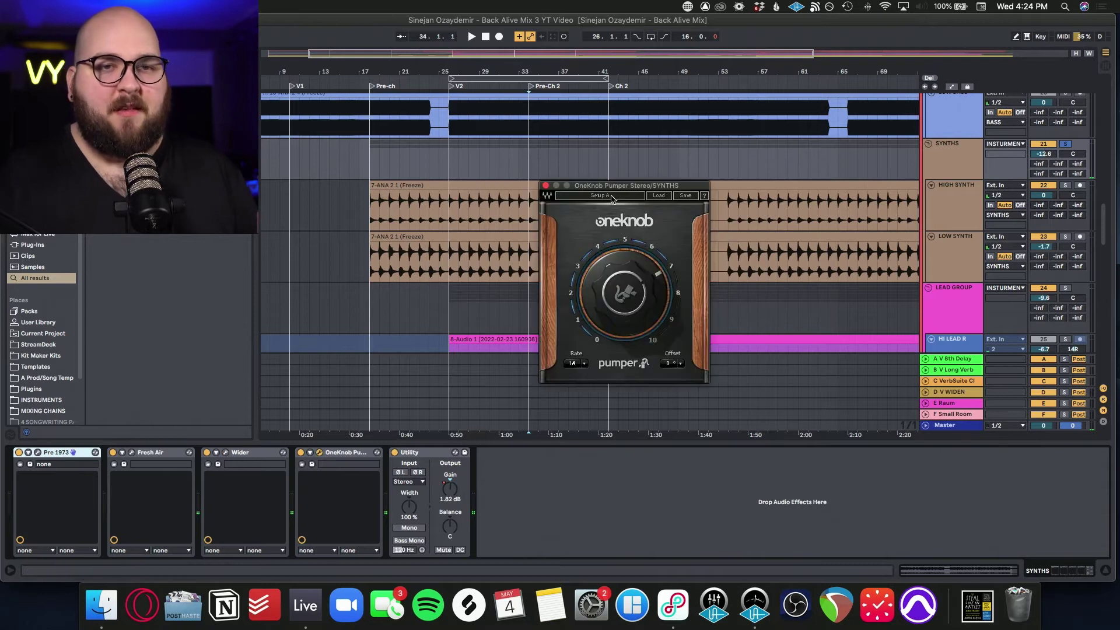
click(545, 185)
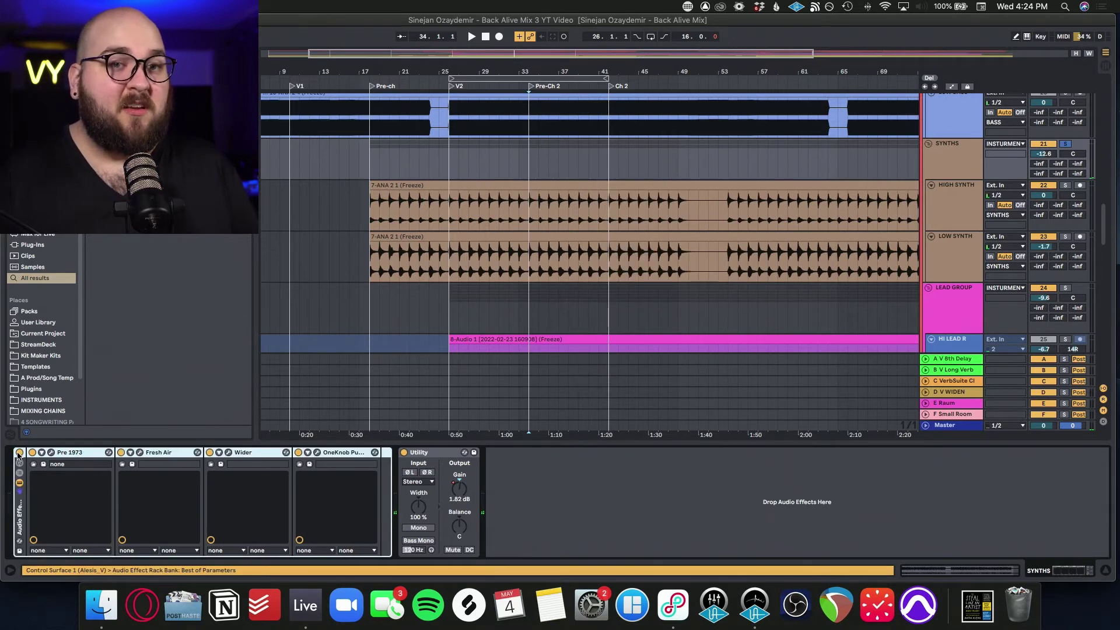
Compare the SYNTHS group's sound with its Audio Effect Rack bypassed and re-enabled, and stop playback.
click(19, 452)
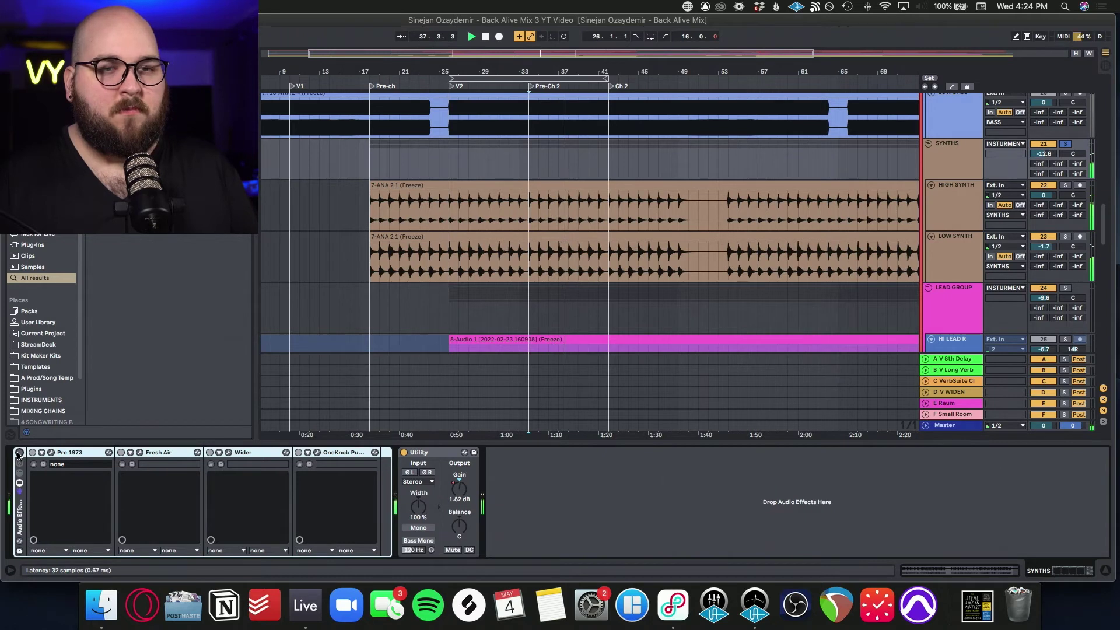
click(19, 454)
key(space)
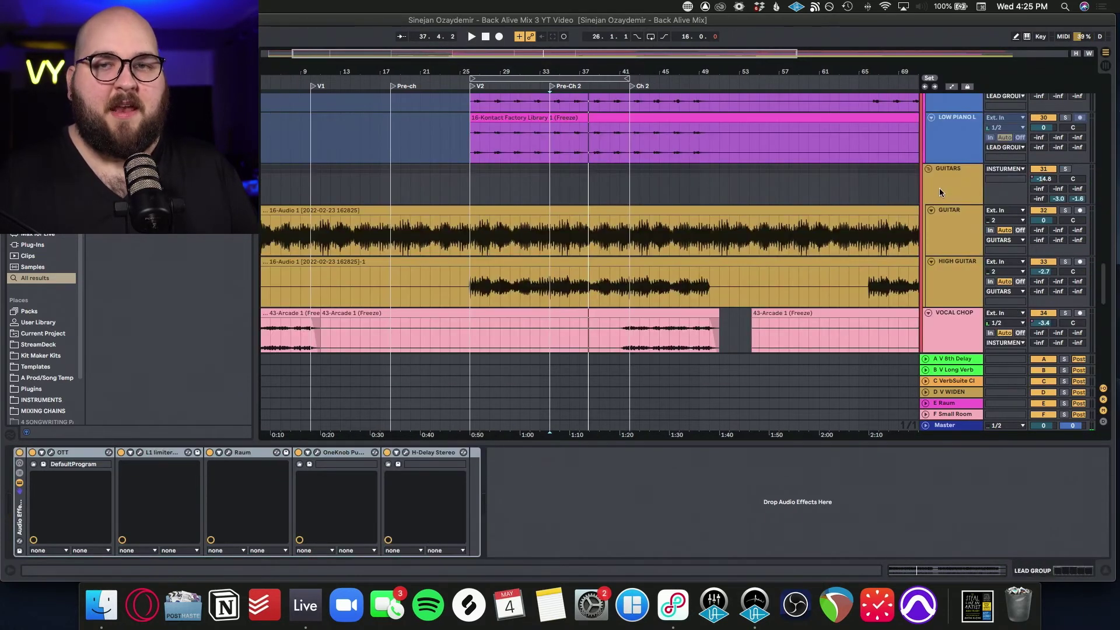
Solo the GUITARS group and play it from the V2 marker, and solo its GUITAR track.
click(939, 193)
click(1066, 169)
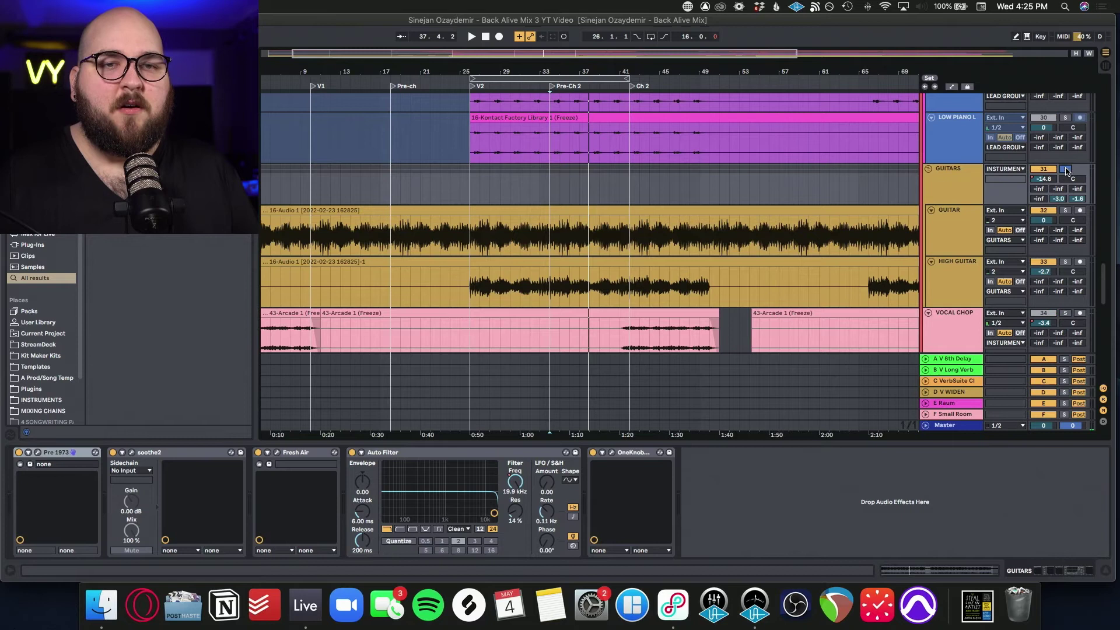
click(472, 226)
key(space)
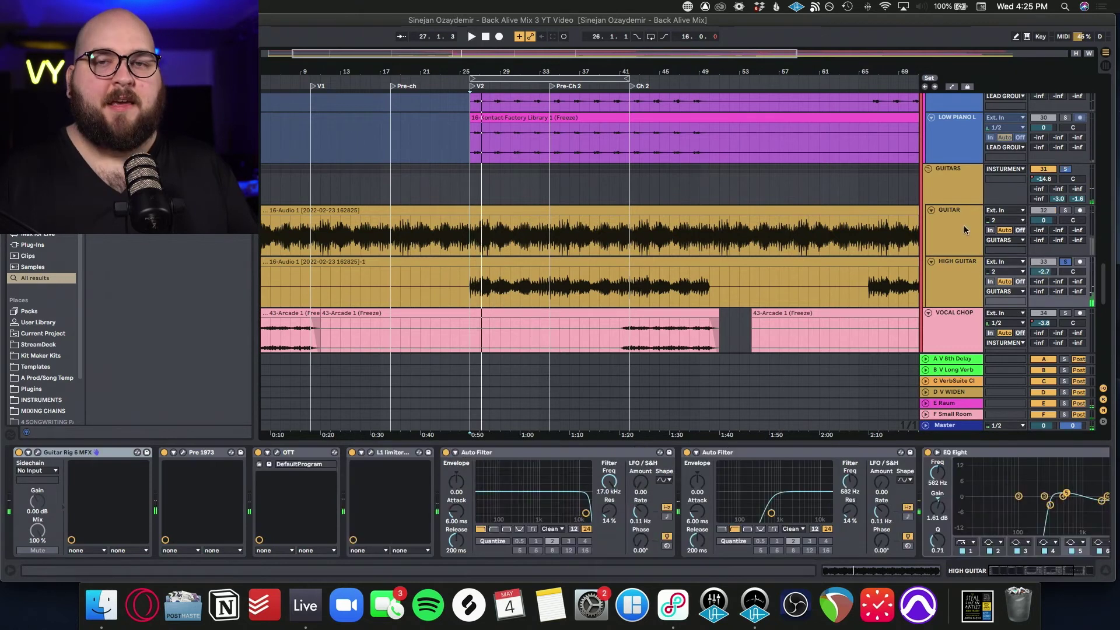
click(964, 229)
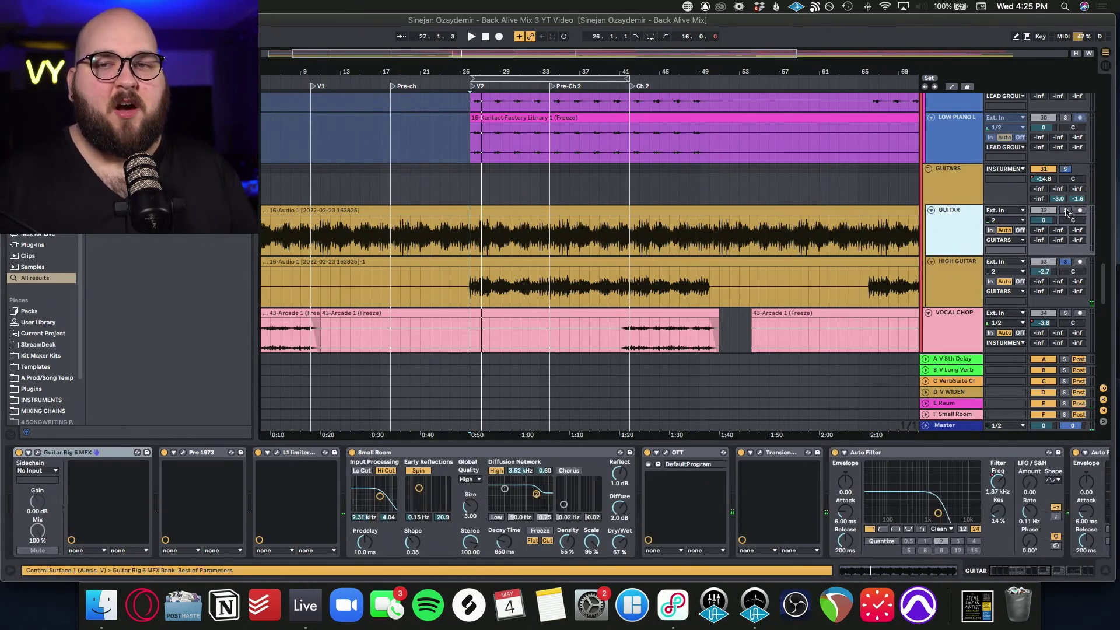
click(1065, 210)
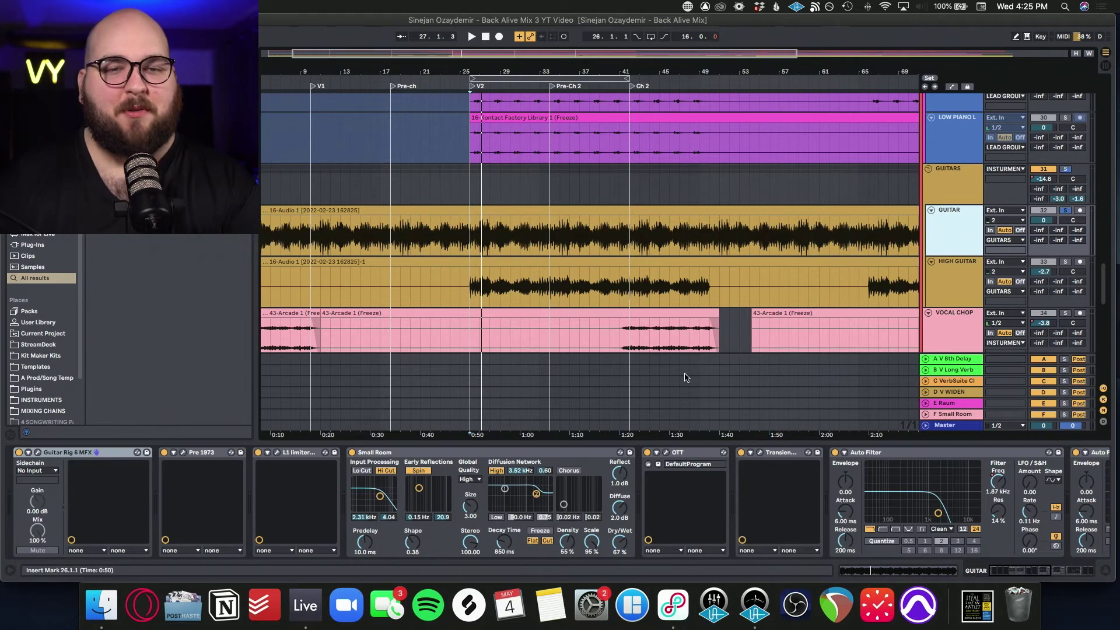
Review the Guitar Rig 6, Pre 1973 and L1 limiter settings on the GUITAR track, closing each plug-in window.
click(37, 454)
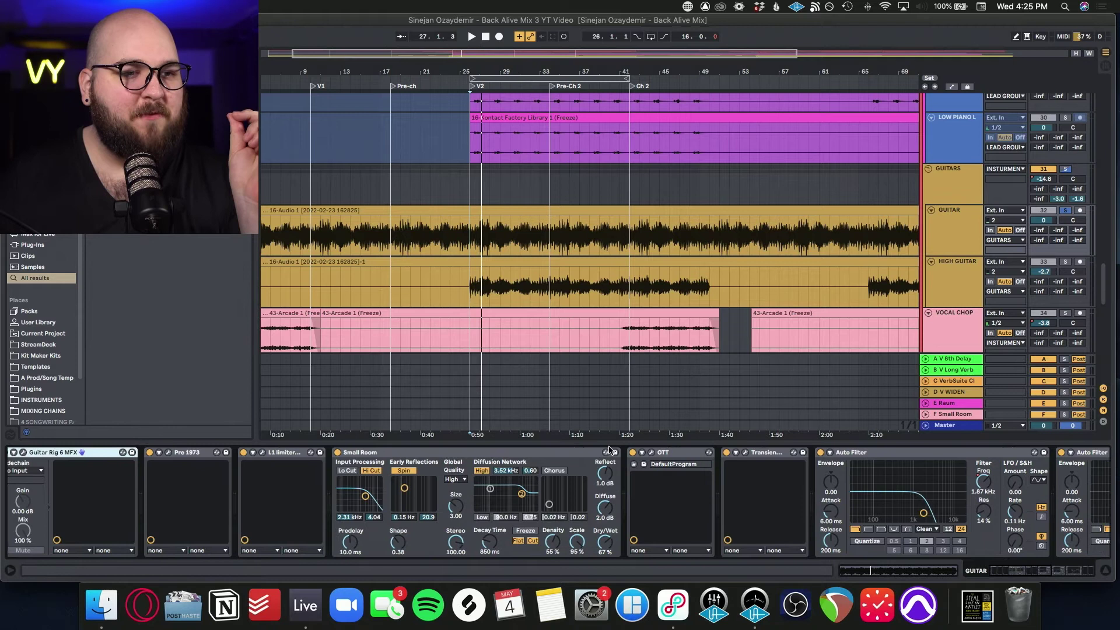
click(37, 453)
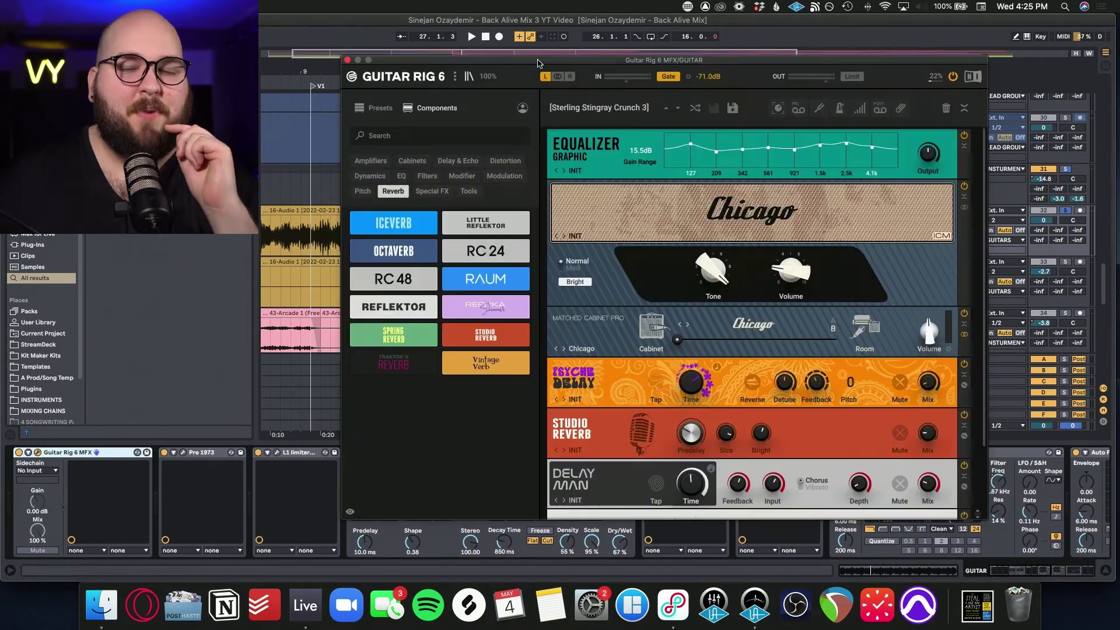
drag(540, 58, 520, 67)
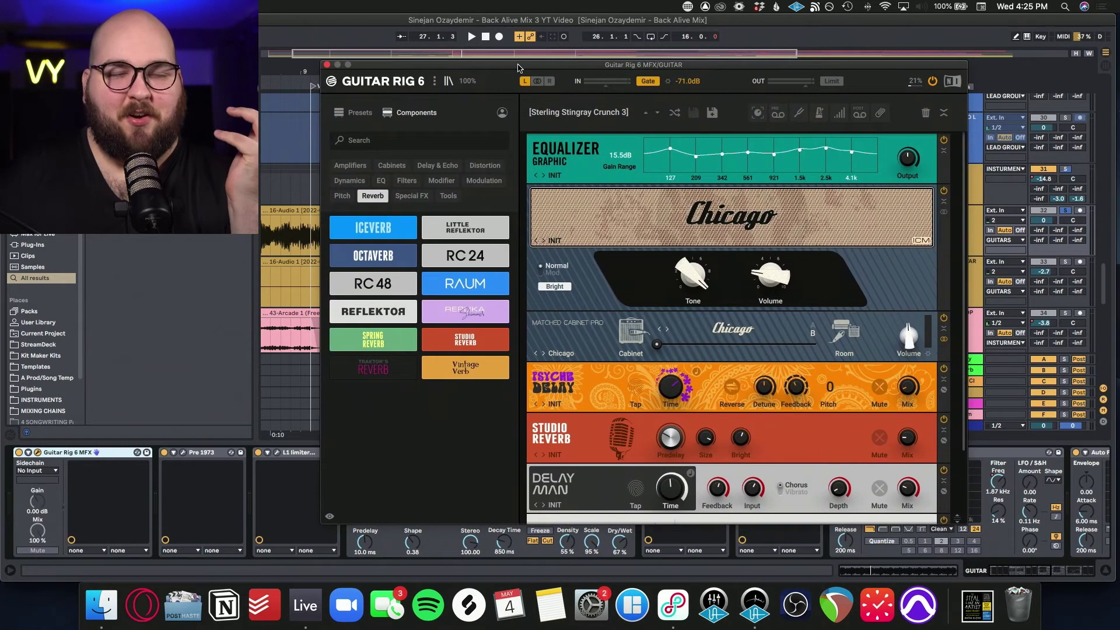
click(327, 64)
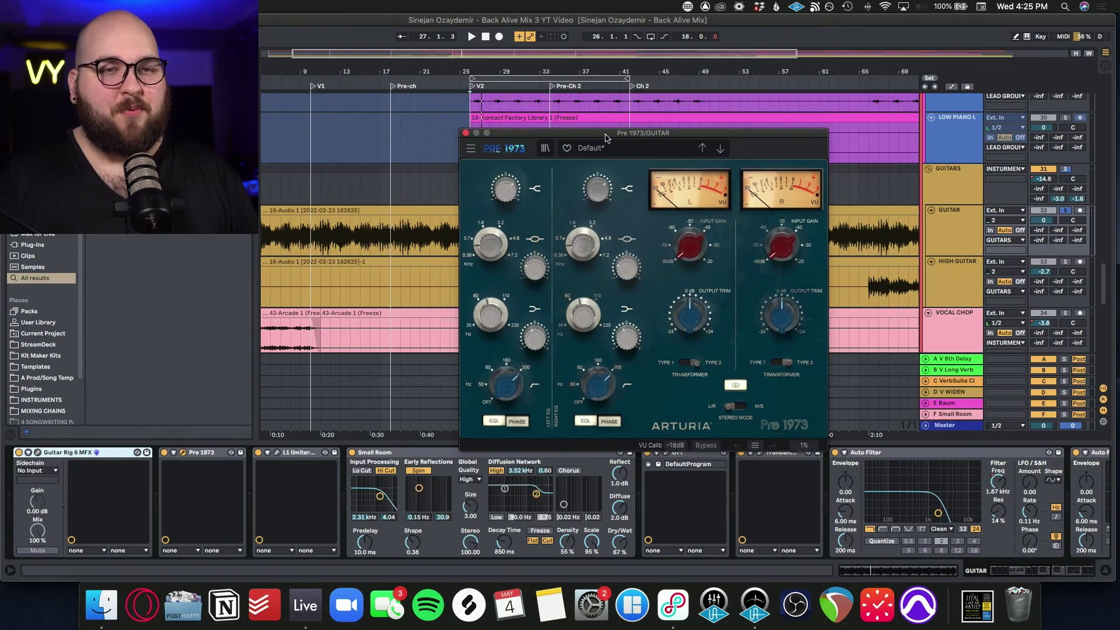
click(465, 133)
click(278, 453)
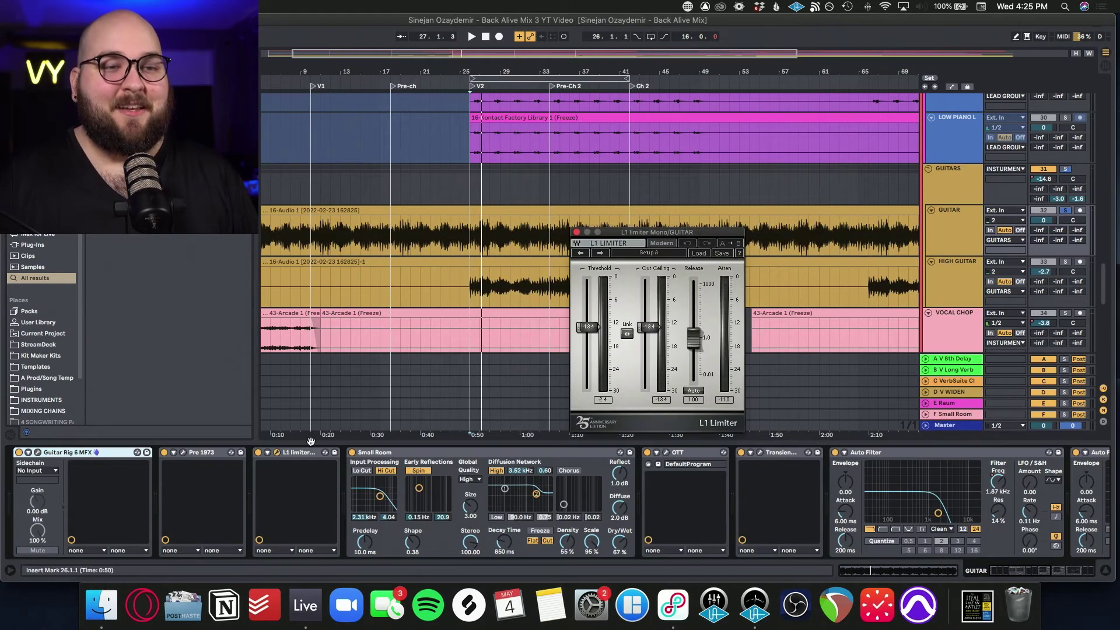
click(277, 454)
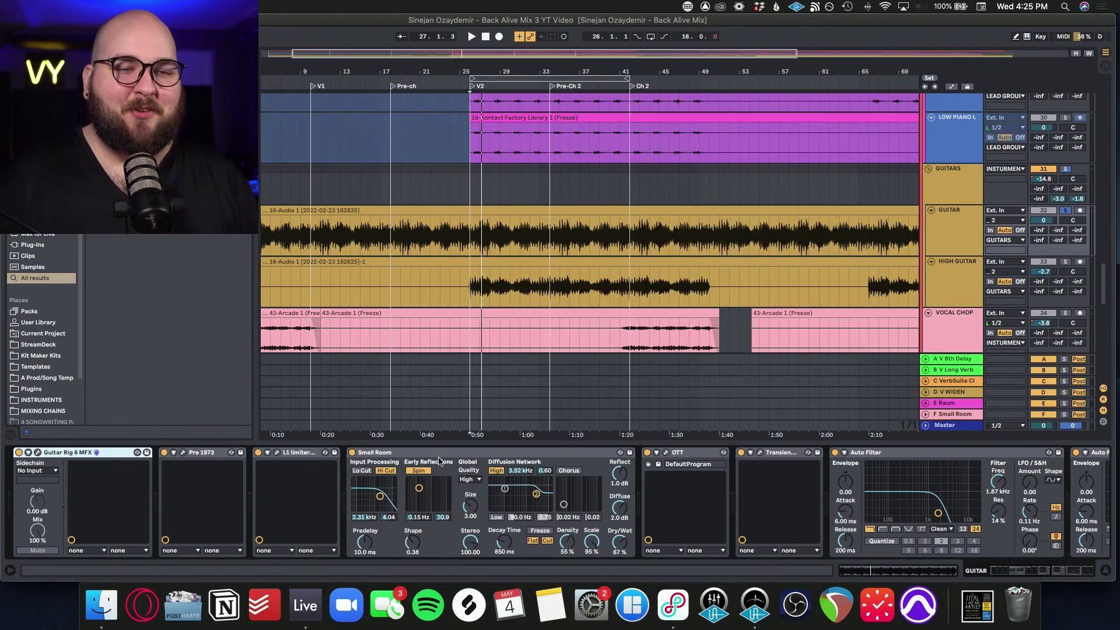
Examine the Small Room reverb, OTT, transient plug-in, both Auto Filters and EQ Eight in the GUITAR track's device chain.
click(444, 458)
scroll(533, 466, right, 3)
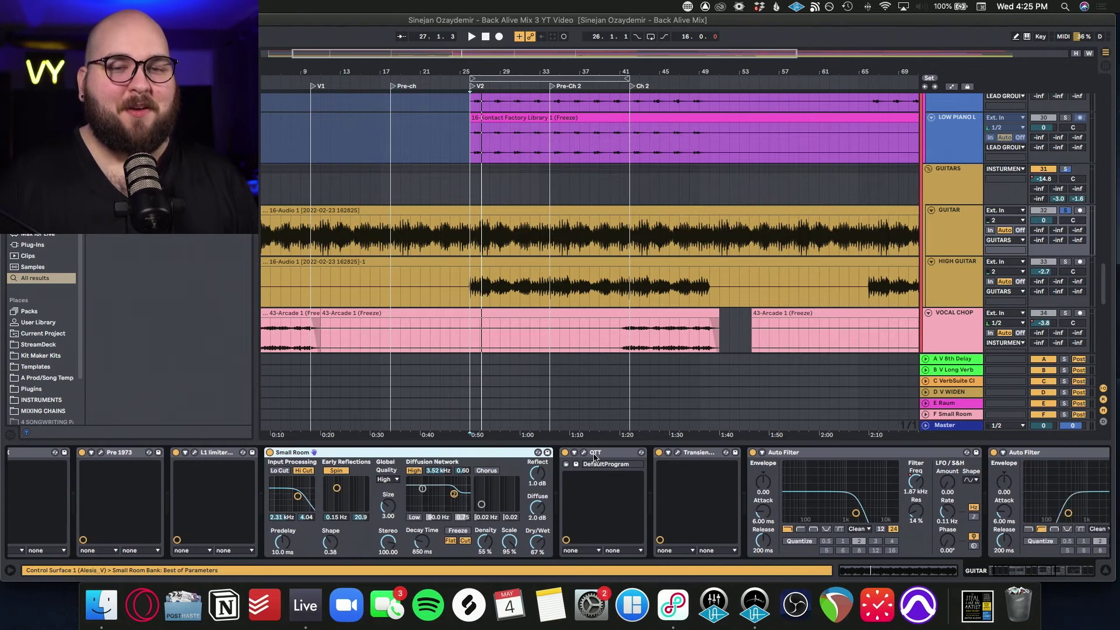
scroll(595, 456, right, 4)
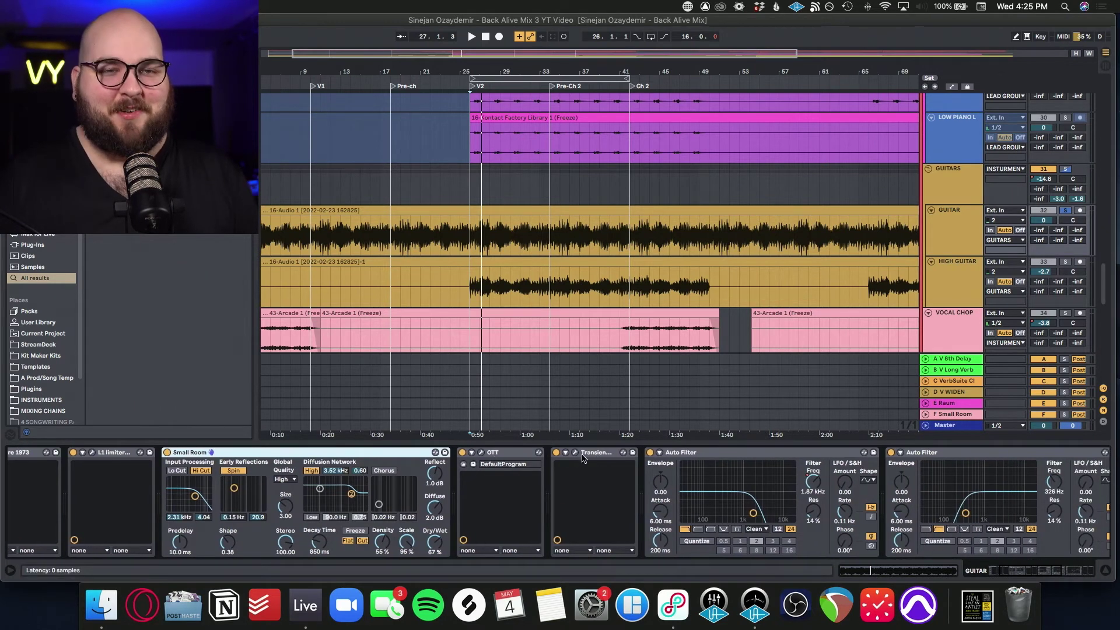
click(576, 453)
click(484, 150)
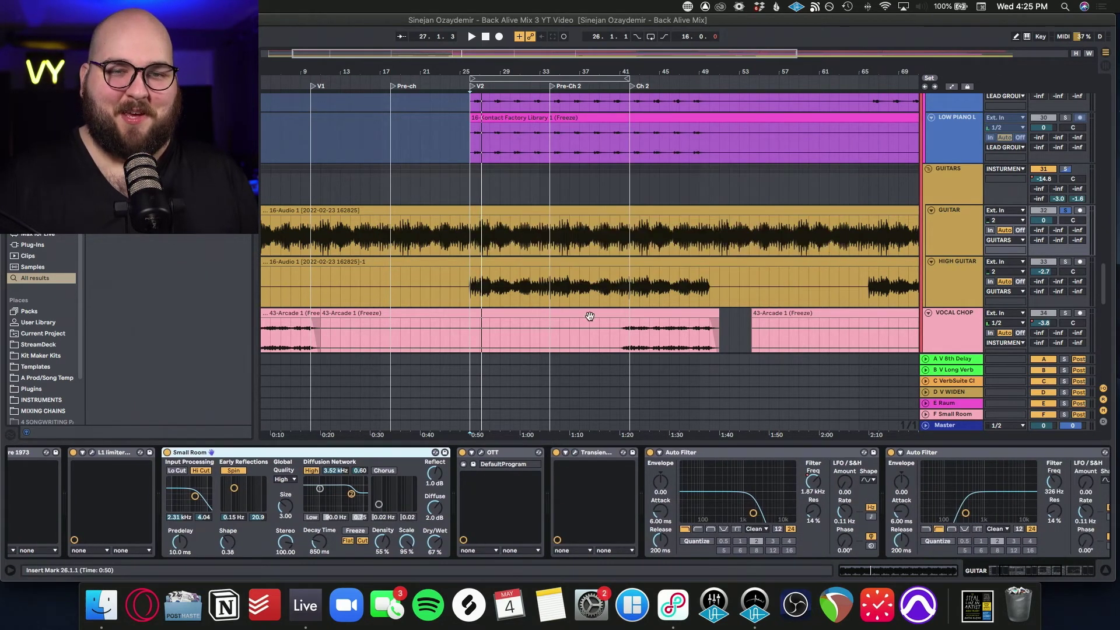
scroll(736, 477, right, 15)
scroll(302, 495, right, 2)
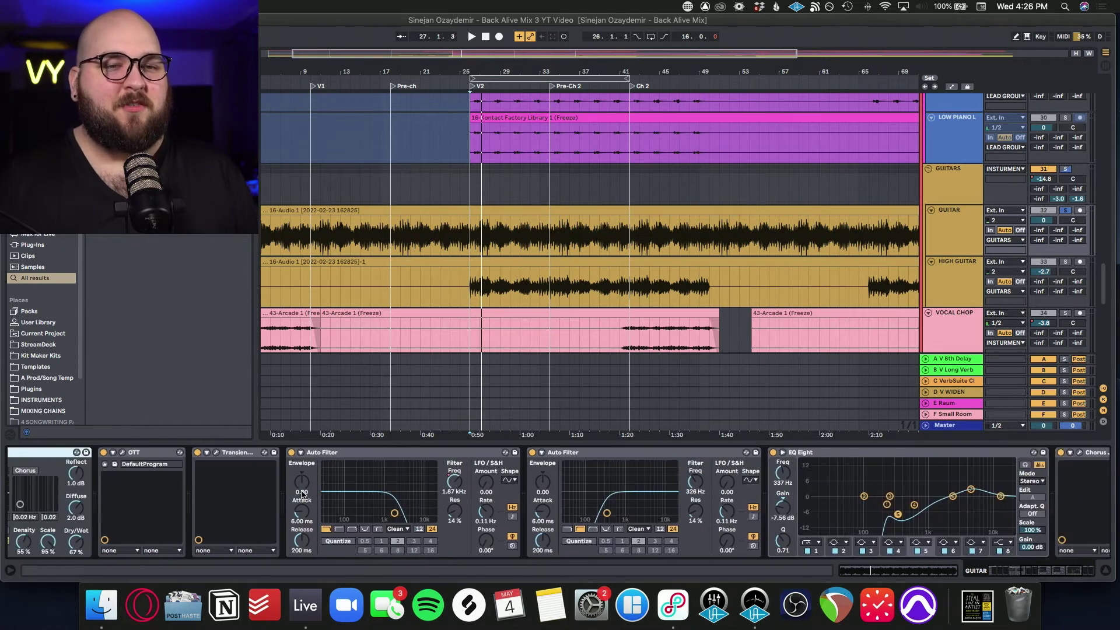
Review the Chorus JUN-6 and RC-20 Retro Color settings on the GUITAR track, and return the insert marker to V2.
click(887, 452)
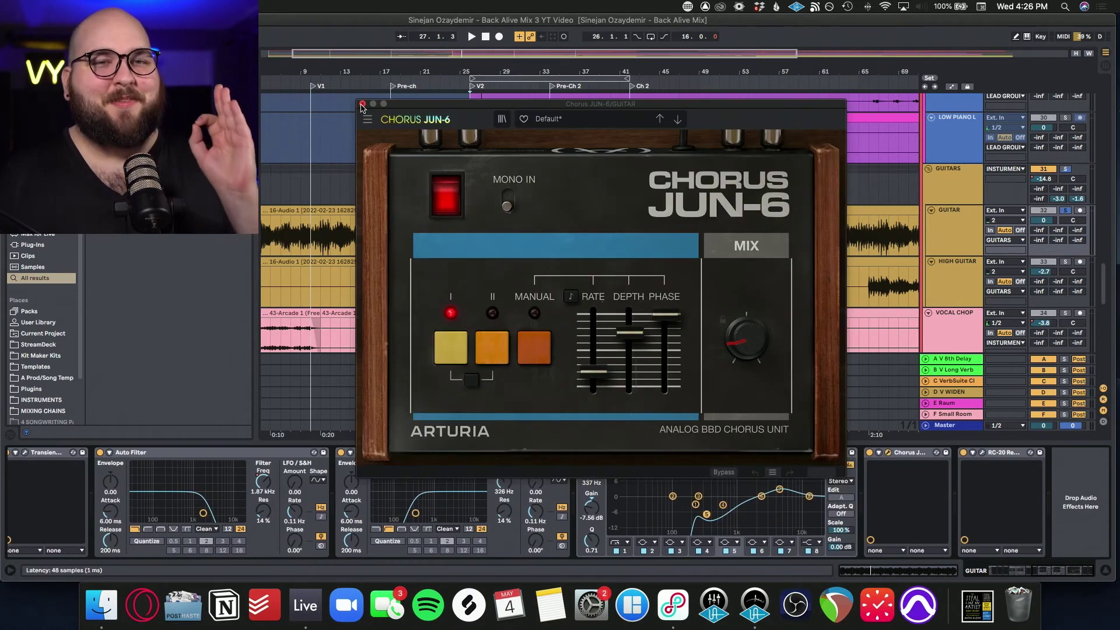
click(361, 108)
click(982, 452)
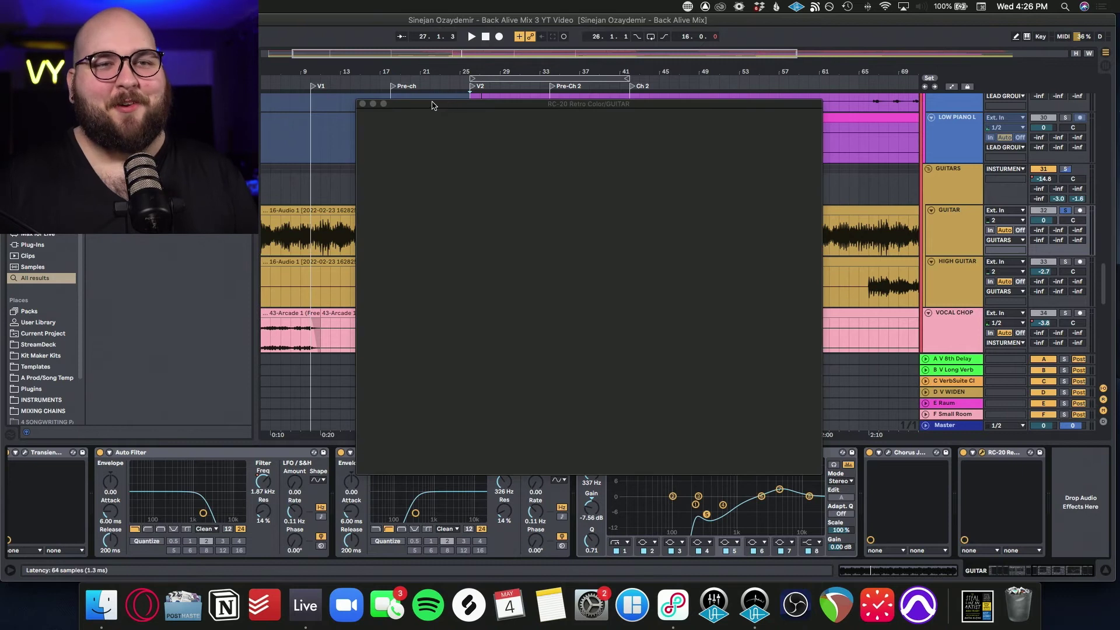
drag(432, 105, 477, 119)
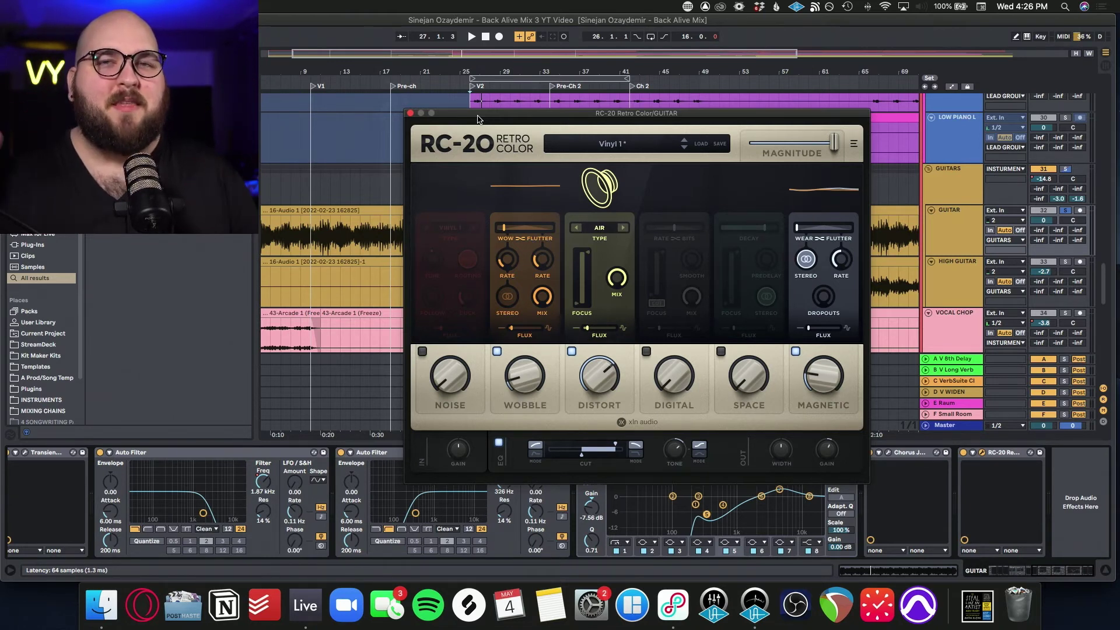
click(481, 186)
key(space)
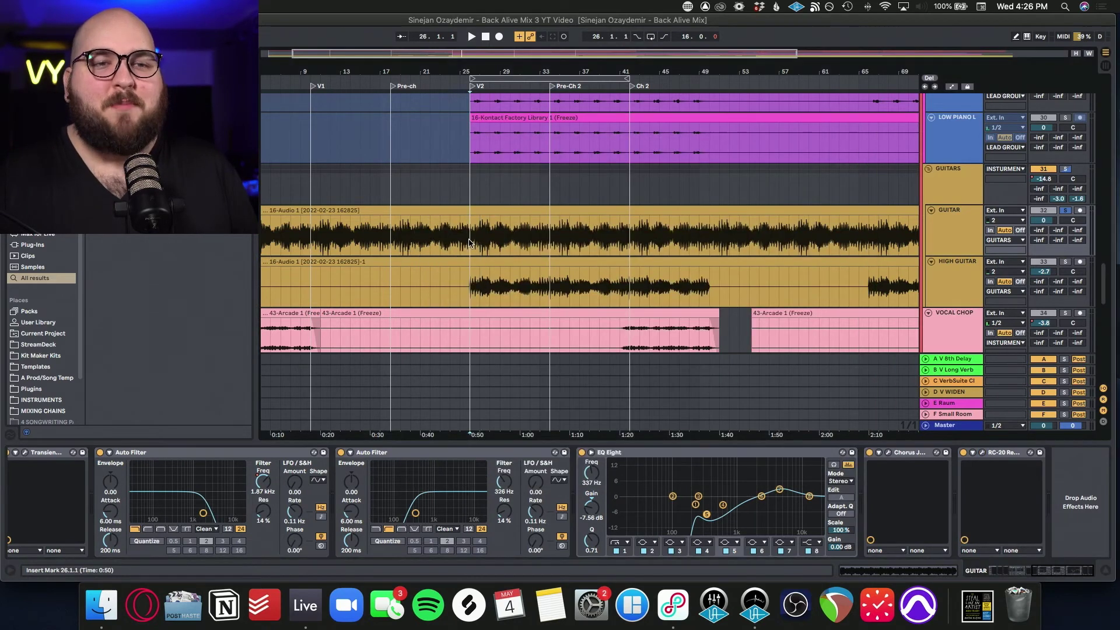
Move the insert marker to about bar 29 in the guitar clips, and play the soloed GUITARS group from there.
scroll(470, 232, up, 5)
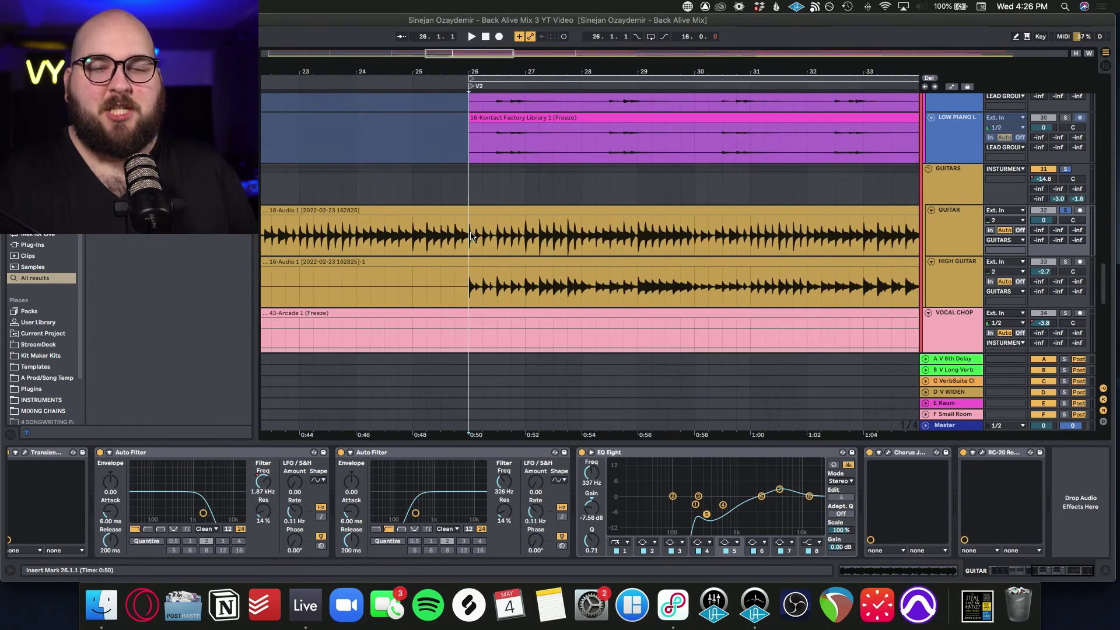
drag(470, 233, 662, 244)
click(663, 248)
key(minus)
key(minus)
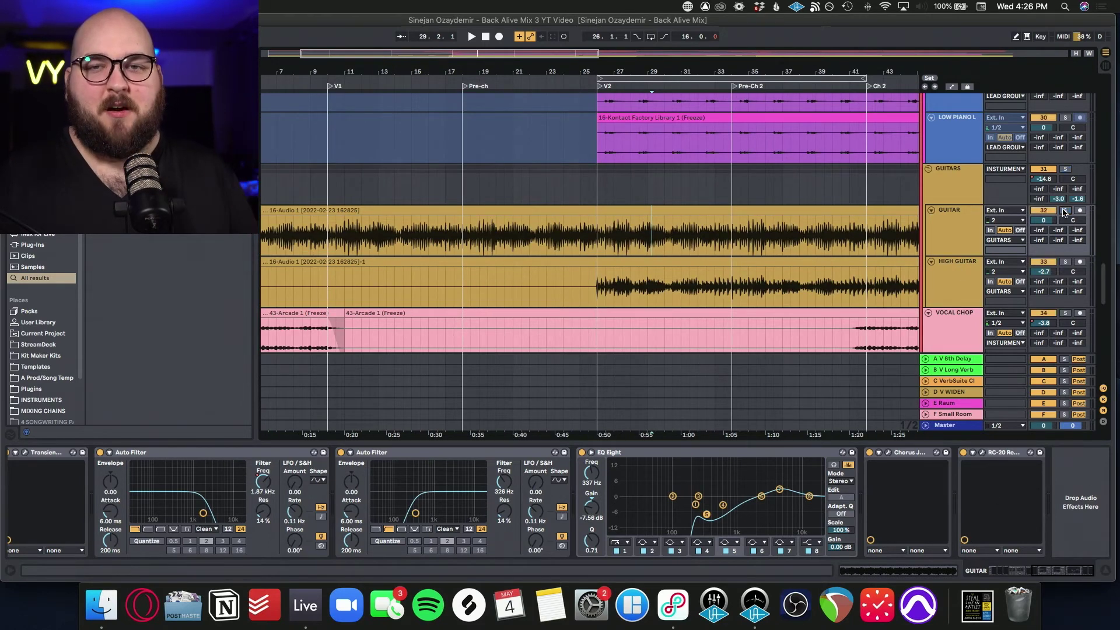
click(1066, 168)
key(space)
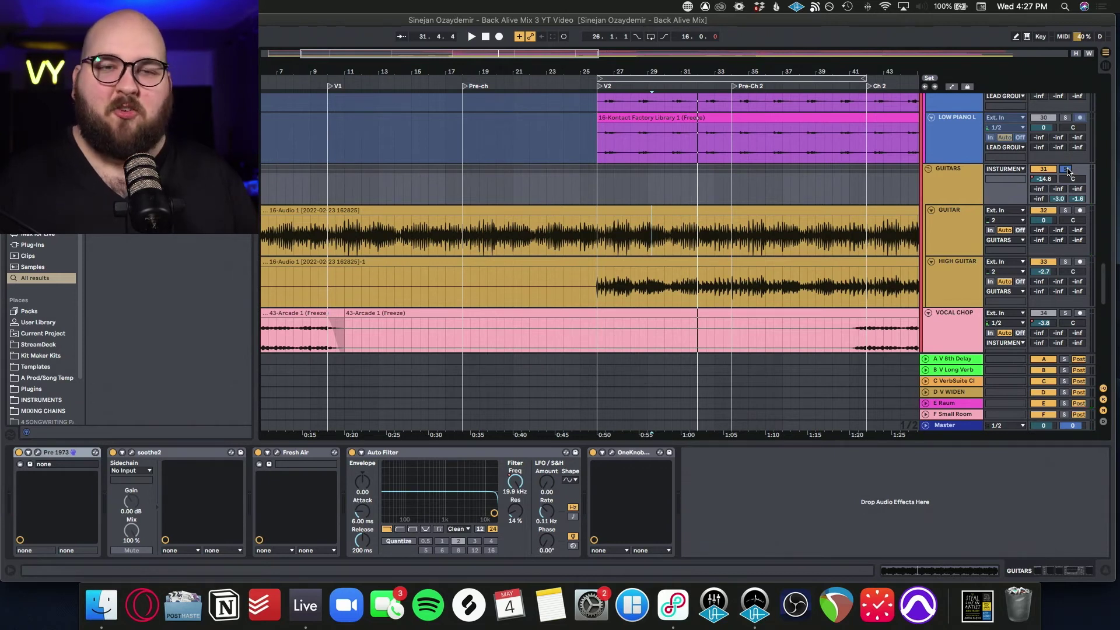
Unsolo the GUITARS group, and play the LEAD GROUP tracks from the V2 marker.
scroll(940, 228, up, 5)
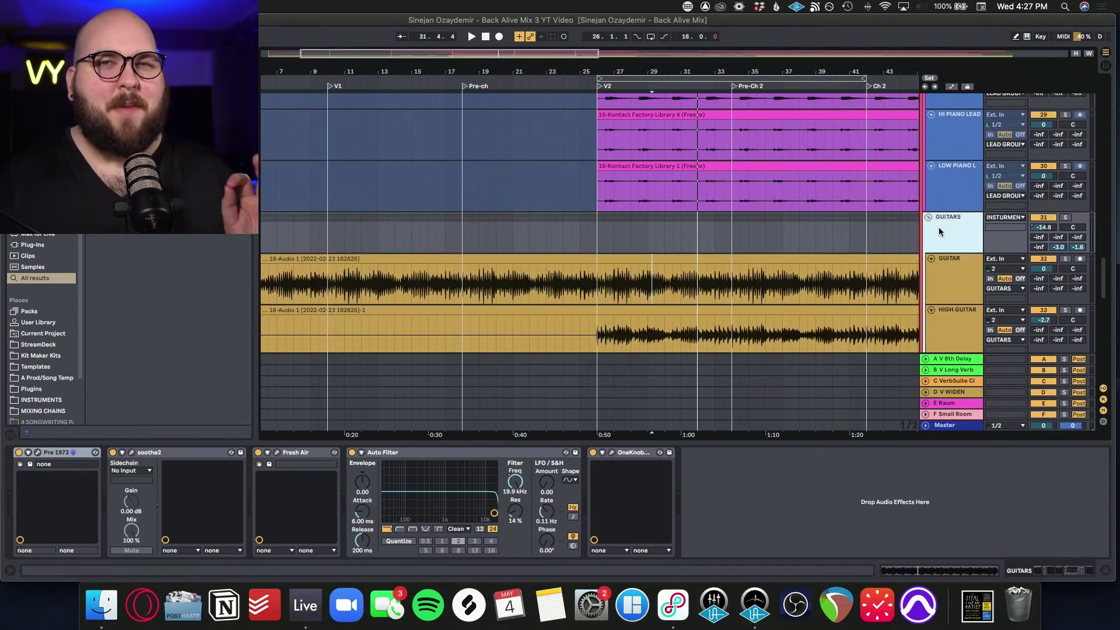
scroll(689, 230, up, 6)
scroll(689, 230, right, 8)
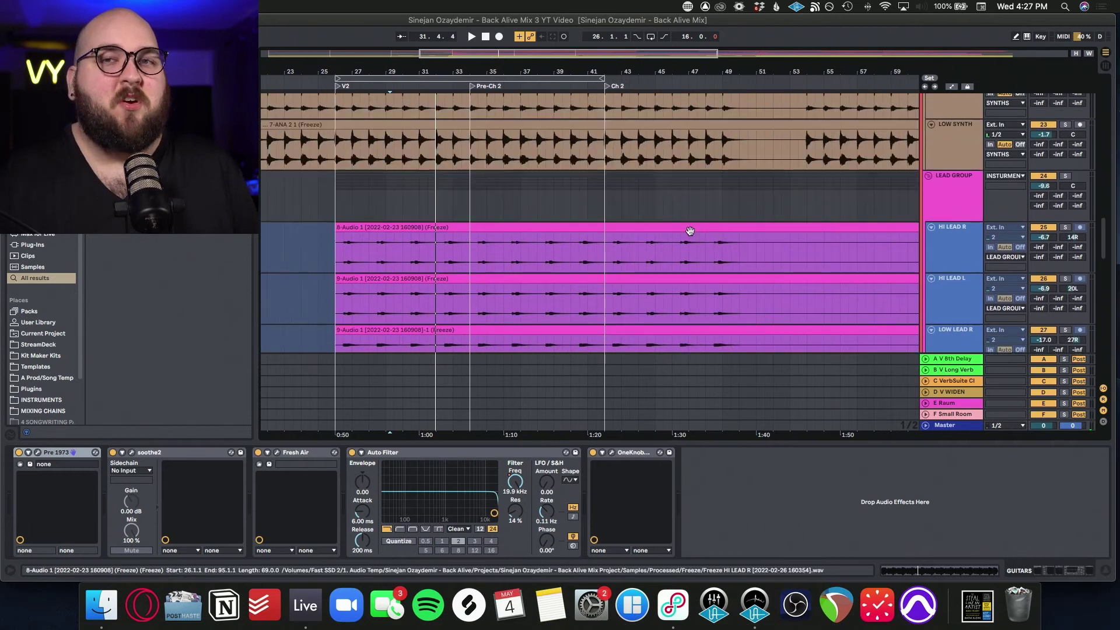
scroll(690, 231, down, 2)
scroll(690, 231, left, 2)
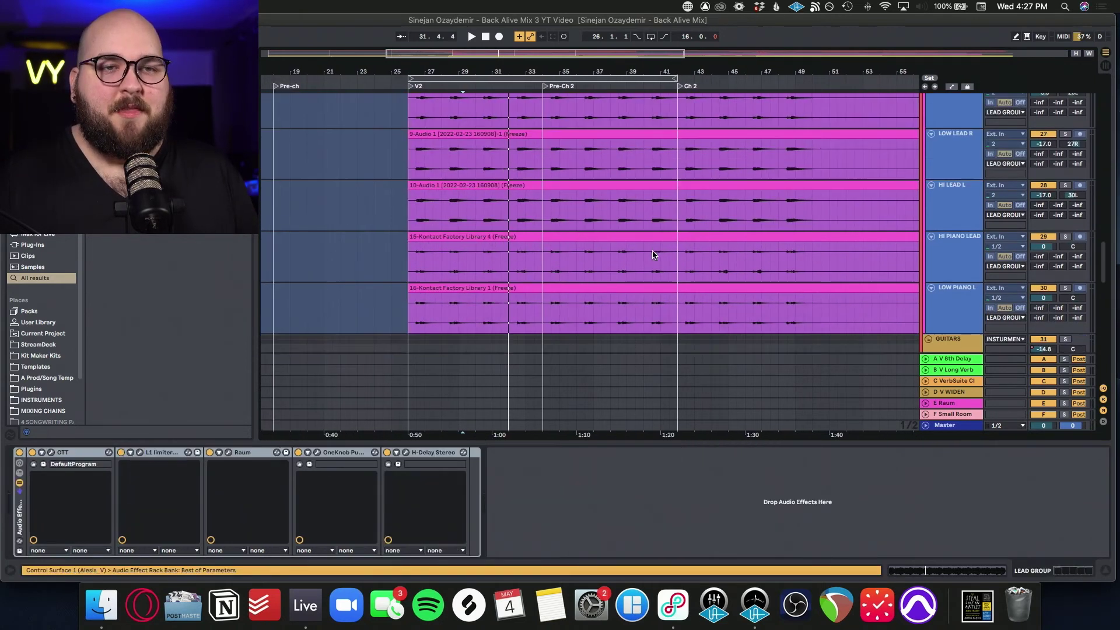
scroll(652, 253, up, 3)
scroll(653, 253, left, 1)
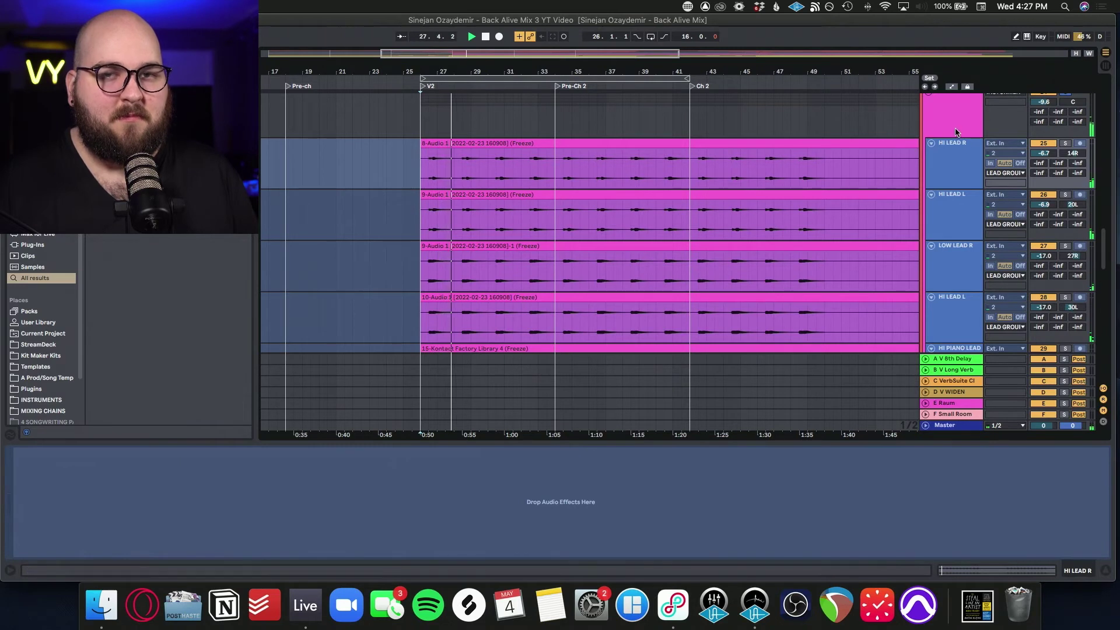
Solo the HI PIANO LEAD and LOW PIANO LEAD tracks and play them from the V2 marker.
scroll(956, 230, down, 3)
click(1067, 253)
super+click(1067, 201)
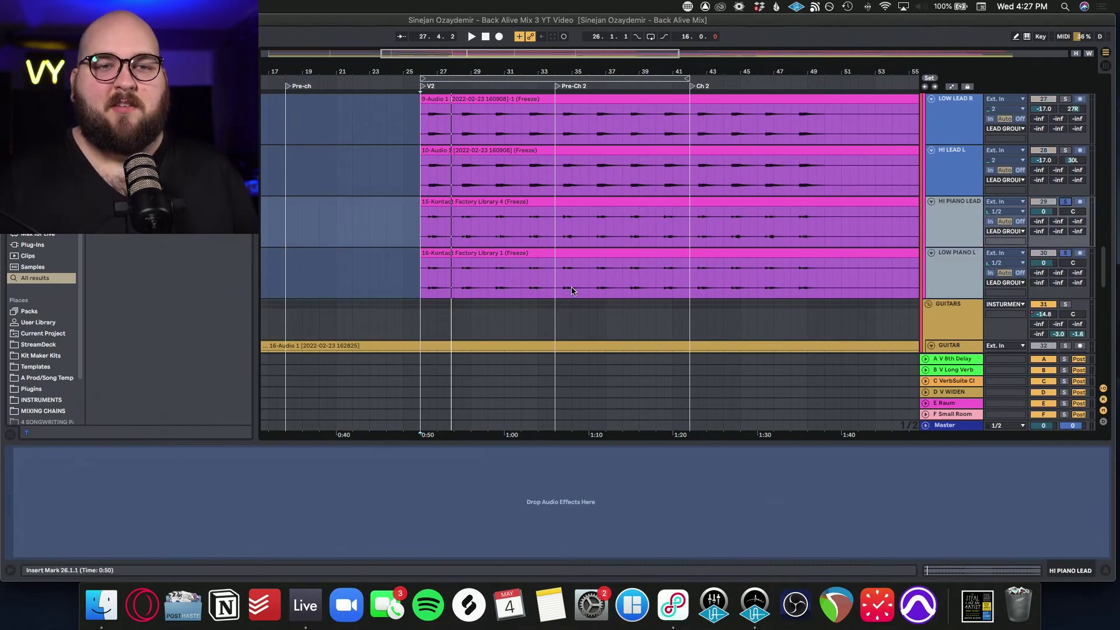
click(415, 288)
scroll(423, 286, up, 1)
key(space)
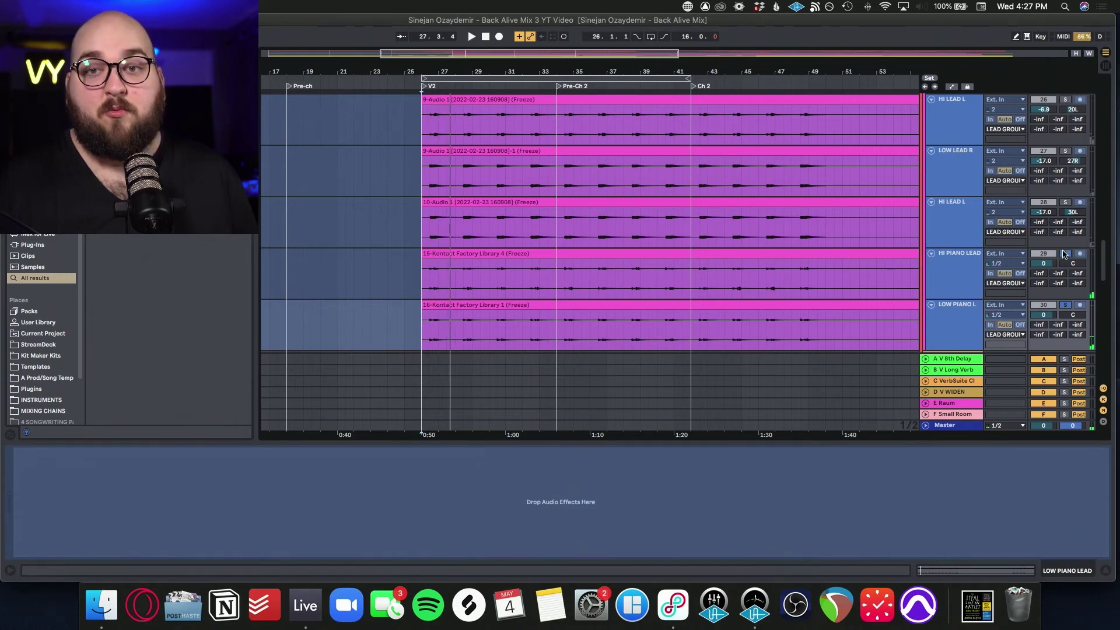
Unsolo the piano leads, and solo LOW LEAD R together with the HI LEAD L track directly below it.
click(957, 211)
shift+click(954, 177)
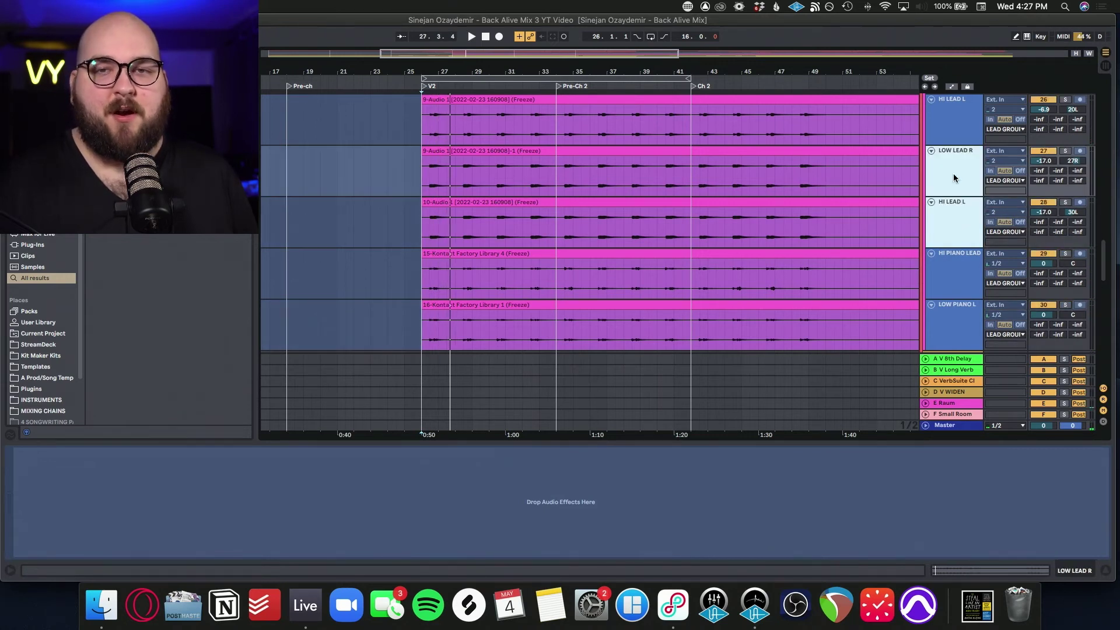
click(1067, 152)
scroll(424, 214, up, 1)
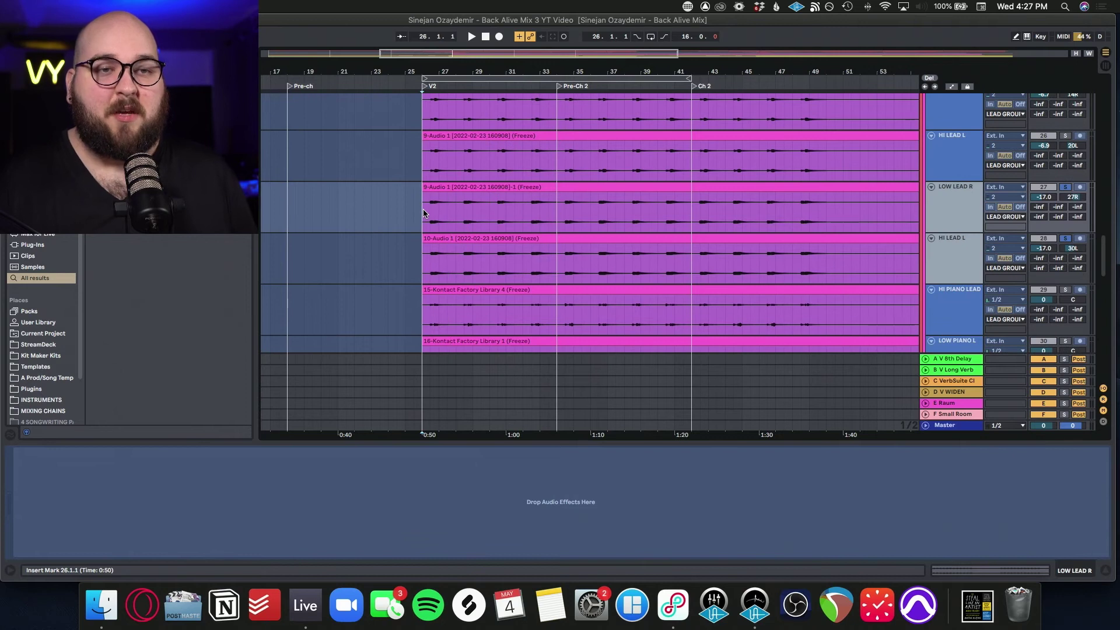
Audition the soloed low leads from the V2 marker, trying the HI LEAD L track below LOW LEAD R at about -9.1 dB.
key(space)
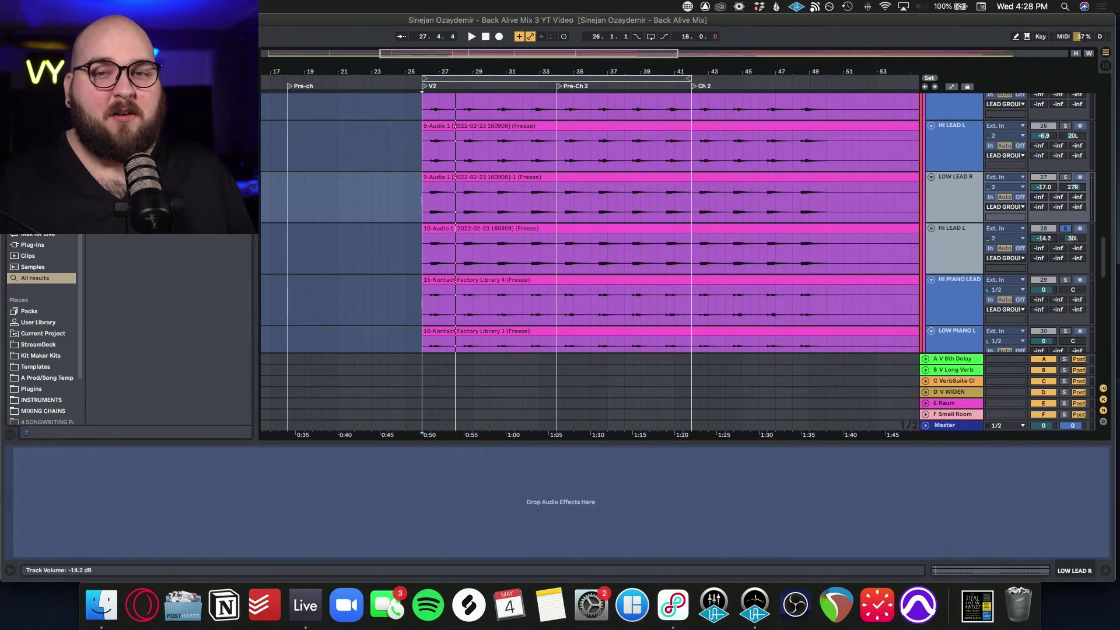
drag(1044, 239, 1044, 230)
key(space)
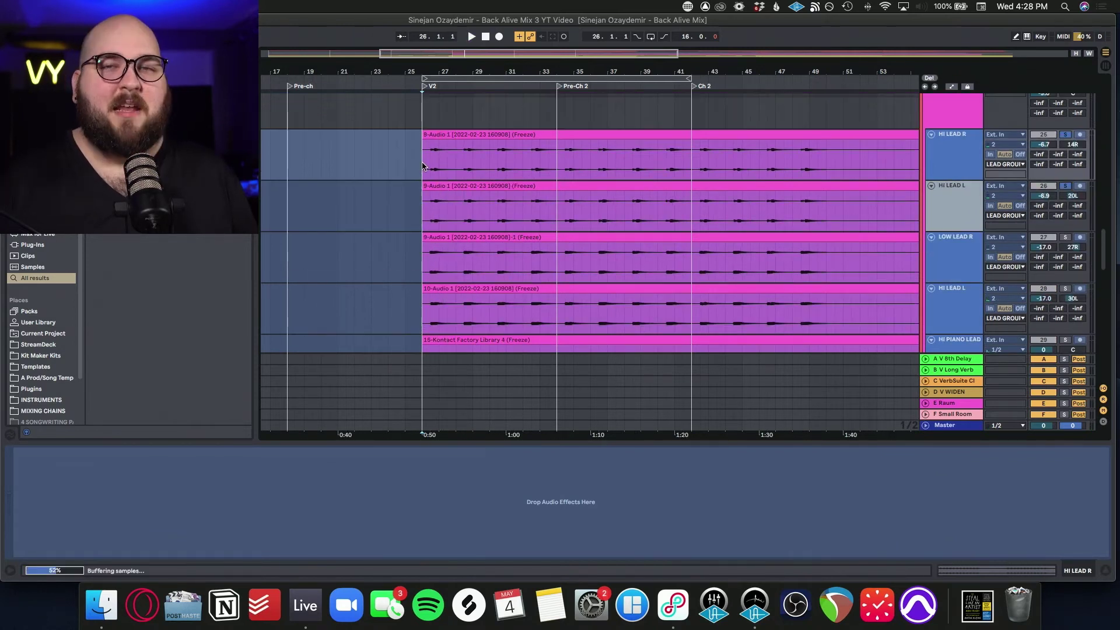
key(space)
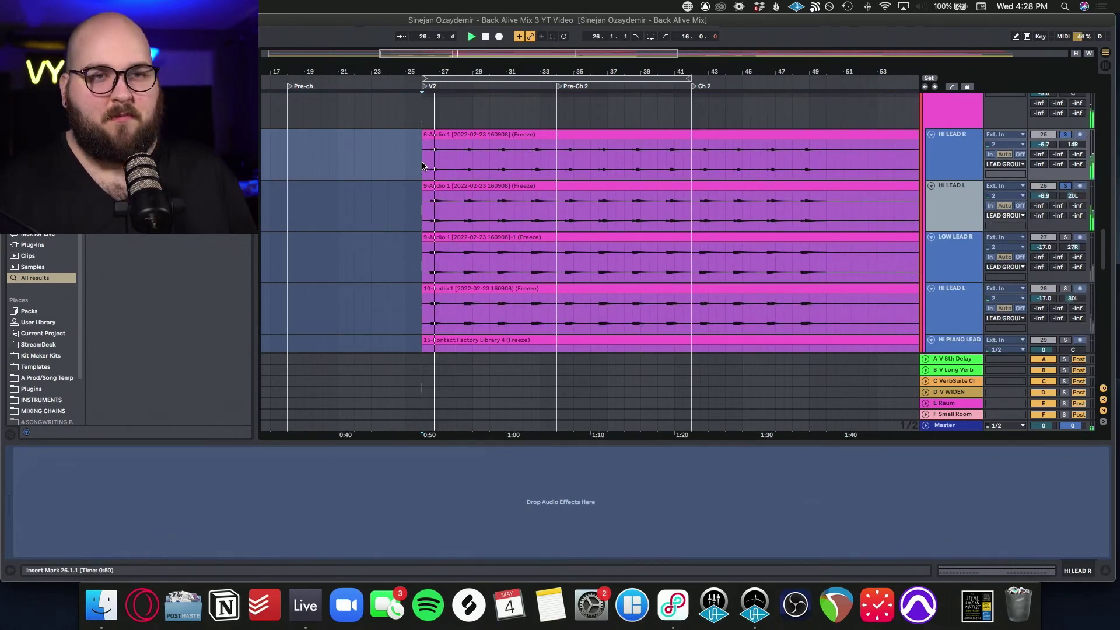
Select the LEAD GROUP and review the OTT and Raum plug-ins in its effect rack.
scroll(945, 140, up, 2)
click(946, 140)
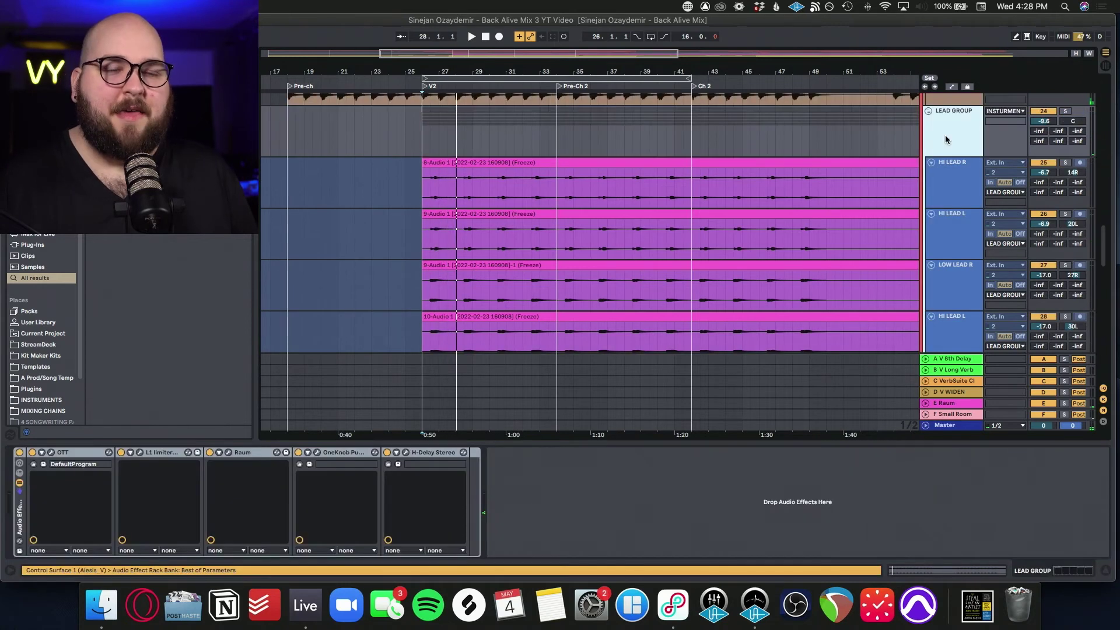
click(51, 452)
click(553, 148)
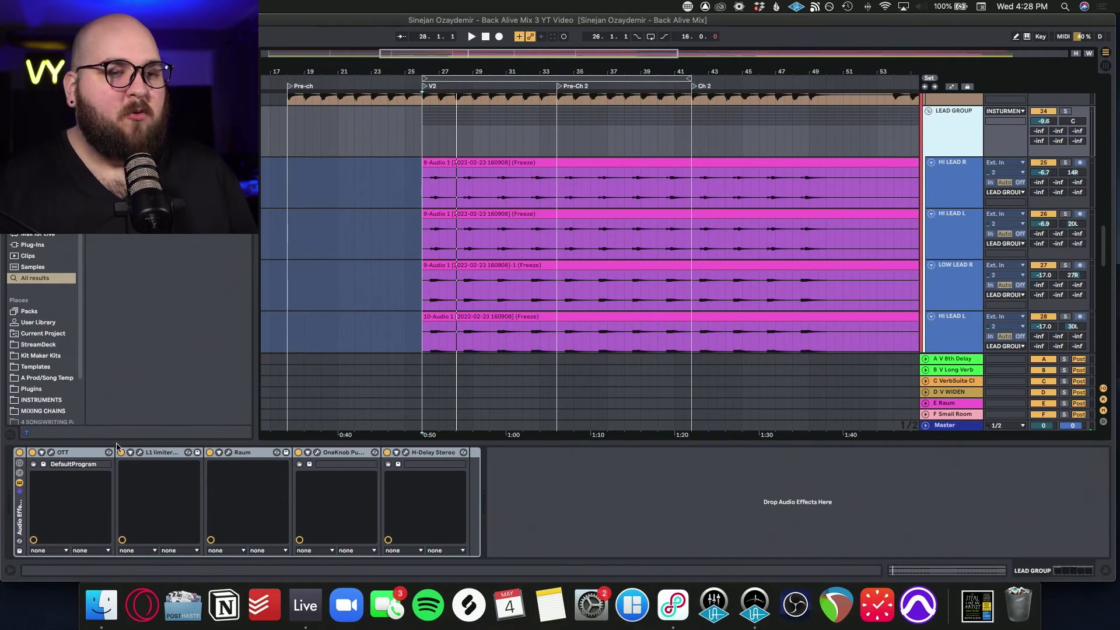
click(228, 452)
click(407, 143)
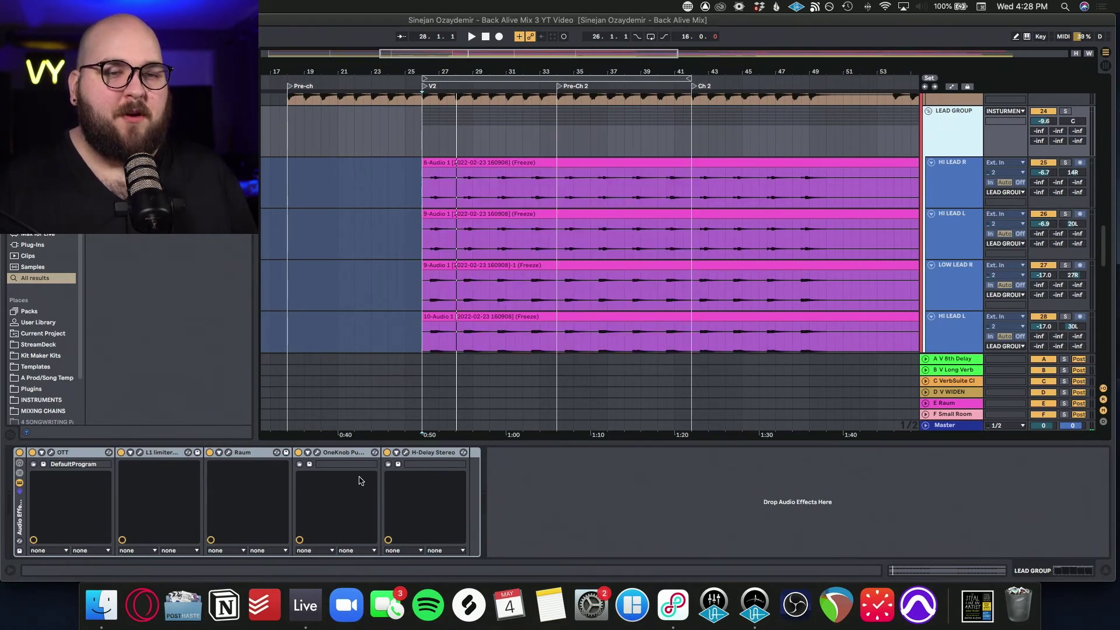
Review the OneKnob and H-Delay Stereo plug-ins on the LEAD GROUP, closing each window after viewing it.
click(317, 452)
click(563, 144)
click(405, 452)
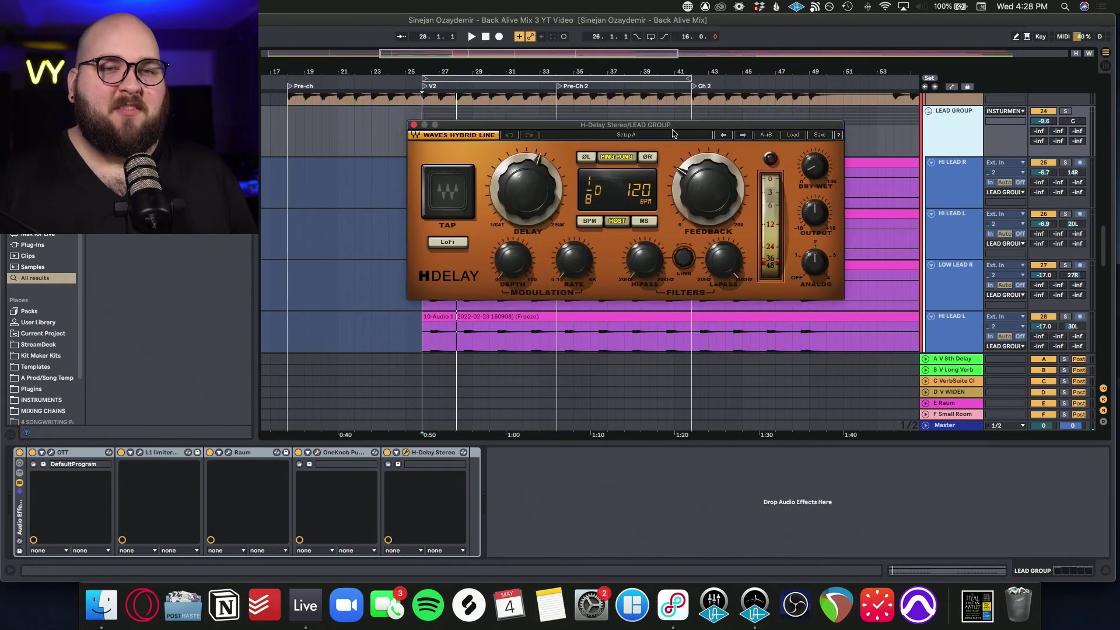
drag(670, 128, 701, 183)
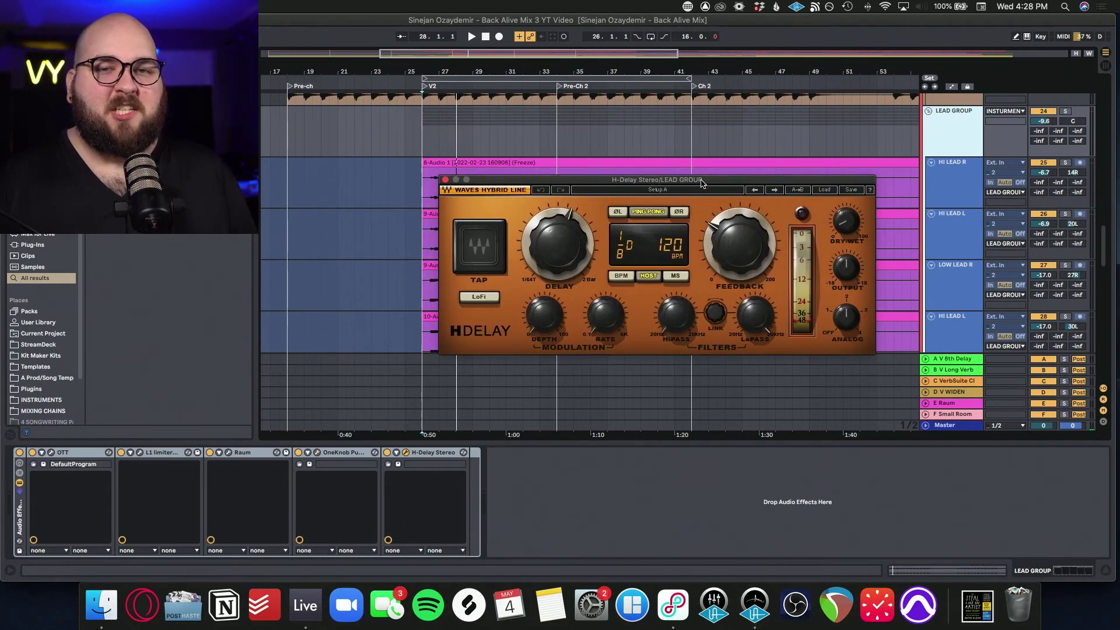
click(445, 179)
Compare the LEAD GROUP from the V2 marker with its effect rack bypassed and re-enabled.
click(20, 452)
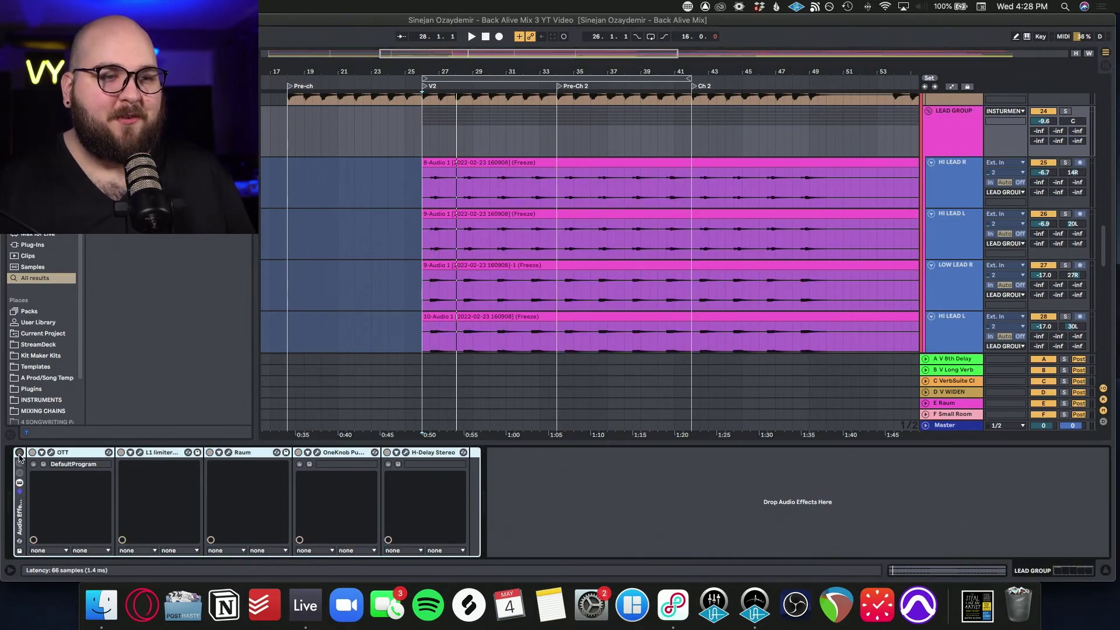
key(space)
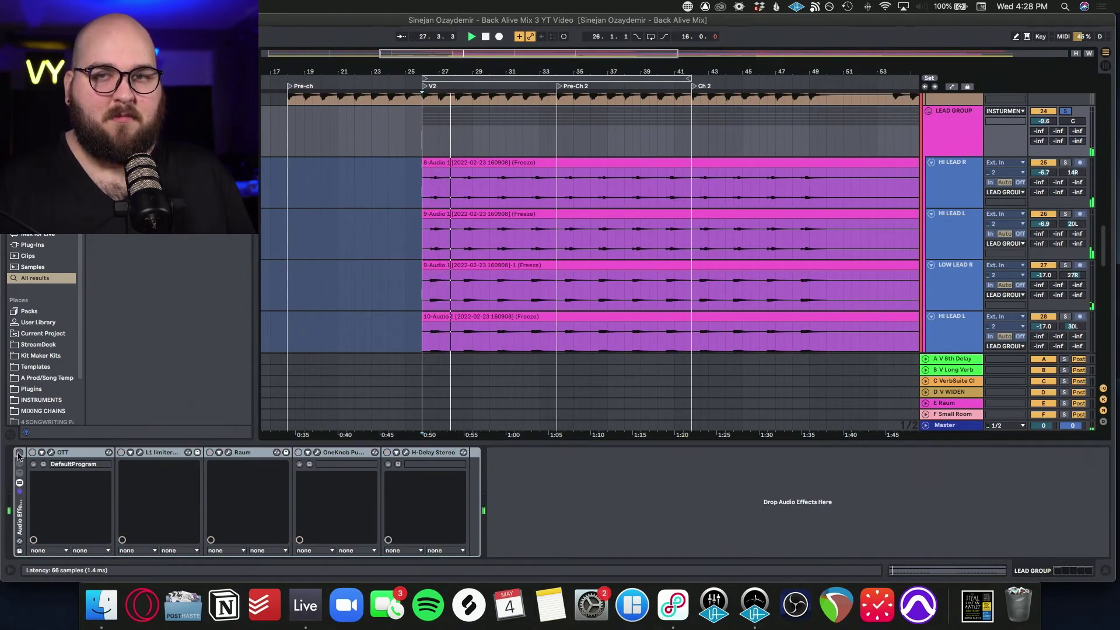
click(19, 453)
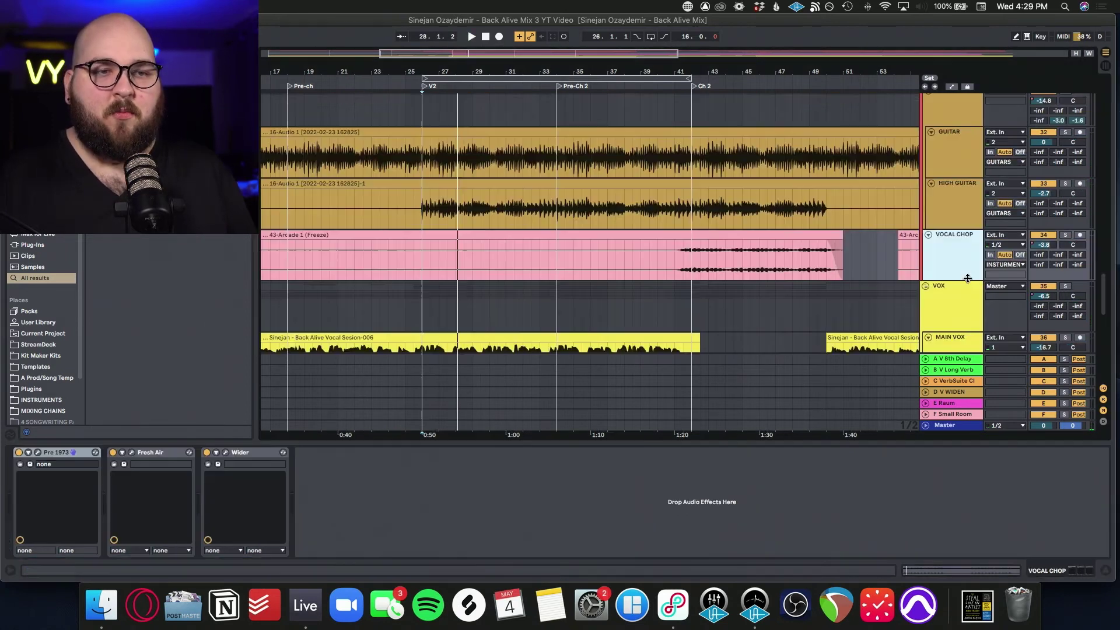
Place the insert marker at bar 41 in the VOCAL CHOP clip, solo that track and play it.
scroll(709, 253, down, 10)
click(708, 253)
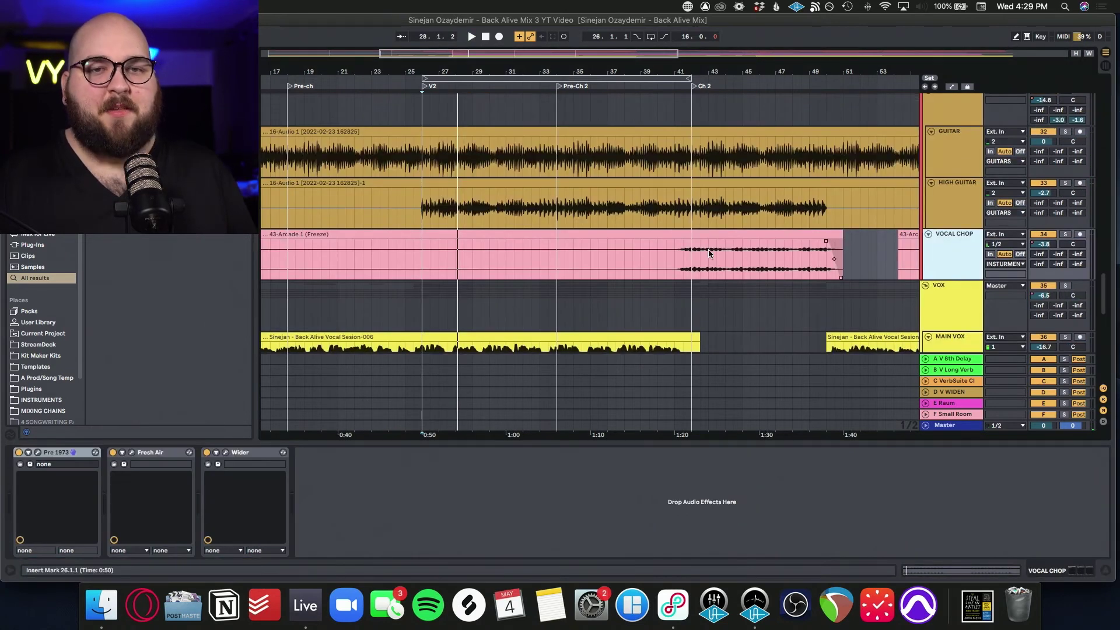
click(668, 257)
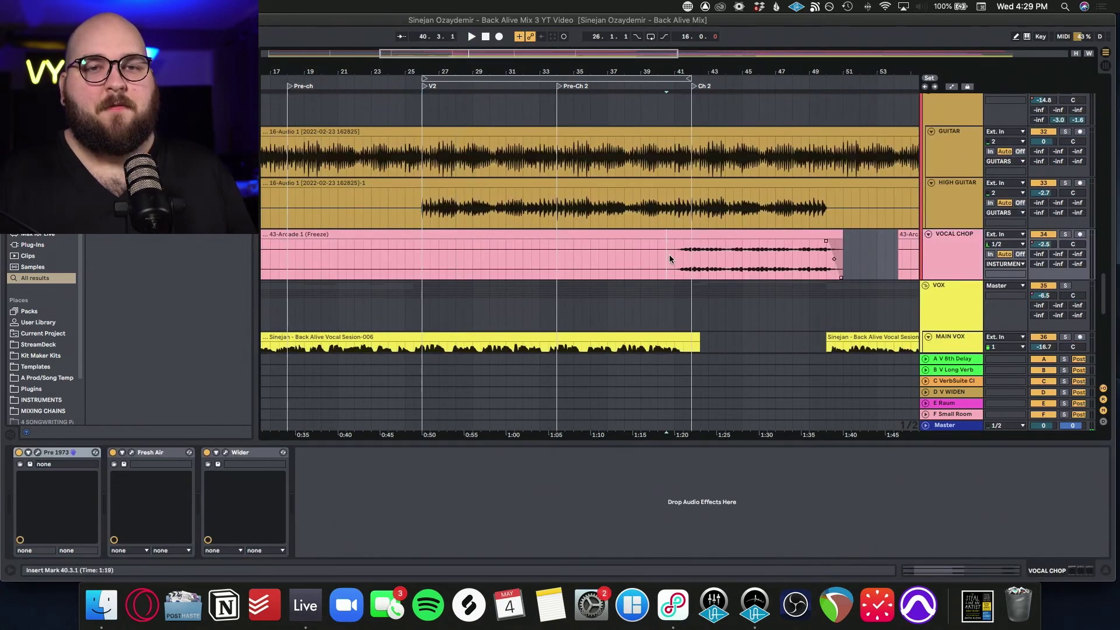
click(1065, 234)
key(space)
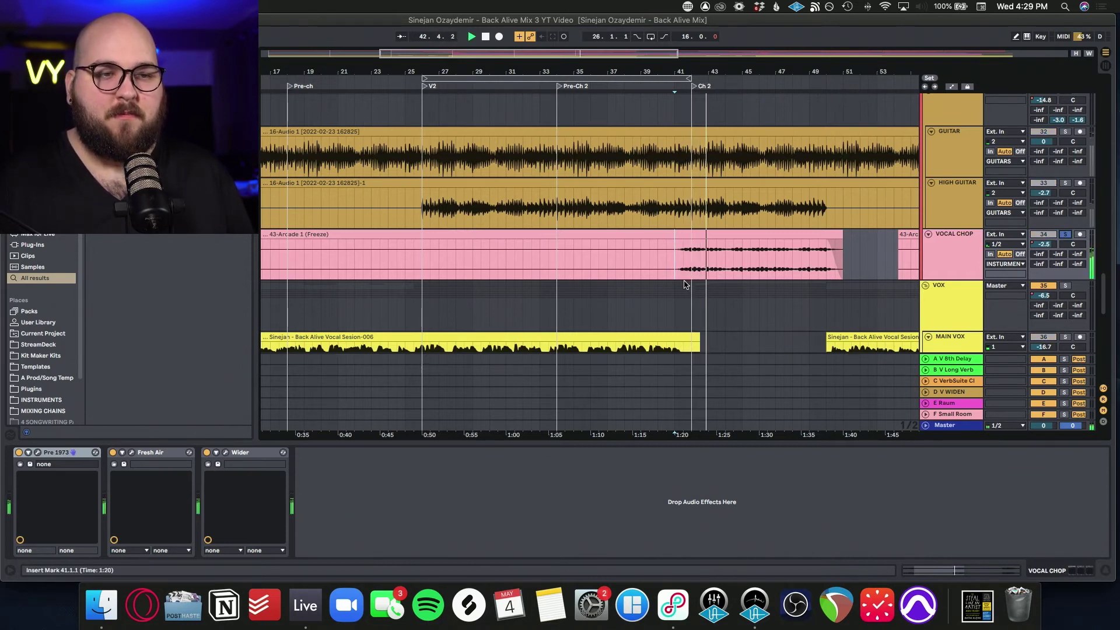
Select the VOCAL CHOP track and review its Pre 1973 and Fresh Air plug-in settings.
scroll(717, 268, right, 6)
scroll(717, 268, down, 1)
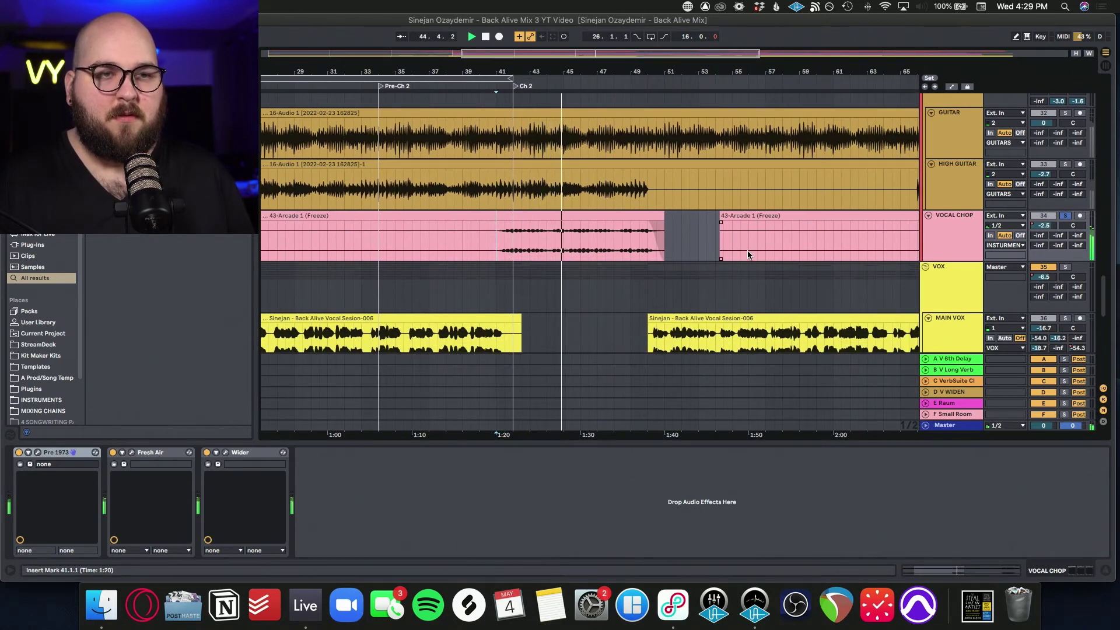
click(950, 237)
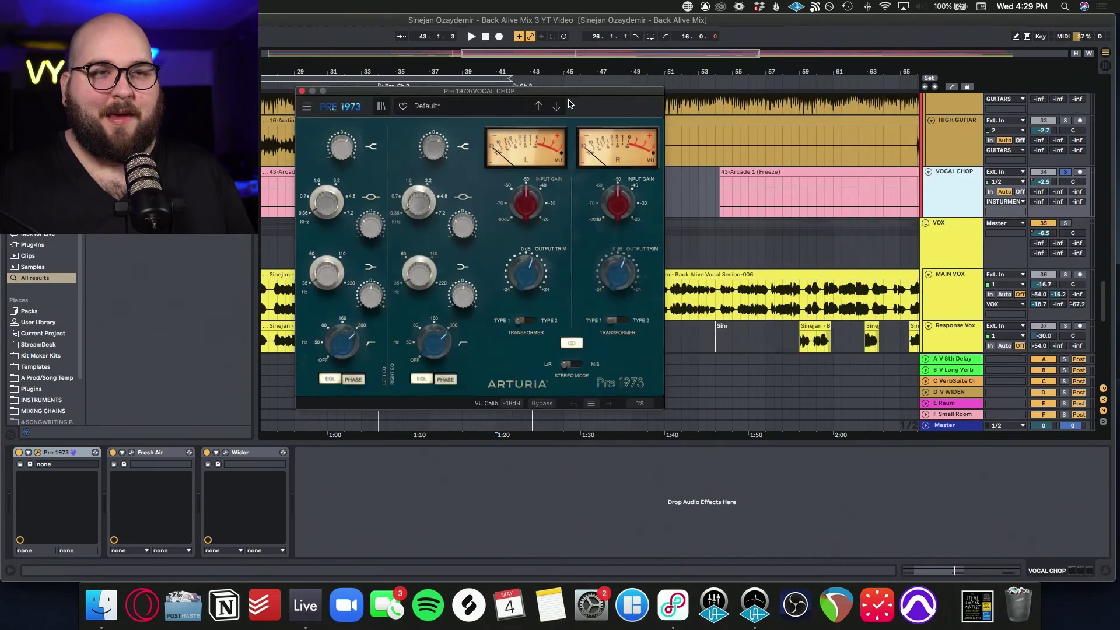
drag(569, 103, 712, 114)
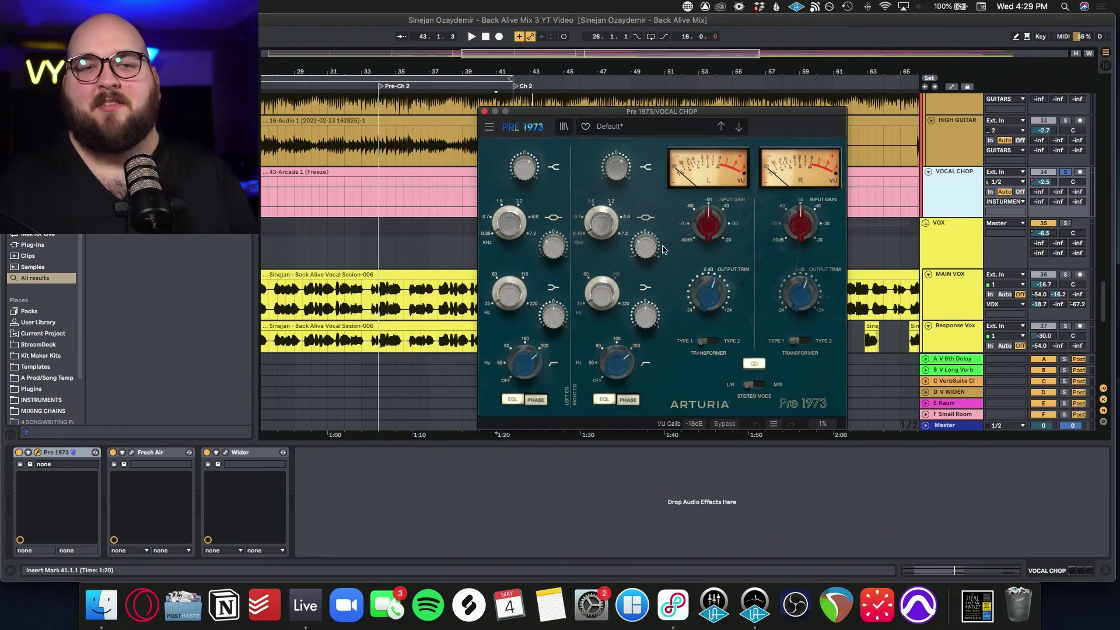
click(484, 111)
drag(674, 143, 635, 136)
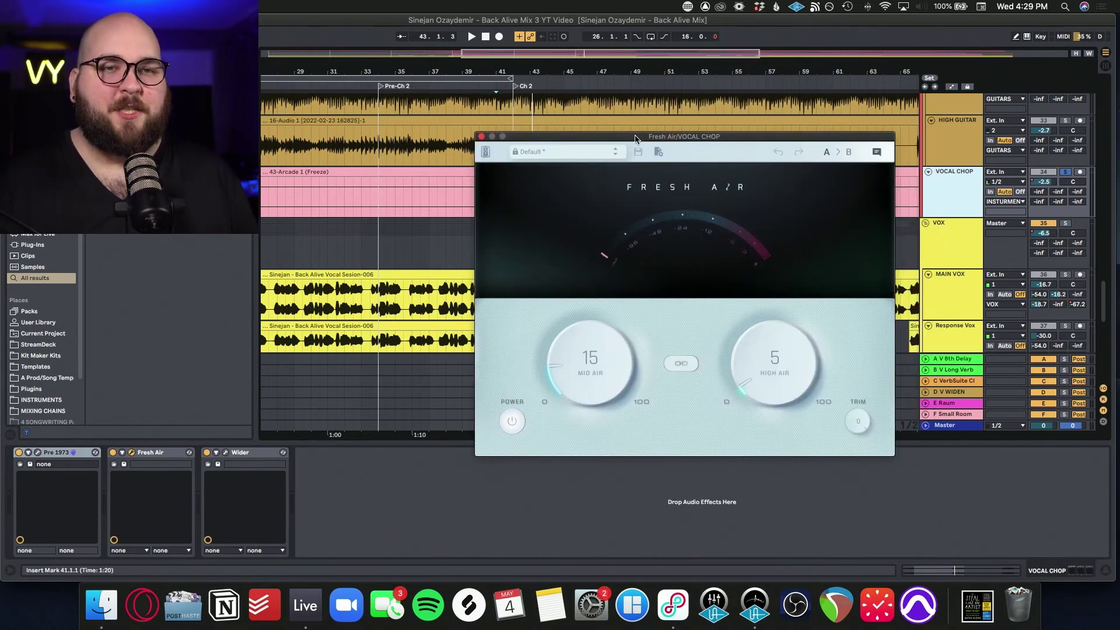
click(480, 137)
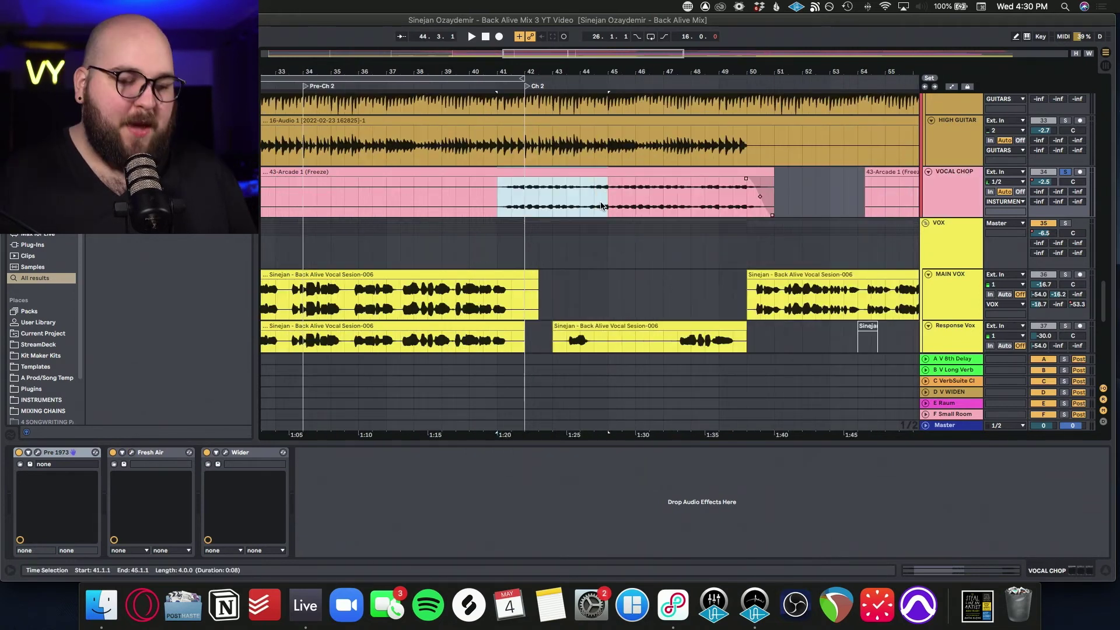
Examine the VOCAL CHOP waveform close up from 41.1.1 to 43.3.1, and return to the wider arrangement.
drag(606, 201, 562, 201)
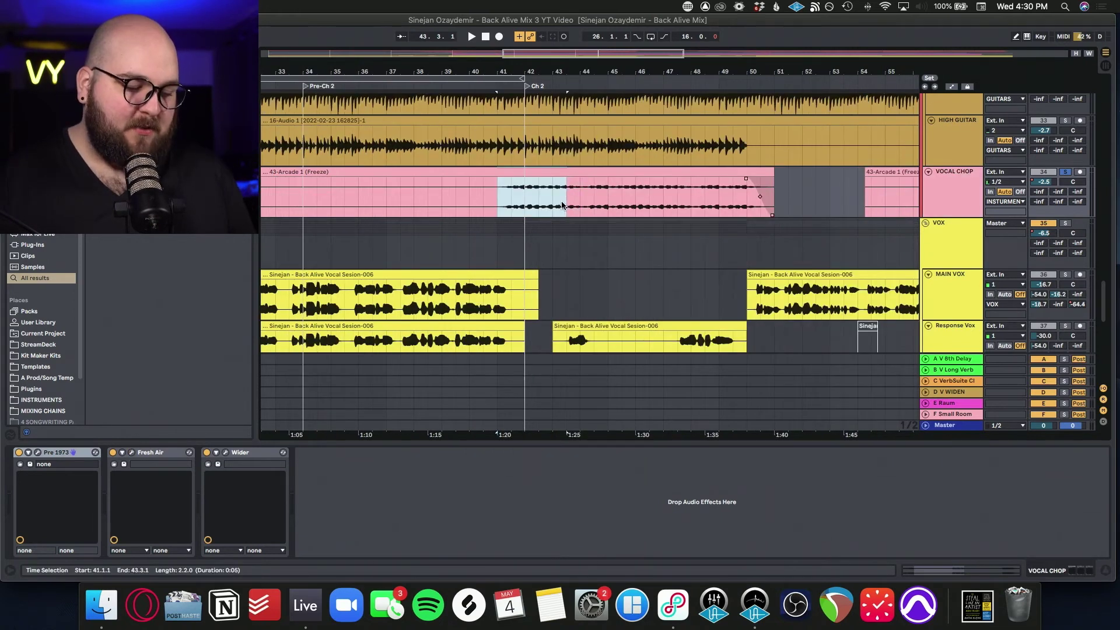
key(z)
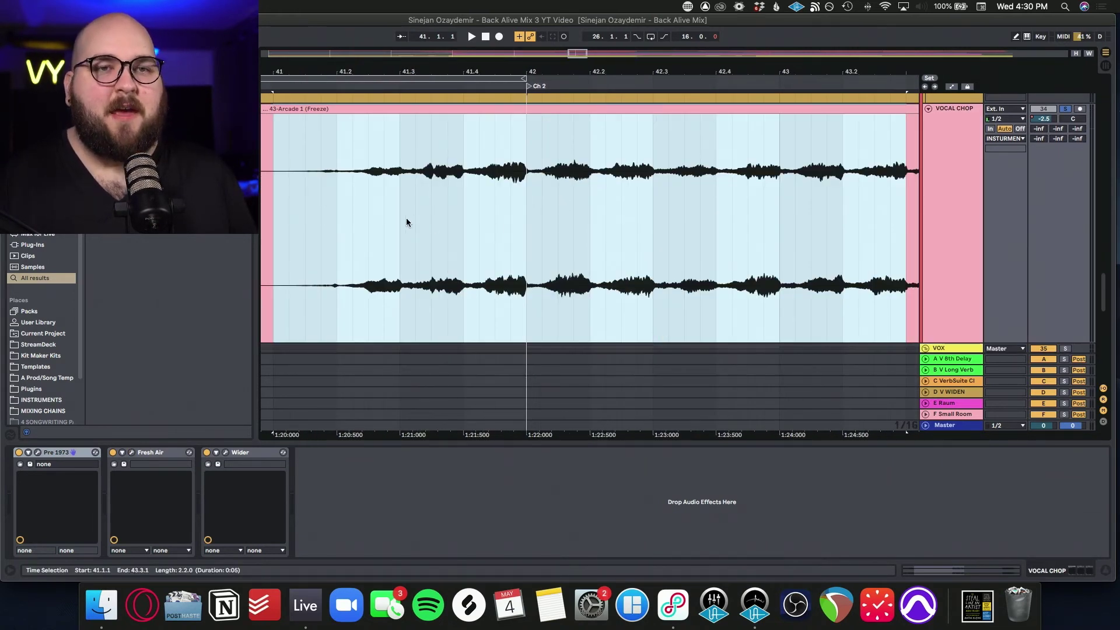
key(x)
Move the insert marker to bar 40 and play the soloed VOCAL CHOP track from there.
click(478, 194)
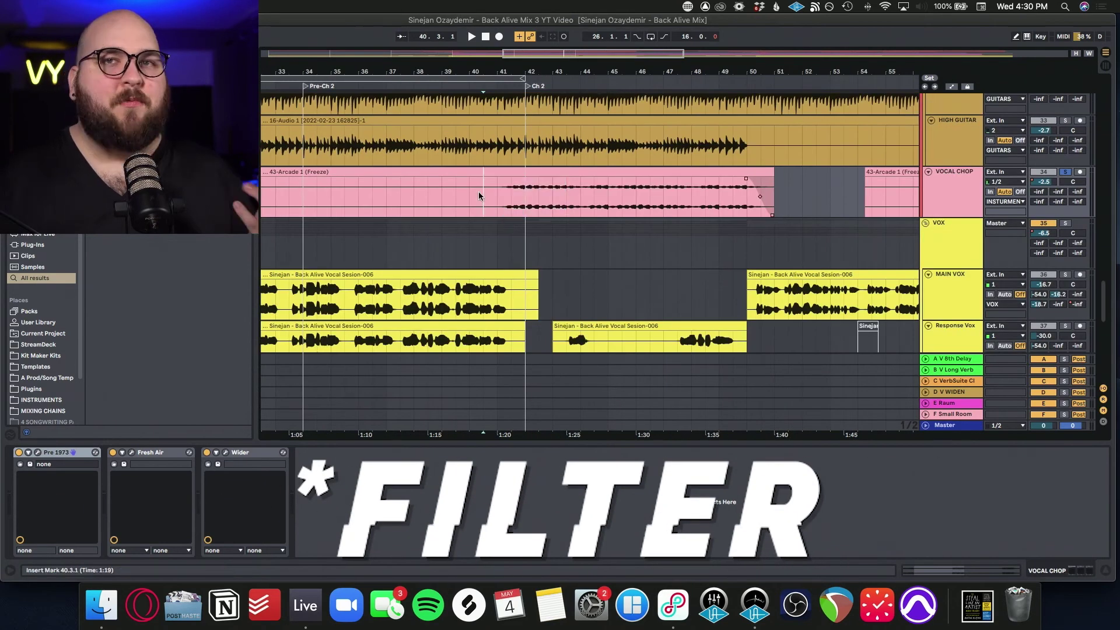
click(498, 191)
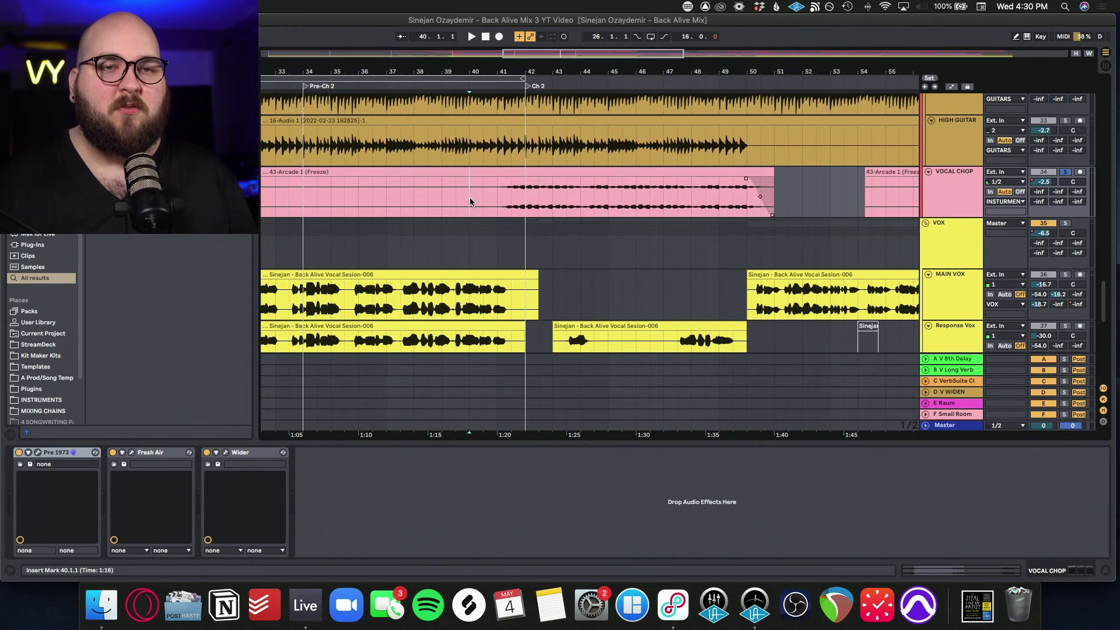
key(space)
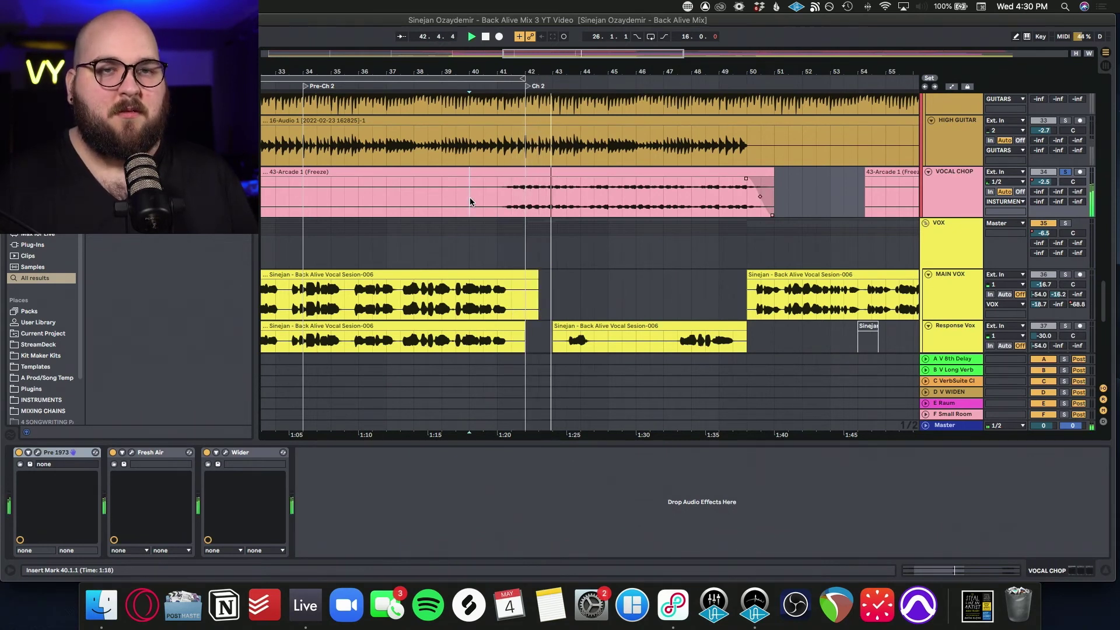
Unsolo the VOCAL CHOP track and play it within the full mix.
click(1069, 173)
key(space)
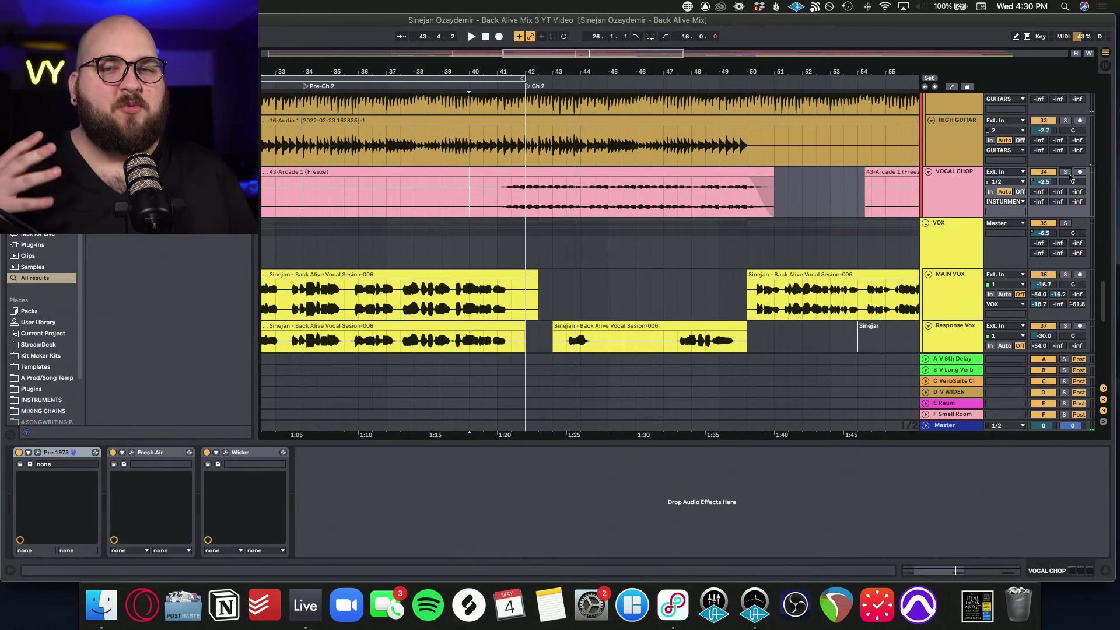
key(space)
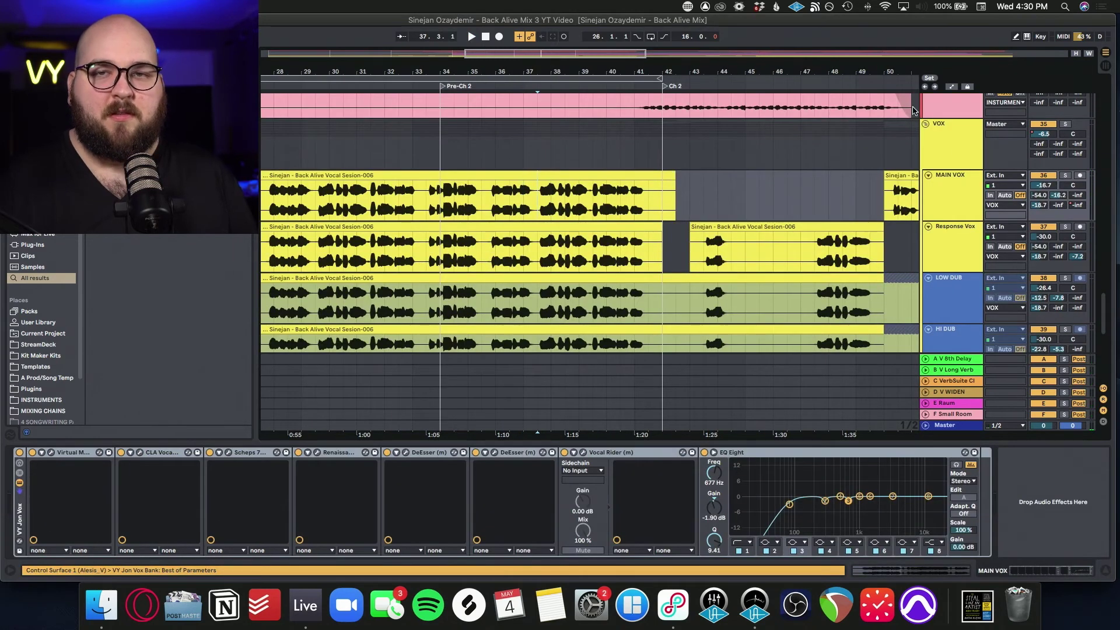
Solo the VOX group and its MAIN VOX track, and play them from the Pre-Ch 2 marker at bar 34.
click(948, 150)
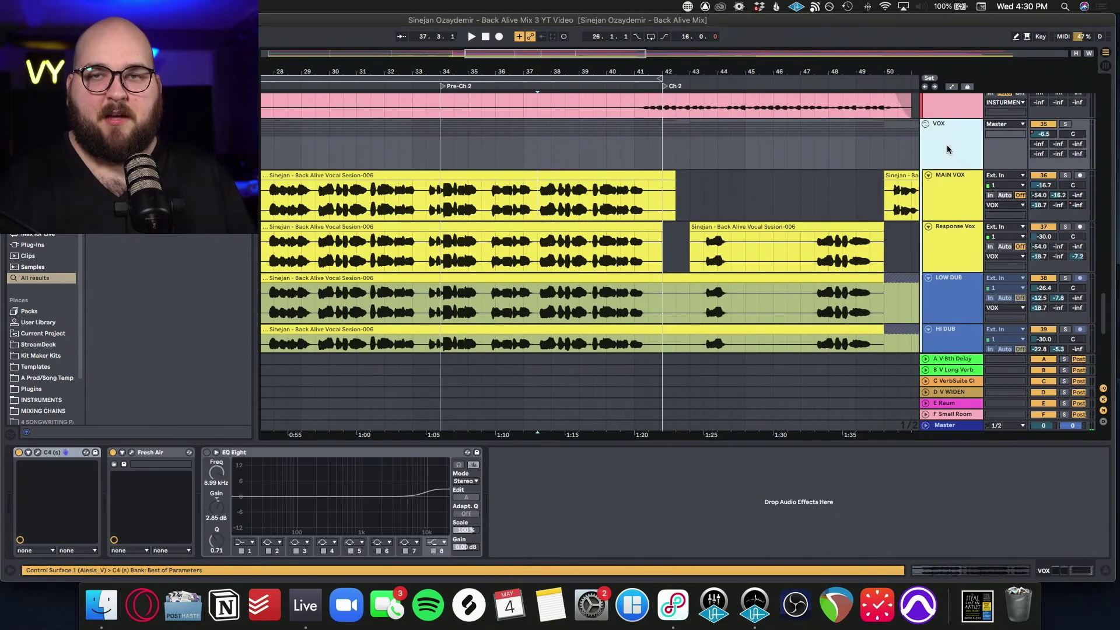
click(1072, 125)
scroll(448, 178, down, 1)
click(447, 178)
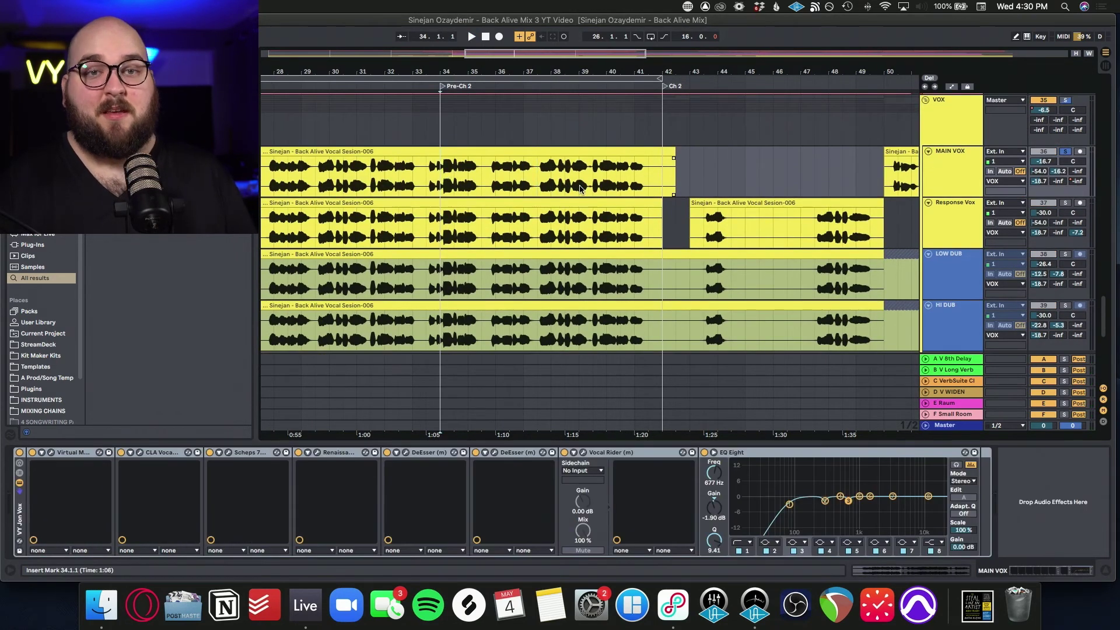
scroll(580, 187, right, 3)
key(space)
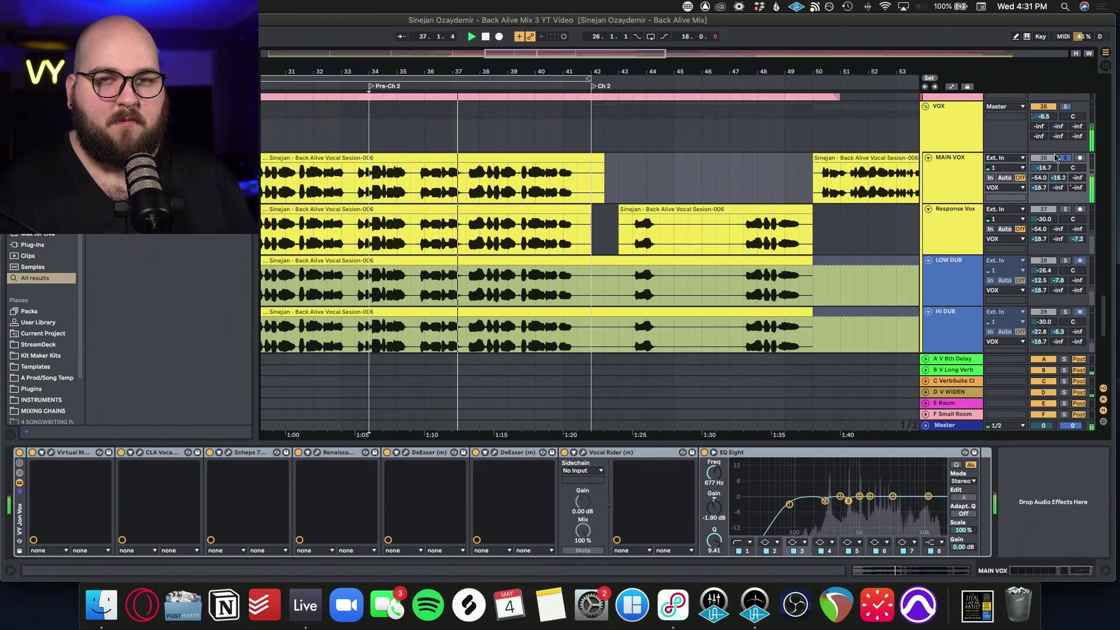
key(space)
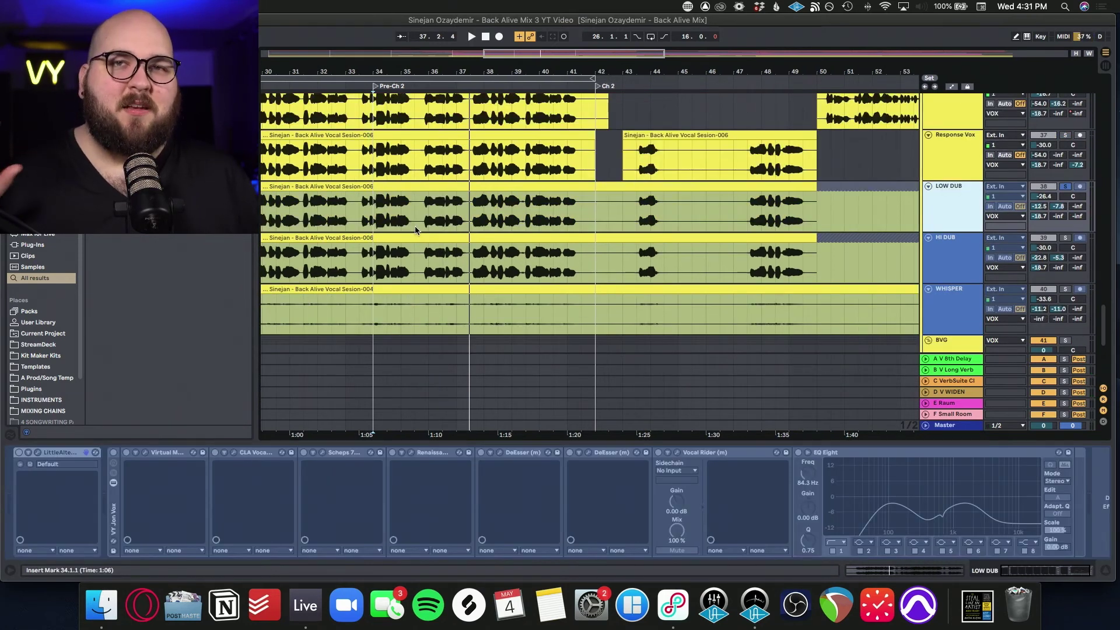
Place the insert marker at 33.3.1 and play the soloed LOW DUB track from there.
click(360, 220)
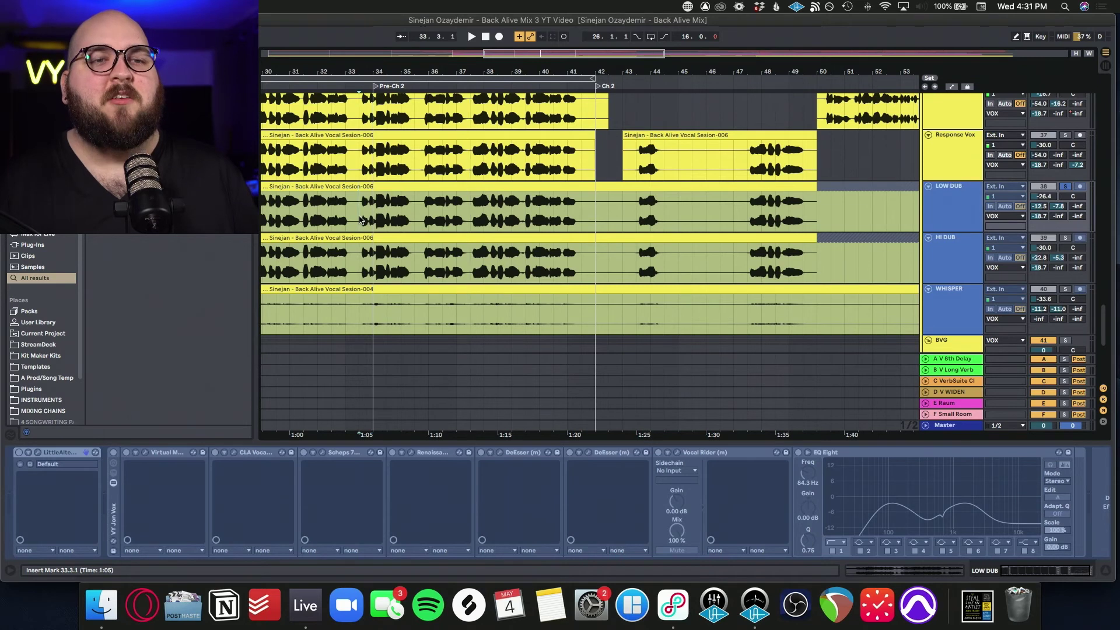
key(plus)
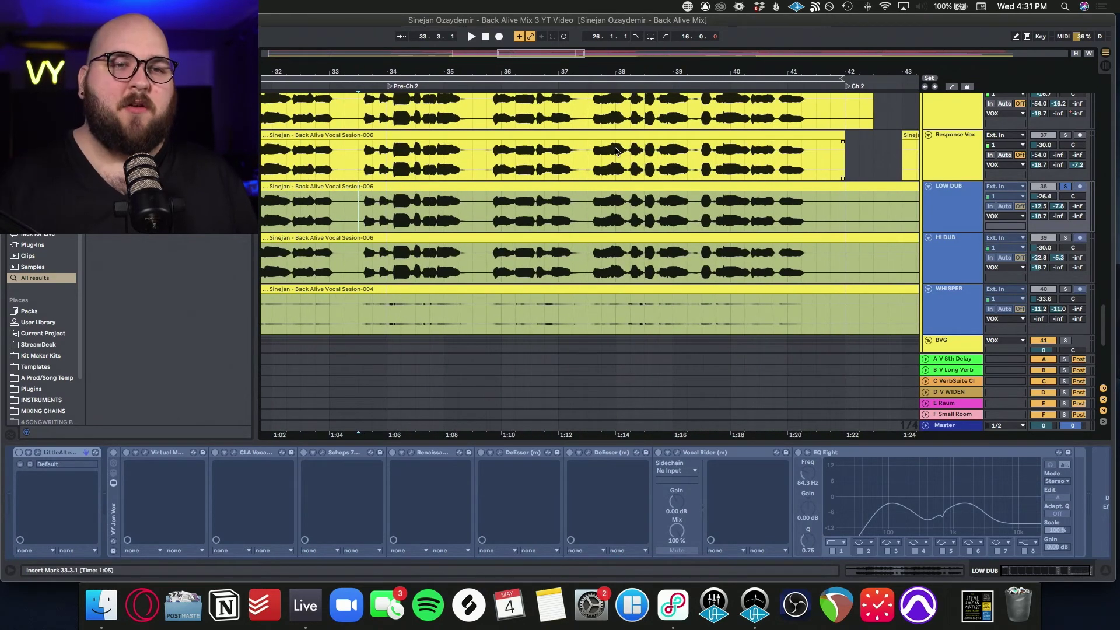
key(space)
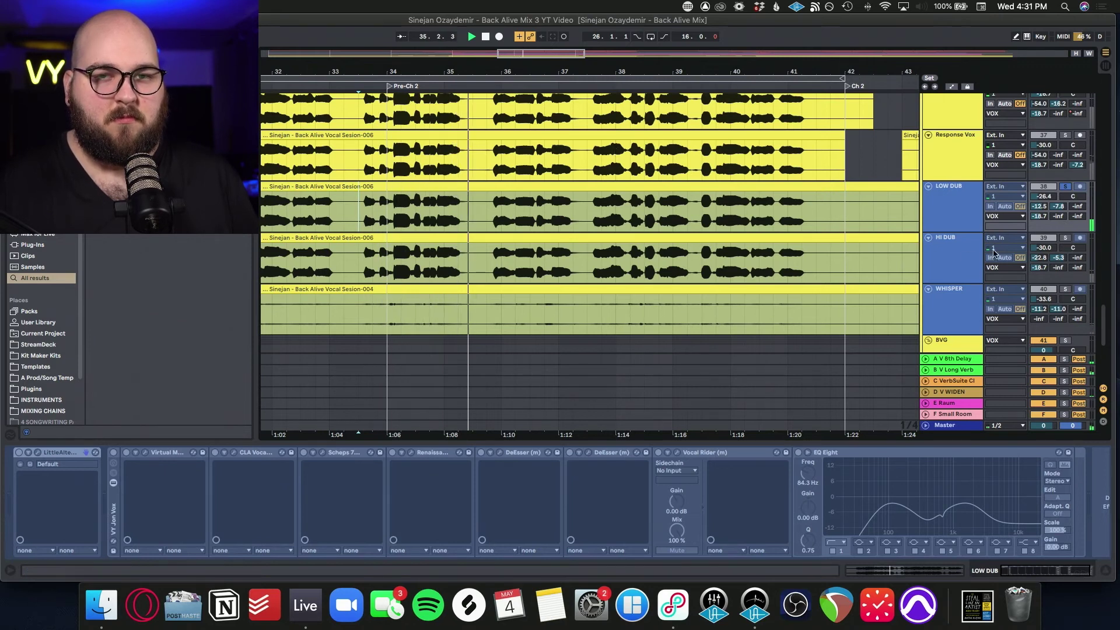
Stop playback, select the HI DUB track and solo it in place of LOW DUB.
click(962, 255)
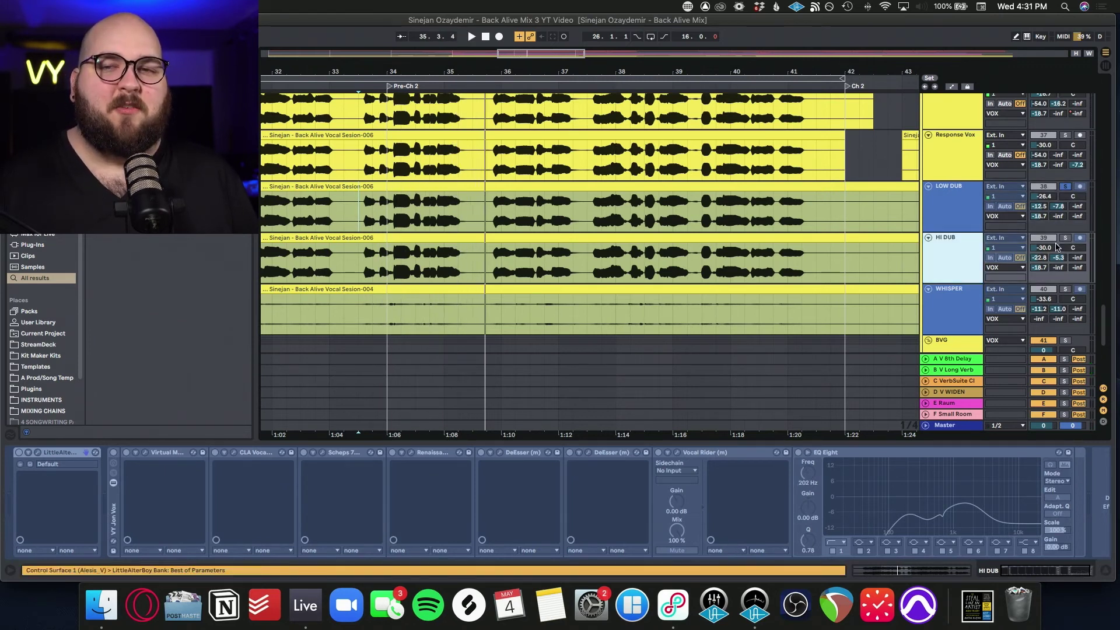
click(1065, 238)
click(965, 261)
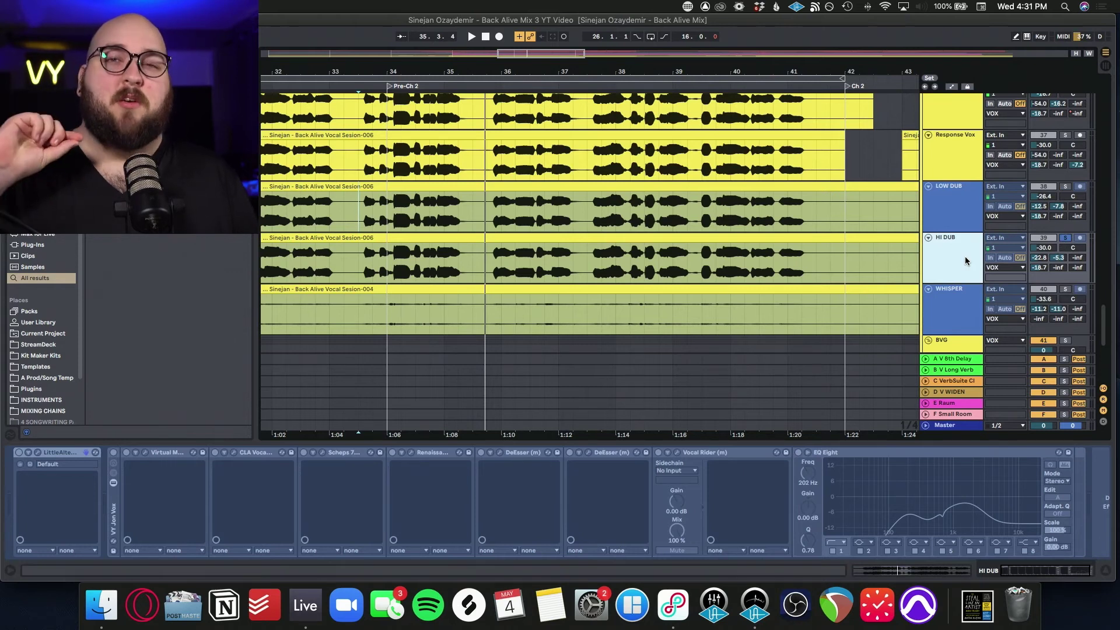
Play the soloed HI DUB track, and solo MAIN VOX together with LOW DUB and HI DUB to play all three.
key(space)
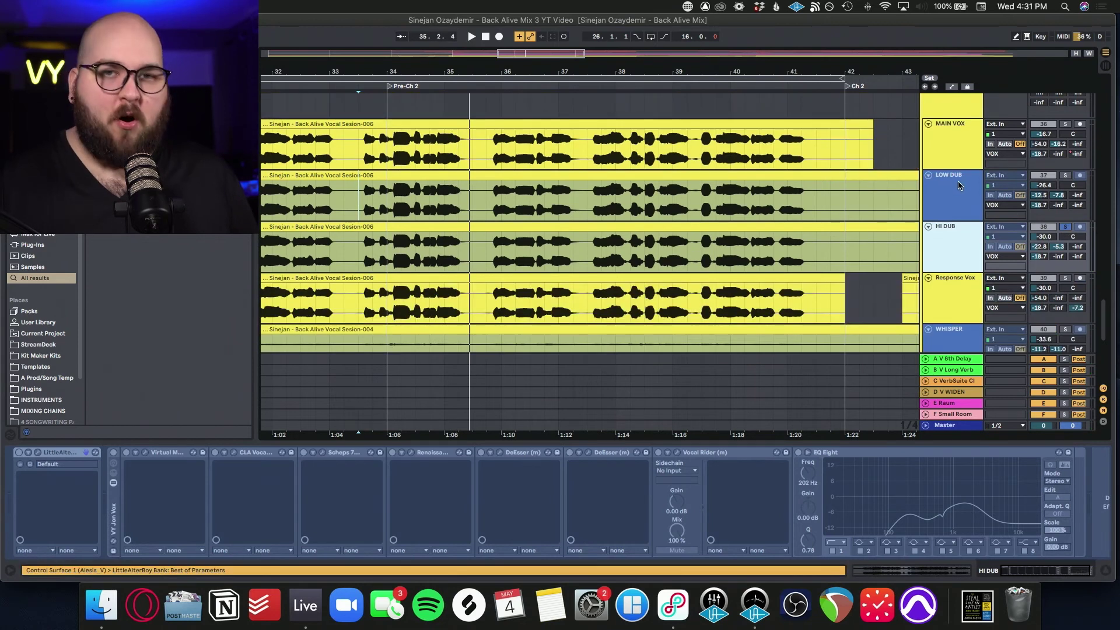
shift+click(952, 161)
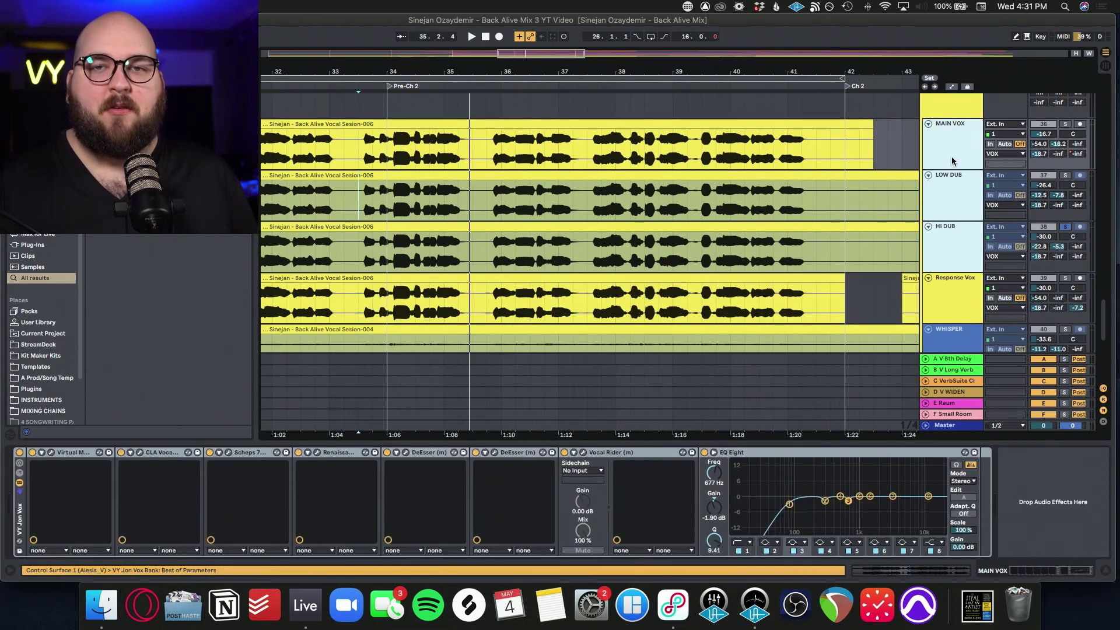
click(1067, 125)
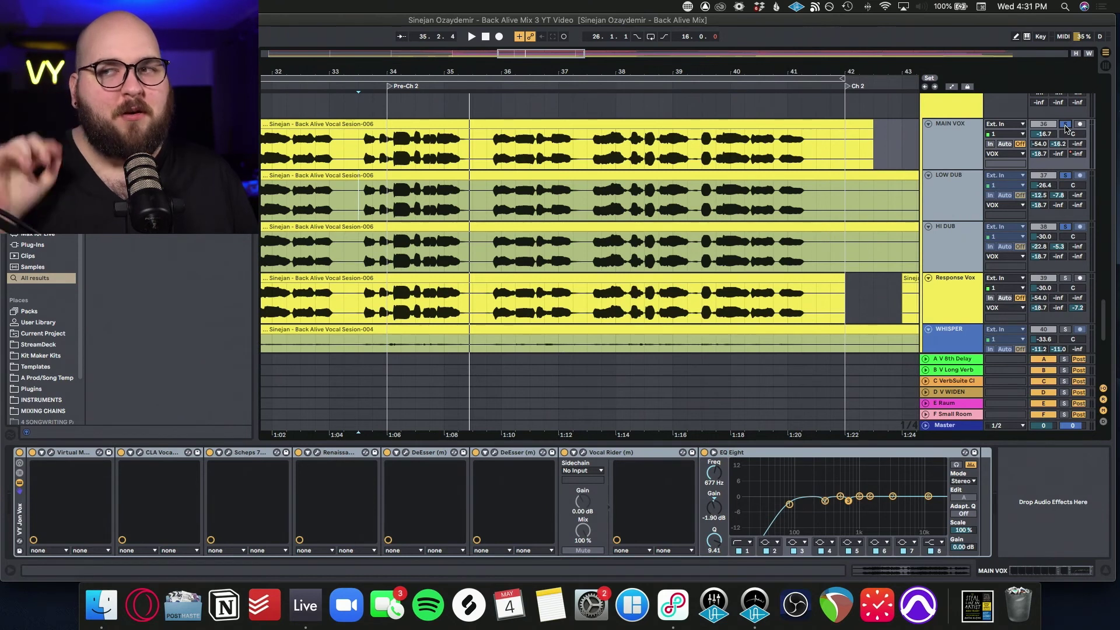
key(space)
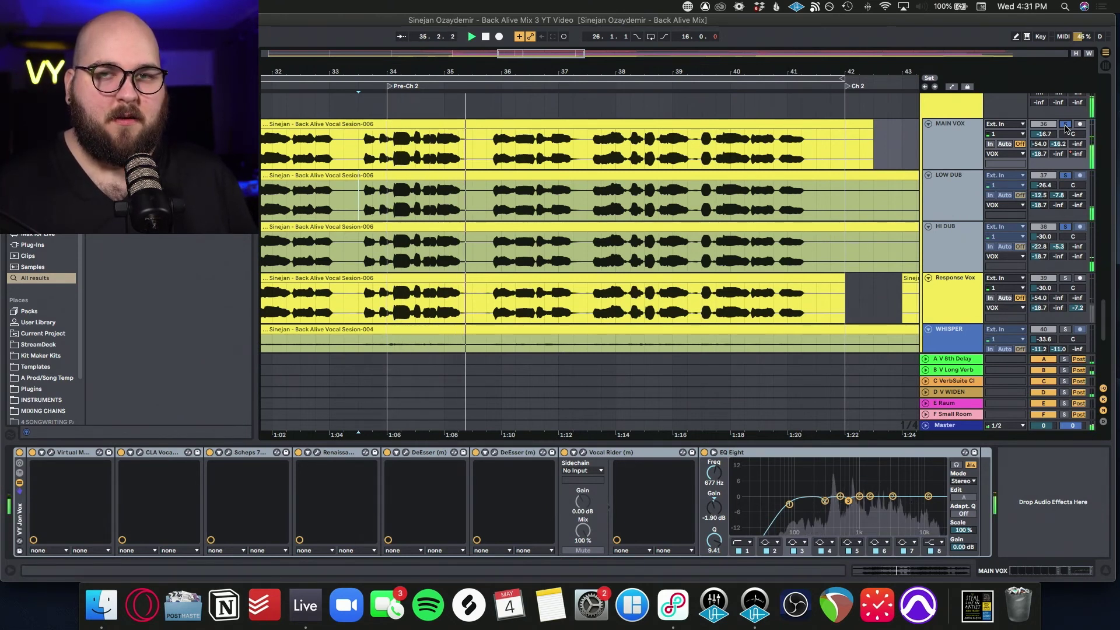
key(space)
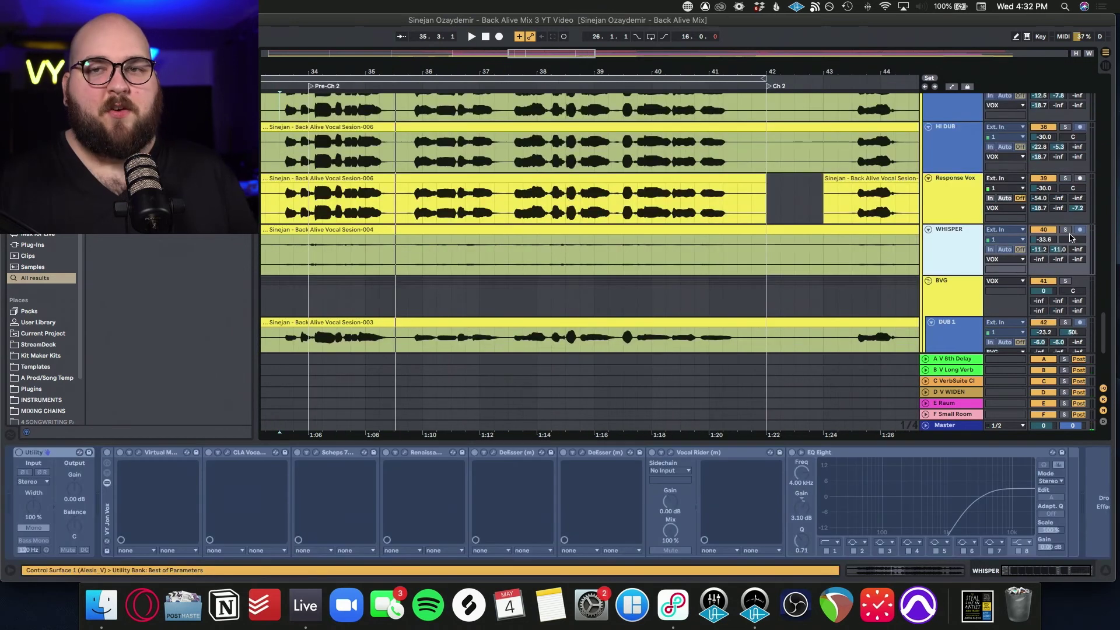
Solo the WHISPER track in place of the other vocals and play it.
click(1067, 231)
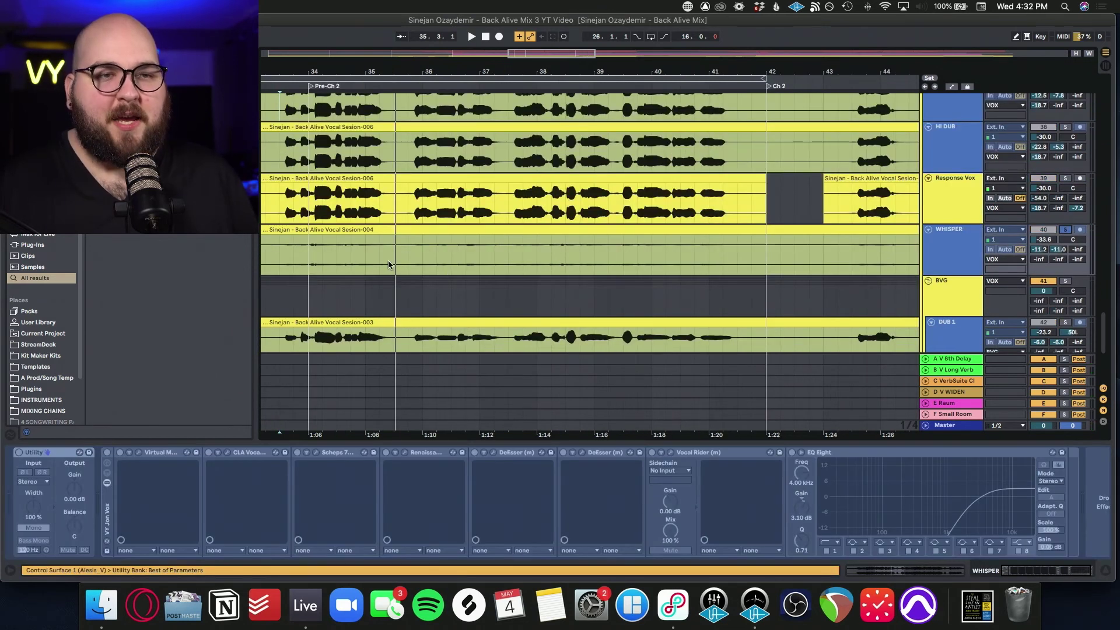
key(space)
drag(1042, 239, 1043, 213)
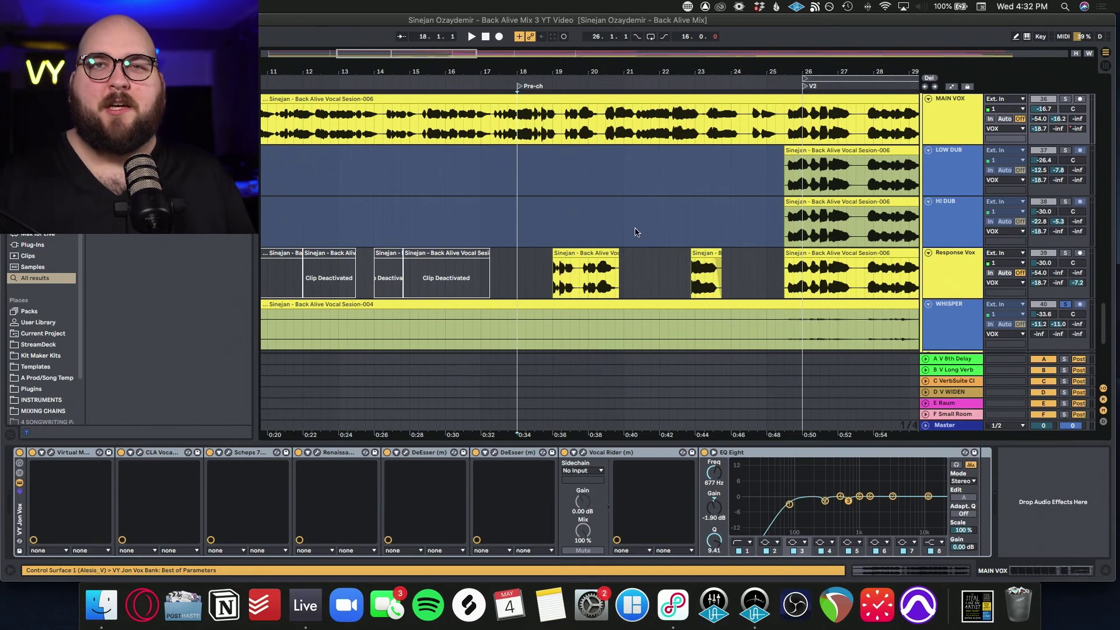
Select the Response Vox track and examine its effect chain and its clips around the Pre-ch marker.
click(593, 260)
scroll(663, 209, up, 3)
scroll(663, 209, left, 2)
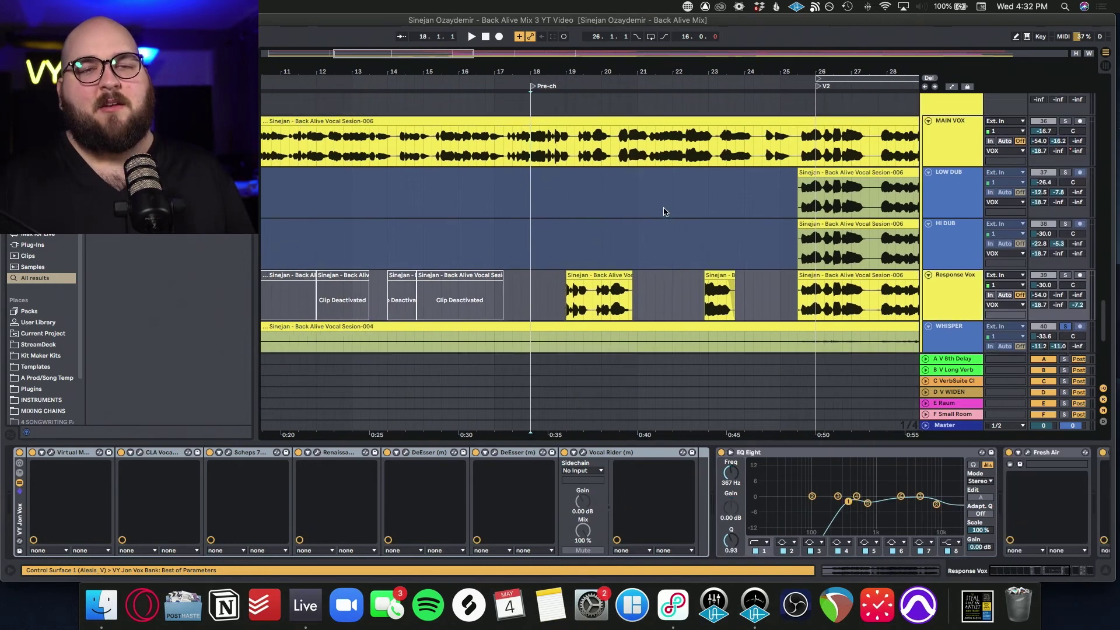
scroll(665, 210, up, 2)
click(939, 315)
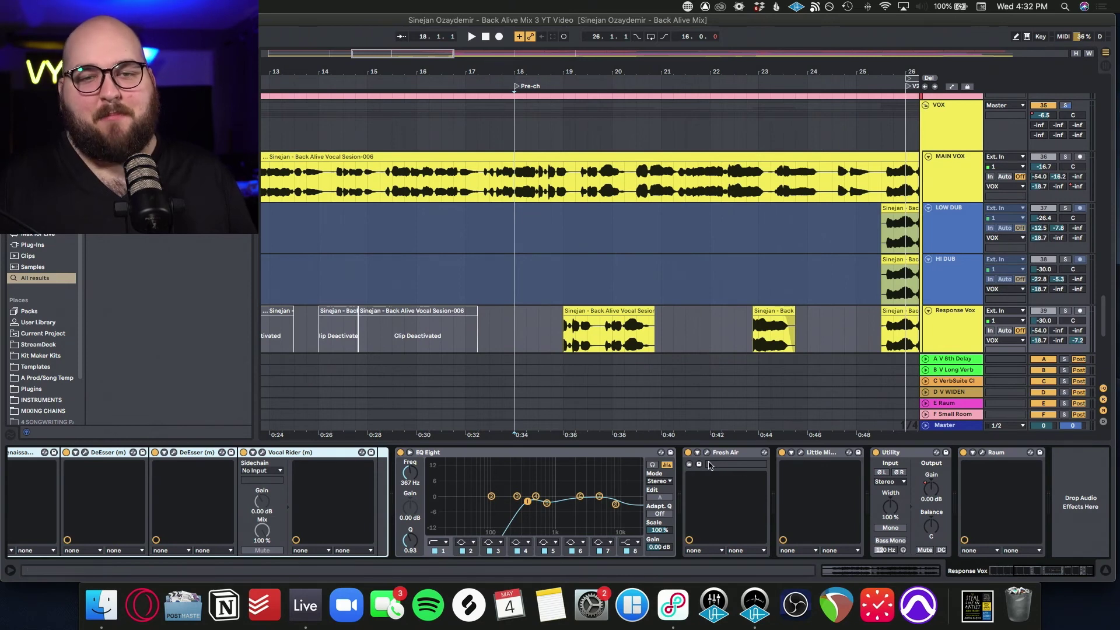
Unsolo WHISPER and play MAIN VOX with the Response Vox clips from the Pre-ch marker at 18.1.1.
click(508, 193)
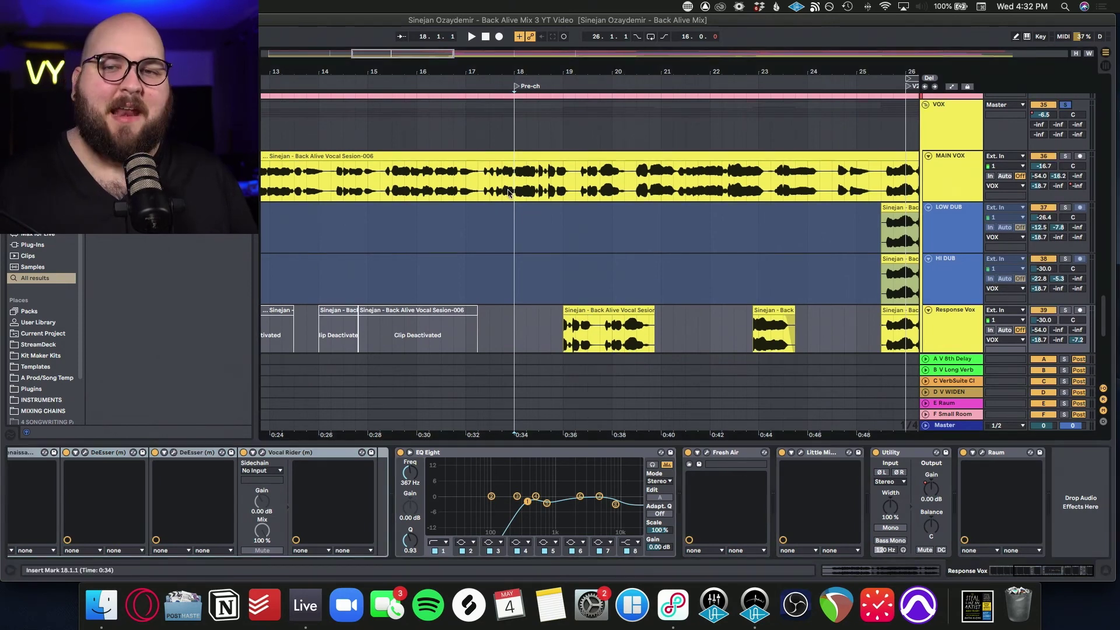
click(509, 193)
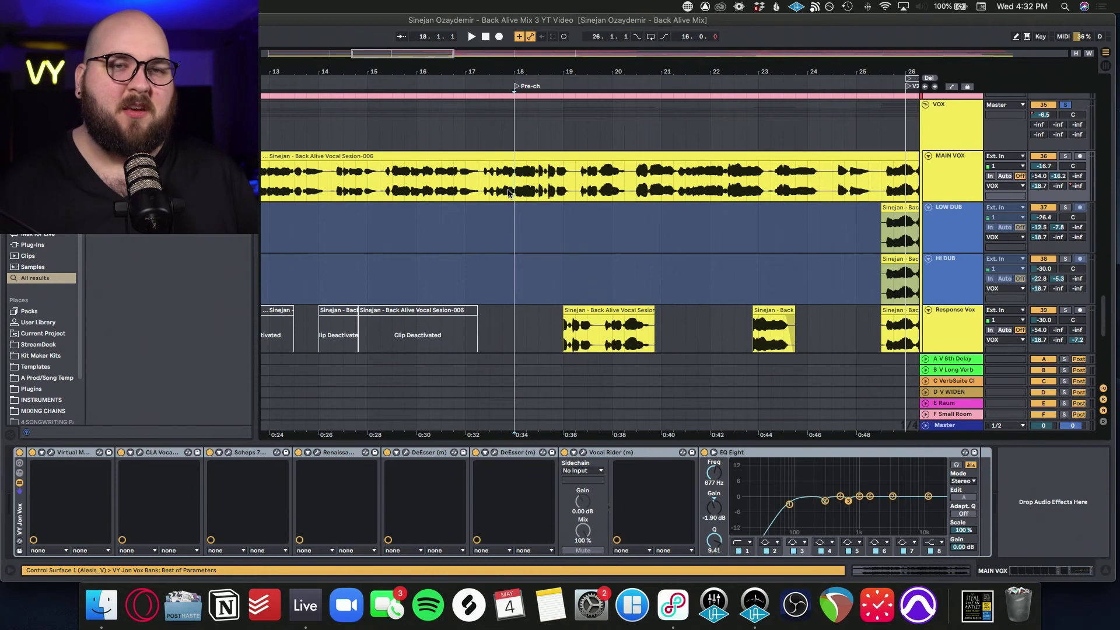
key(space)
scroll(509, 193, down, 2)
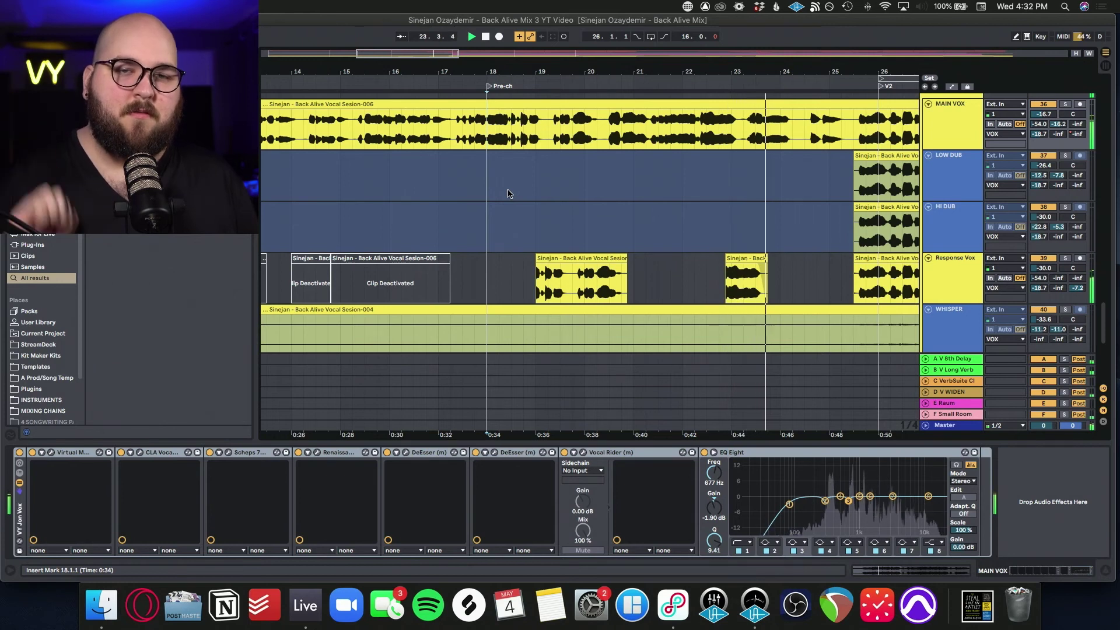
key(space)
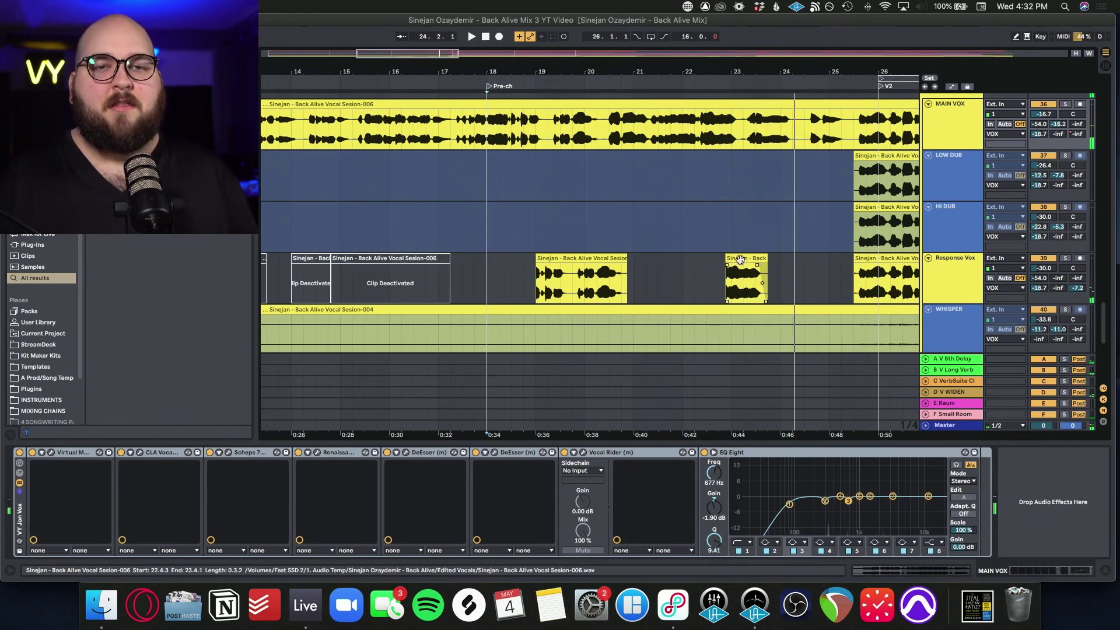
Compare the two short Response Vox clips after Pre-ch with the matching MAIN VOX phrases by selecting them.
click(740, 258)
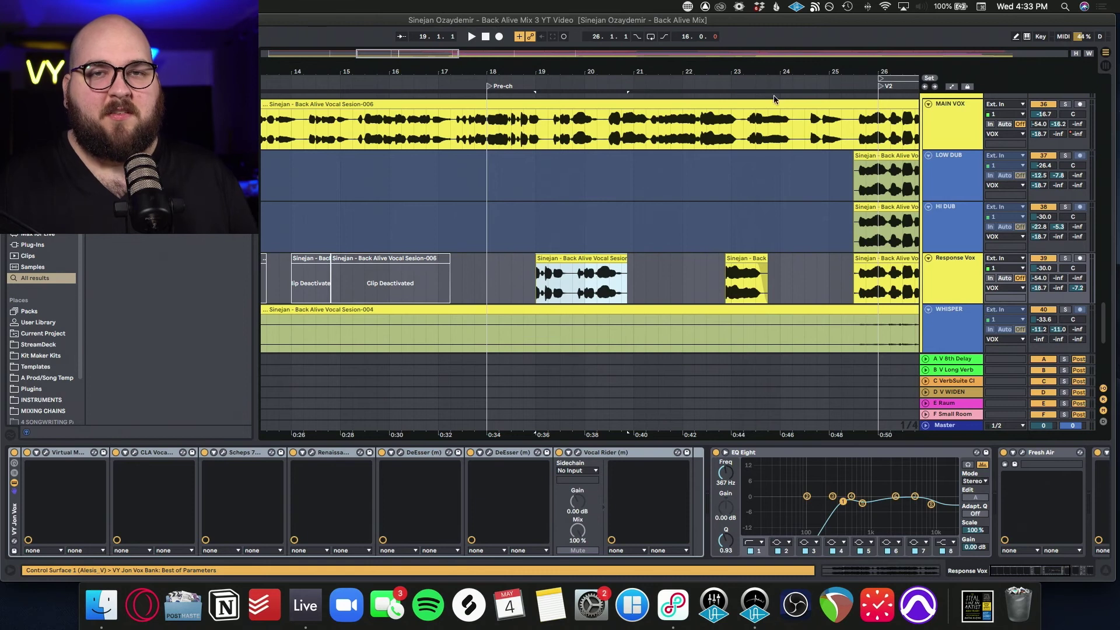
click(758, 132)
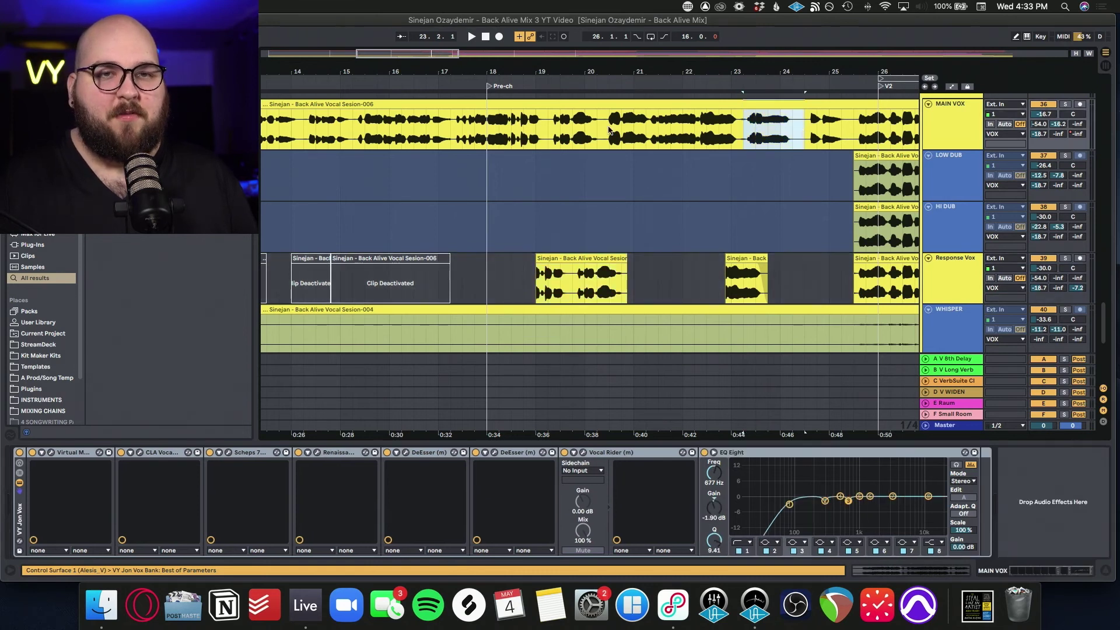
click(525, 204)
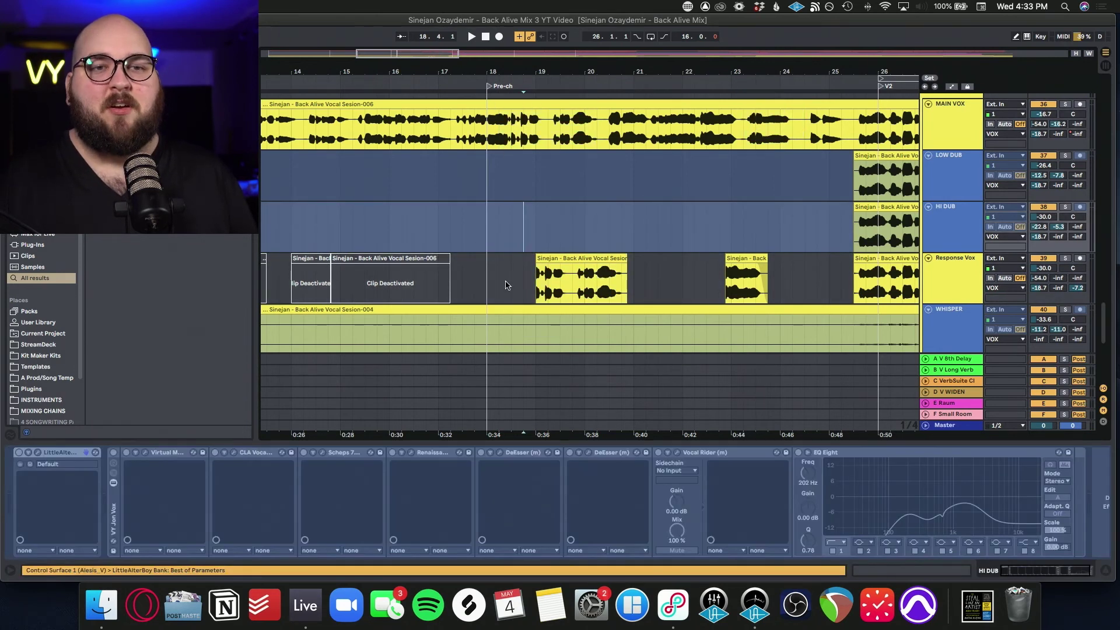
click(511, 283)
click(549, 275)
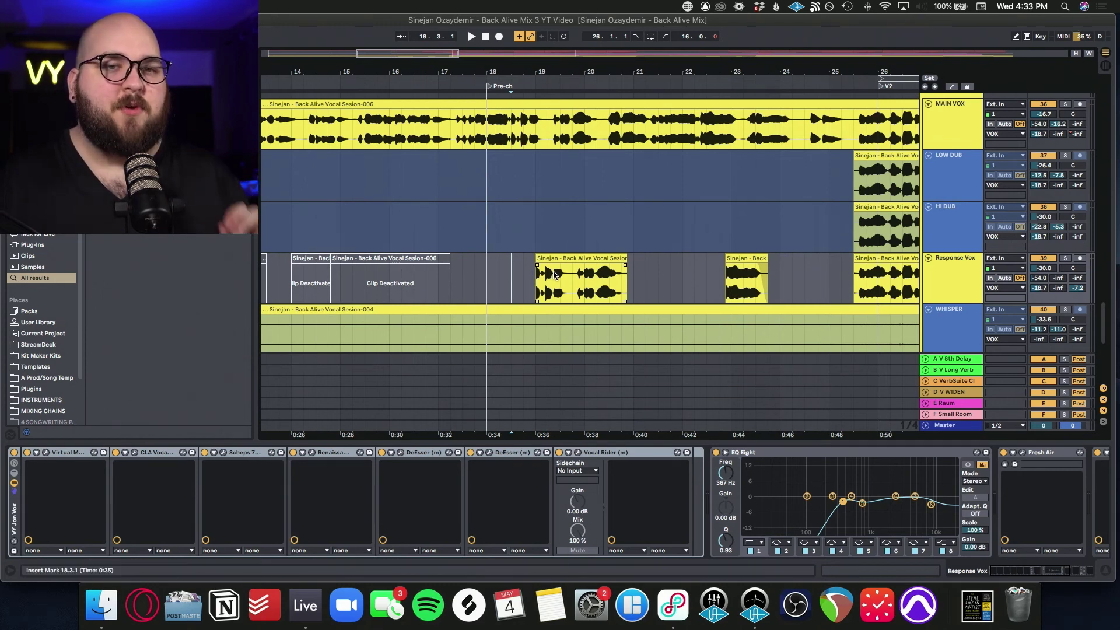
drag(554, 275, 514, 284)
Place the insert marker back at 18.1.1 on MAIN VOX and replay the vocals through both Response Vox clips.
click(1020, 127)
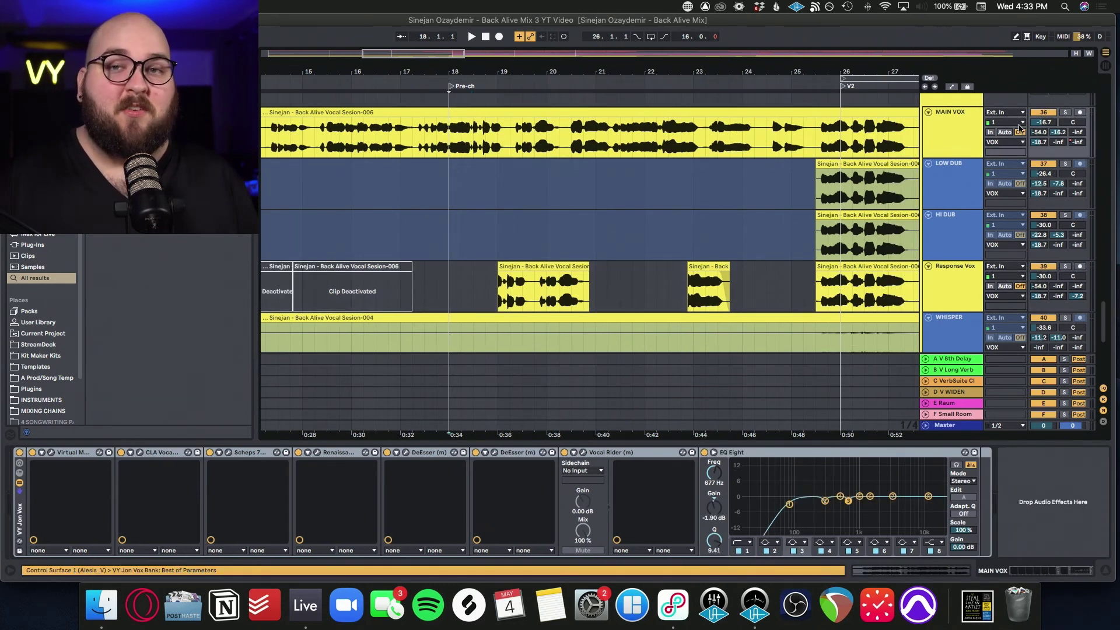
scroll(1020, 127, up, 2)
scroll(757, 251, down, 3)
scroll(757, 250, left, 2)
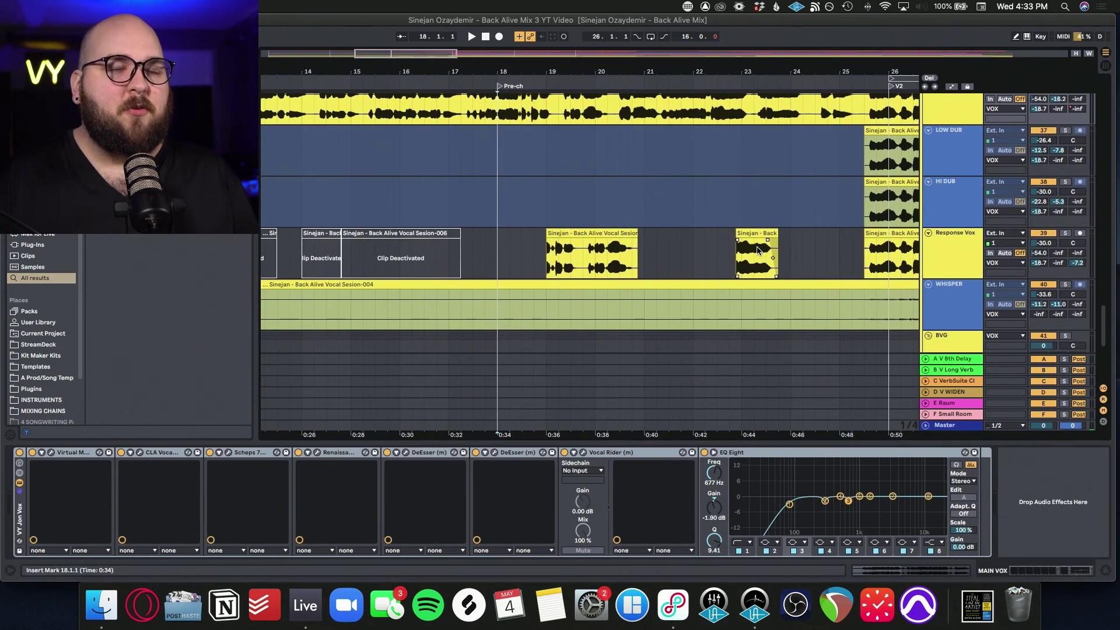
key(space)
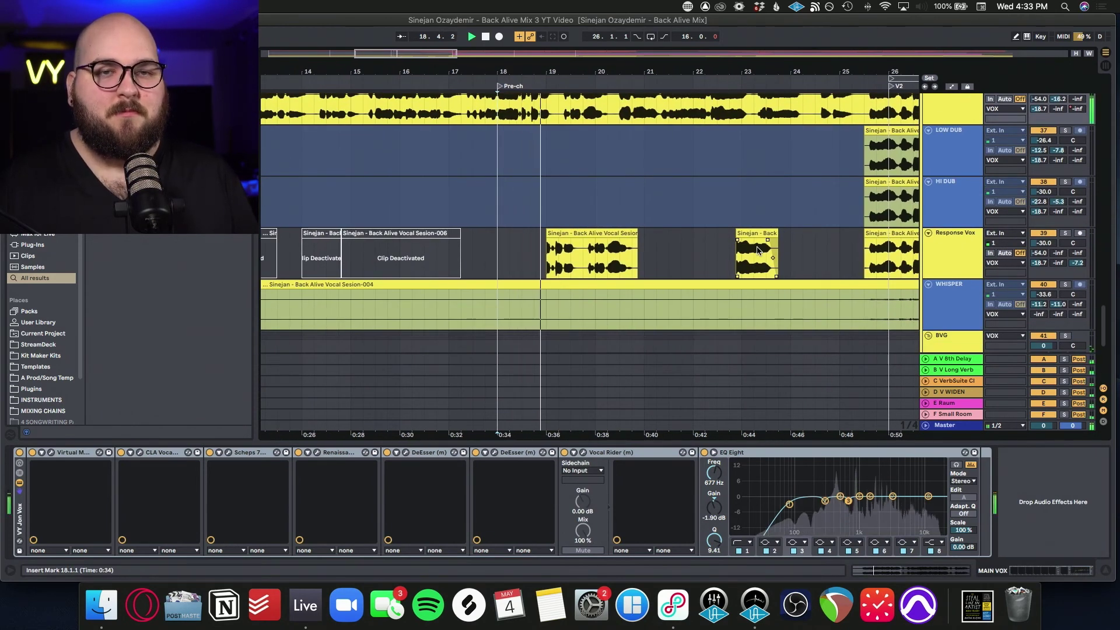
scroll(566, 284, right, 3)
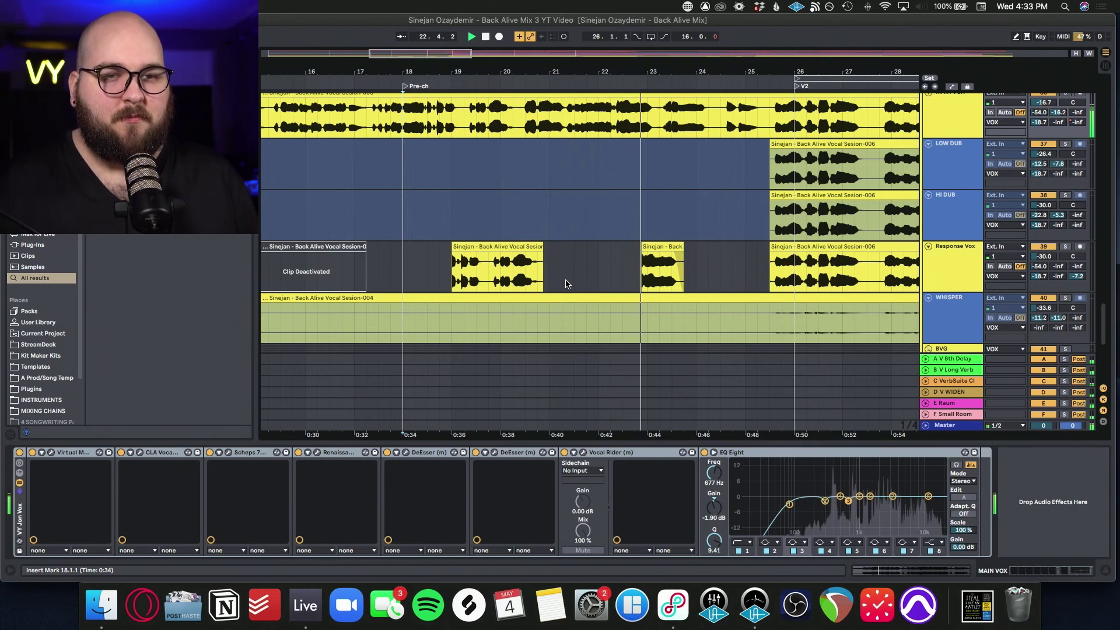
scroll(700, 298, up, 2)
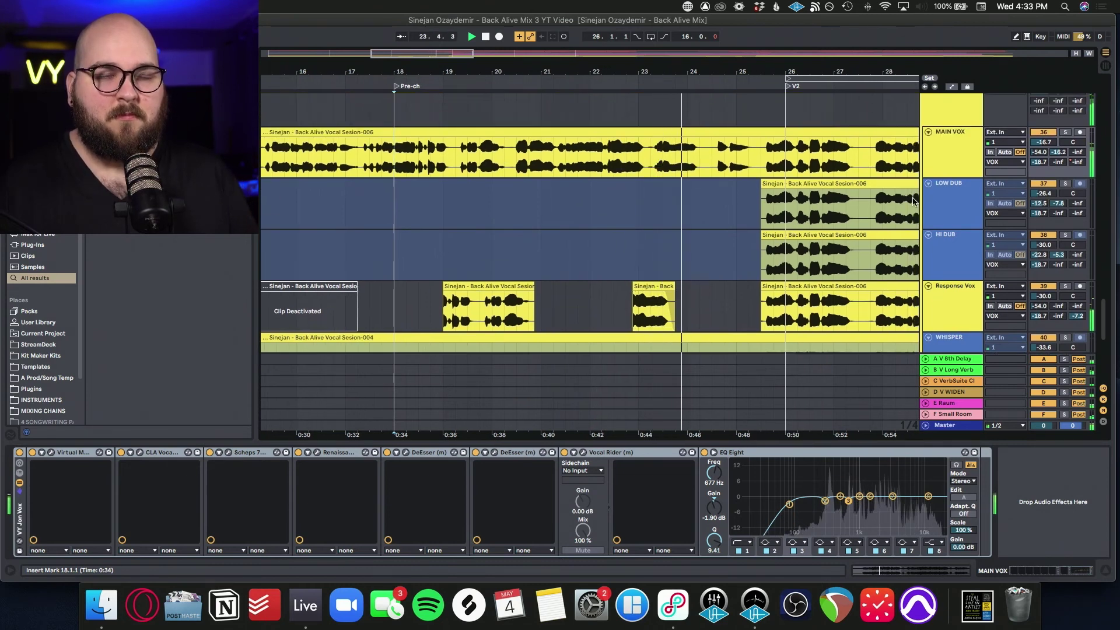
scroll(742, 304, down, 8)
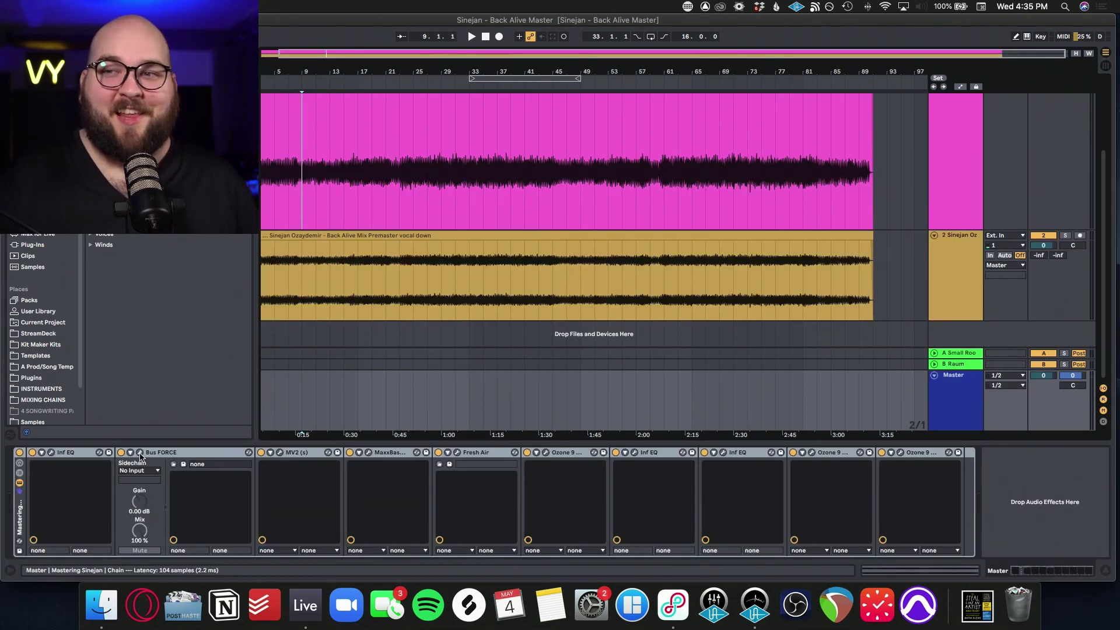
Open the Bus FORCE plug-in on the Master track of the Back Alive Master set and move its window clear.
click(140, 454)
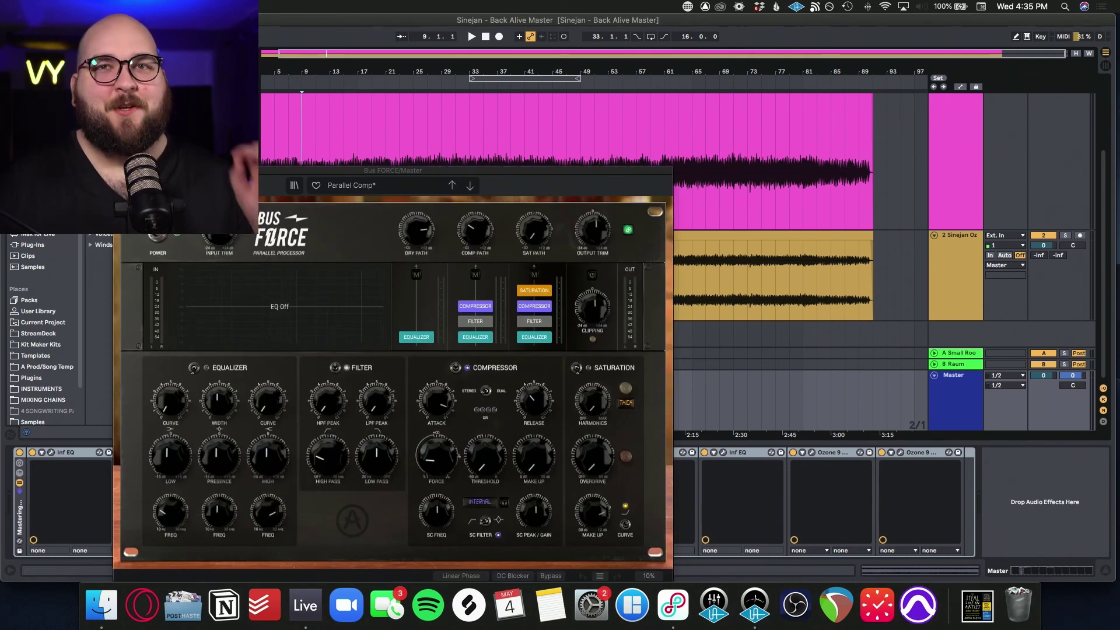
drag(218, 171, 327, 99)
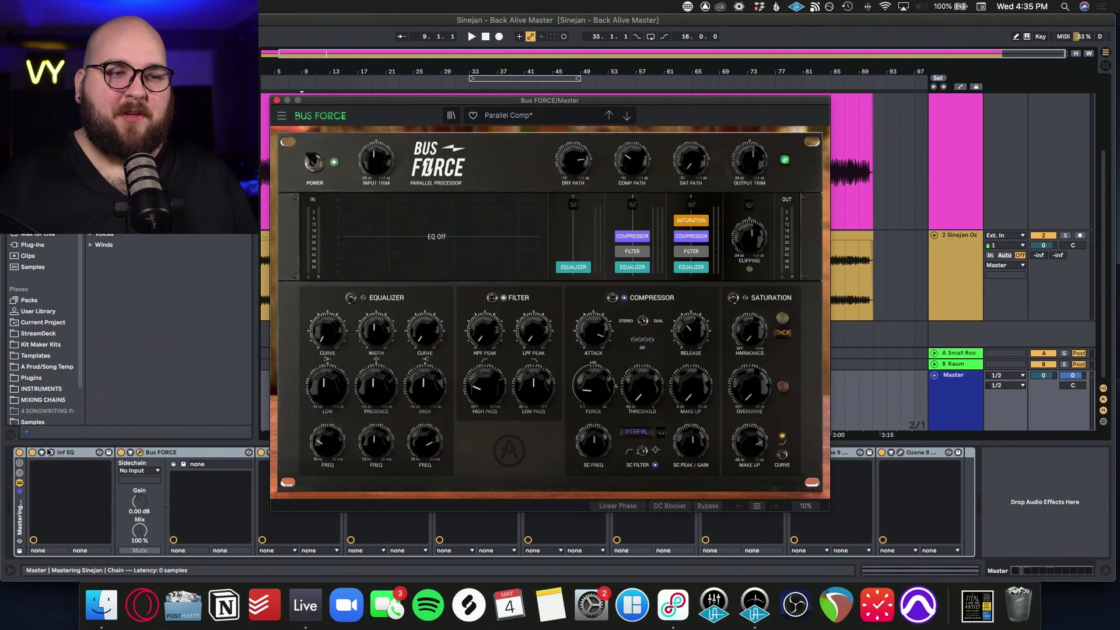
click(50, 452)
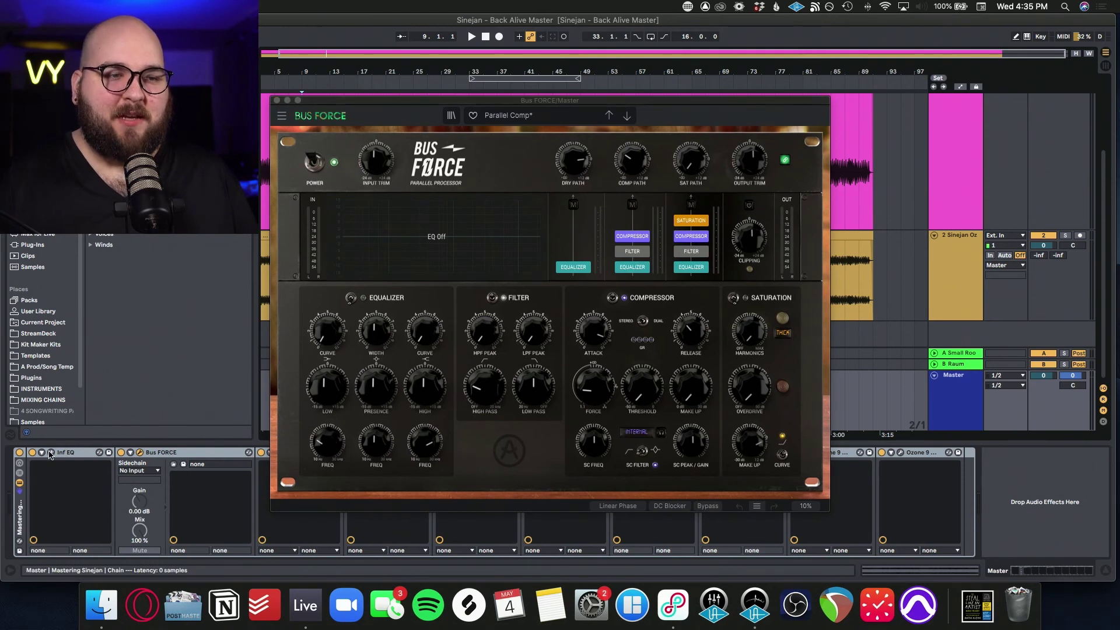
click(116, 187)
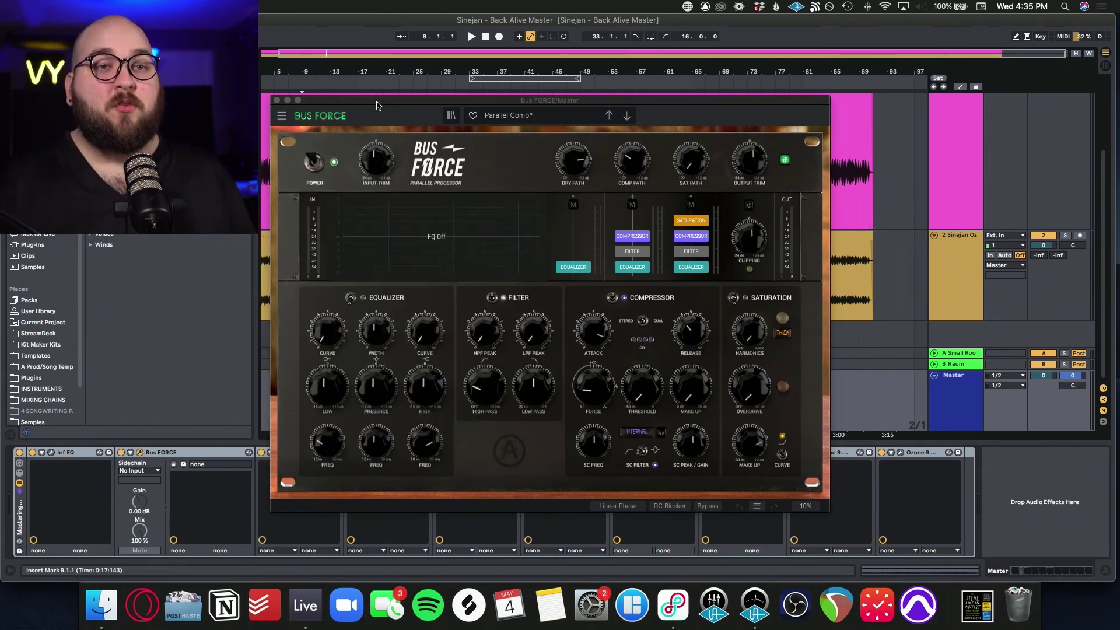
mouse_move(376, 106)
mouse_down()
mouse_move(397, 71)
mouse_move(379, 94)
mouse_up()
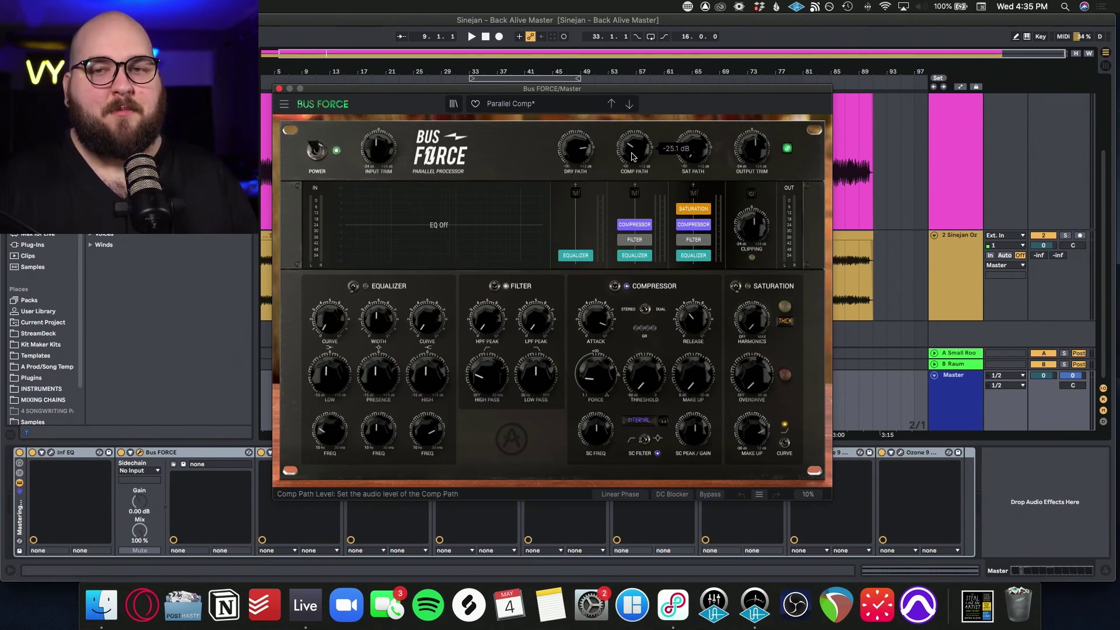
Play the master from 9.1.1 and compare the sound with Bus FORCE bypassed and powered back on.
key(space)
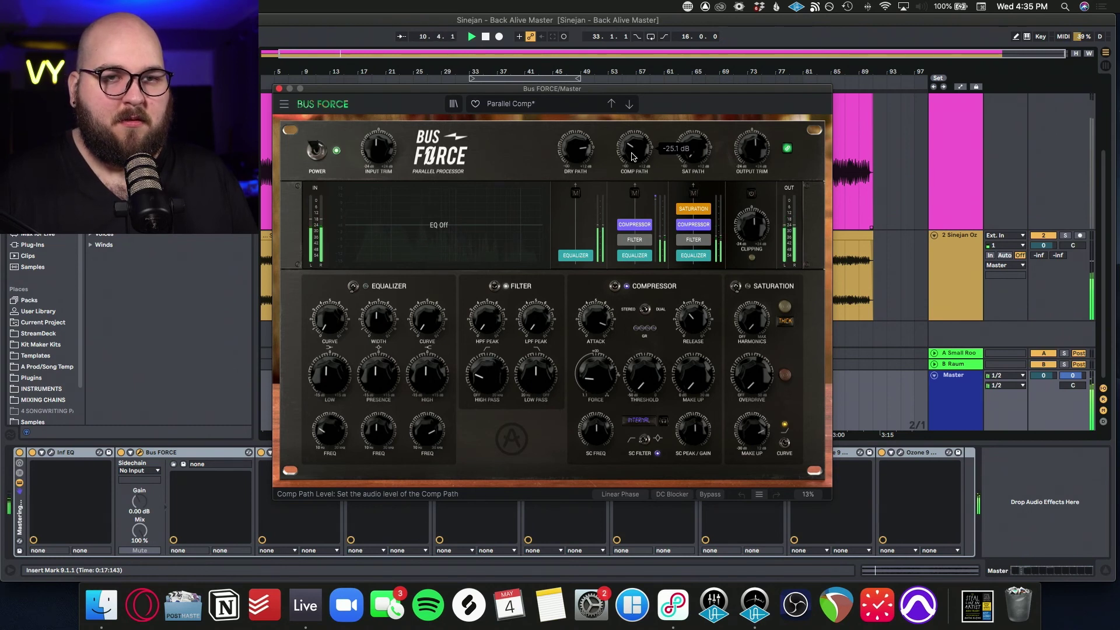
click(317, 152)
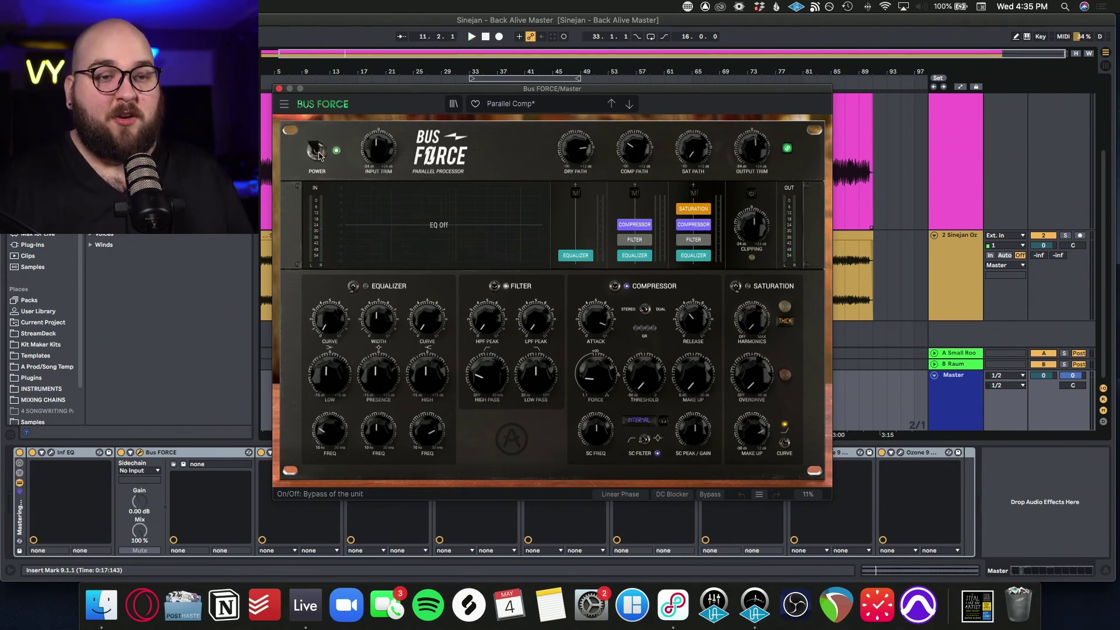
key(space)
click(318, 153)
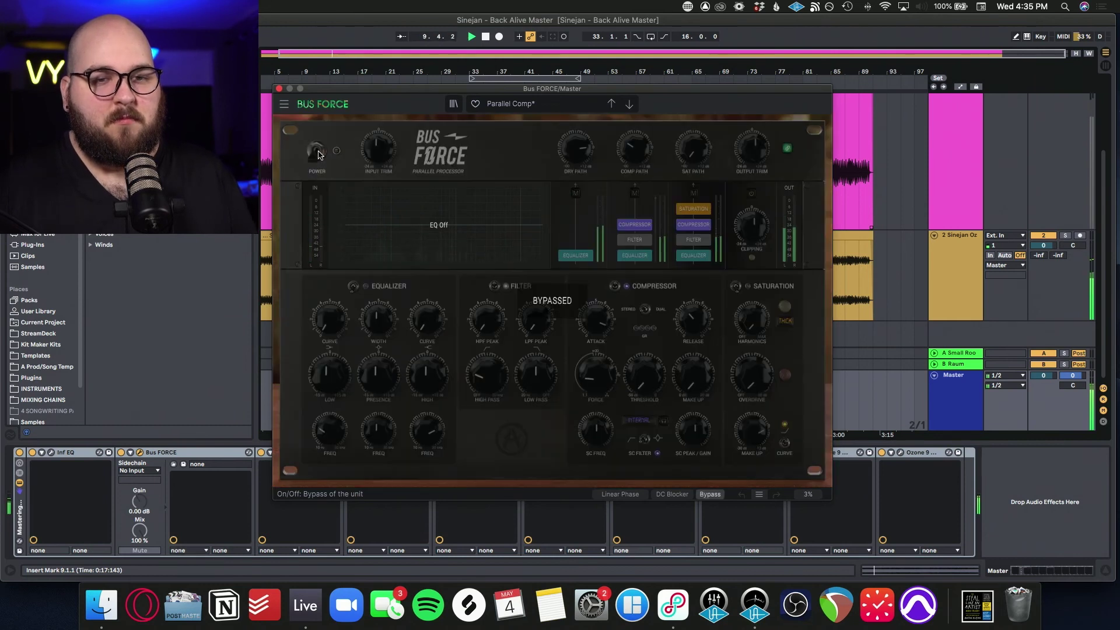
click(316, 152)
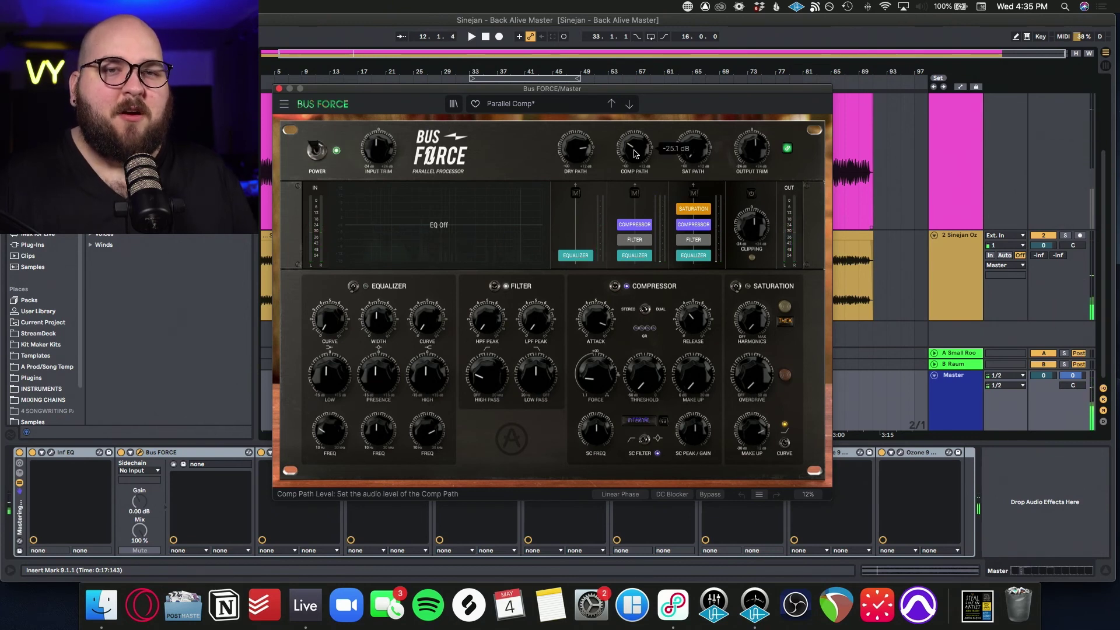
Play the master while varying Bus FORCE's Comp Path level, return it to -25.1 dB, and close the plug-in window.
key(space)
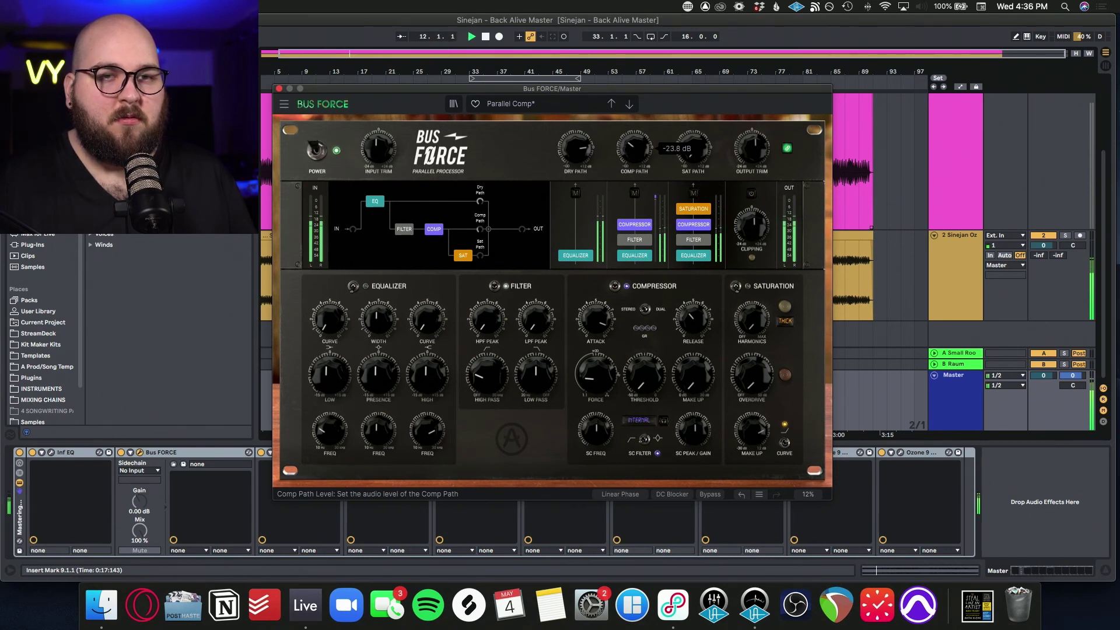
key(space)
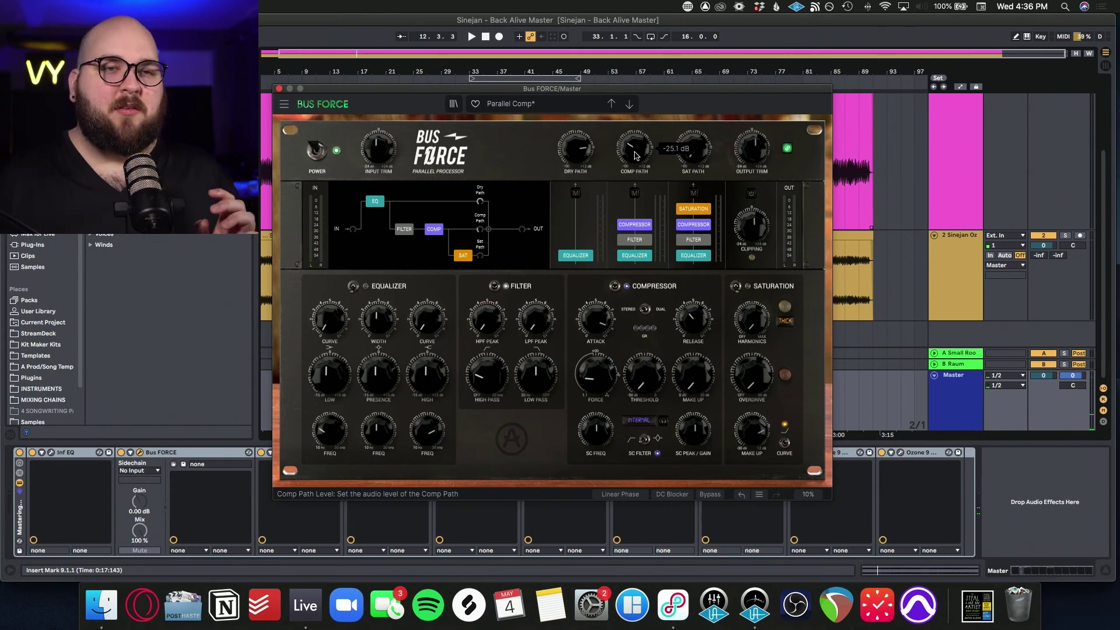
click(140, 453)
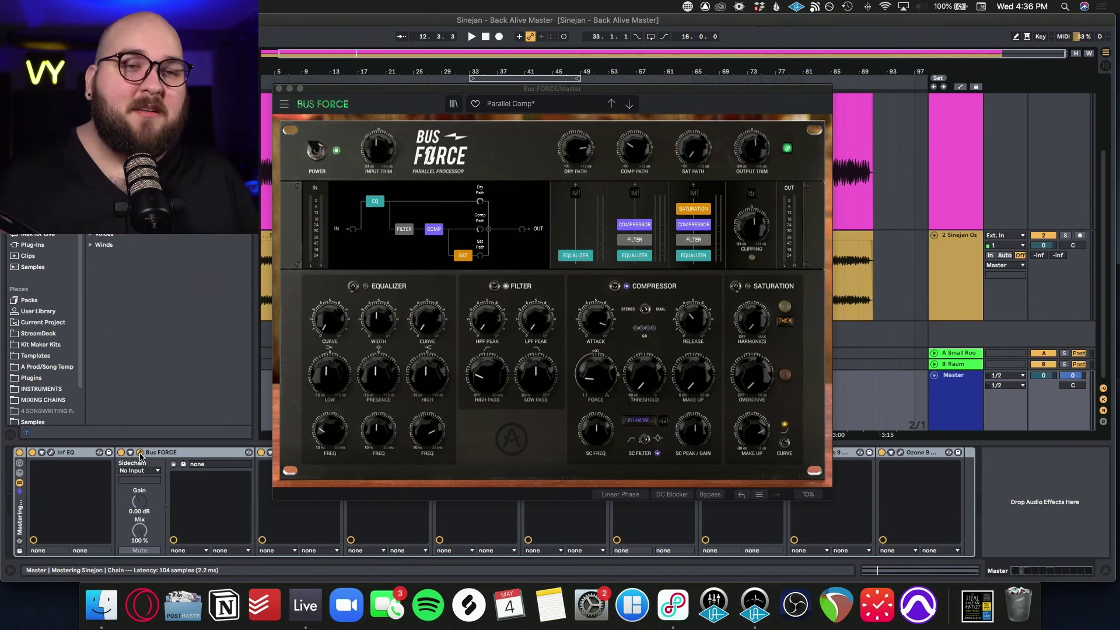
click(140, 453)
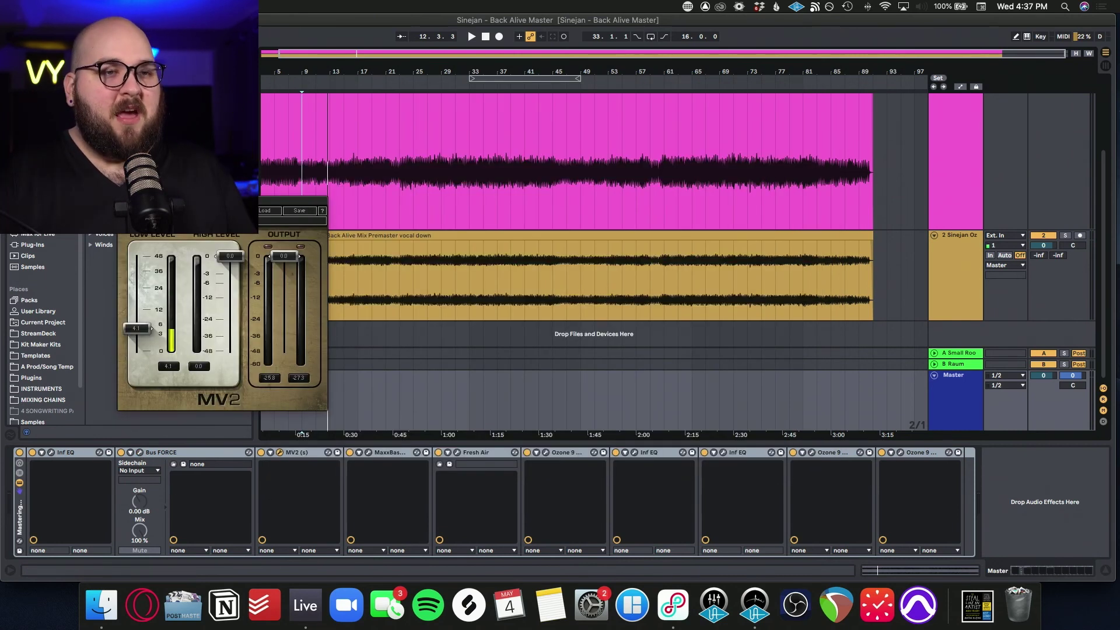
Hide the open plug-in windows and the browser to leave more room for the arrangement.
key(super+alt+p)
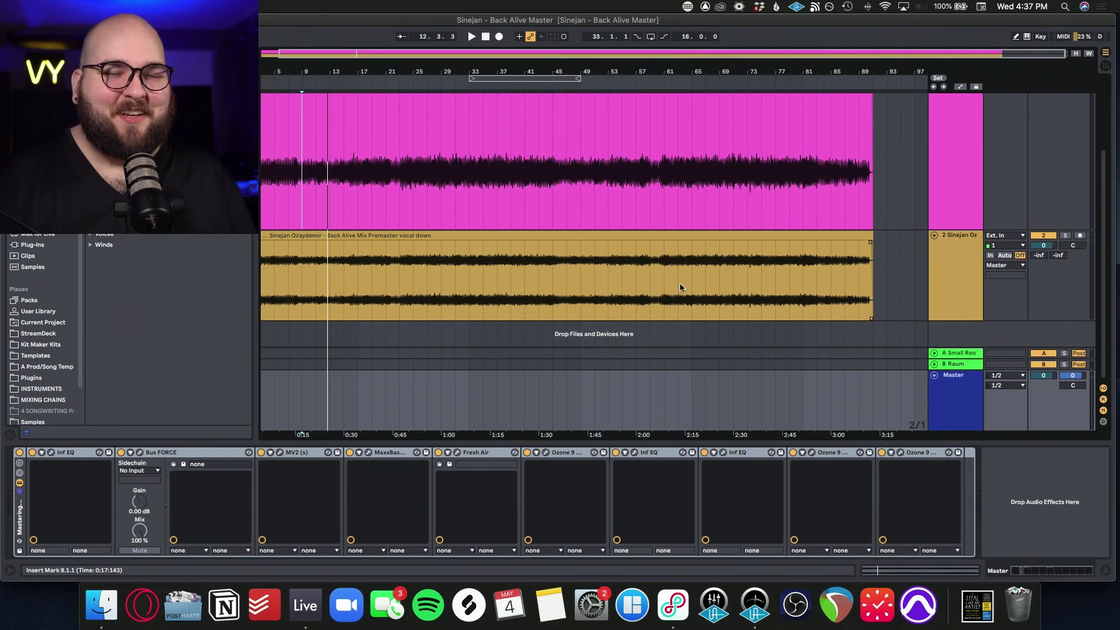
scroll(680, 284, up, 3)
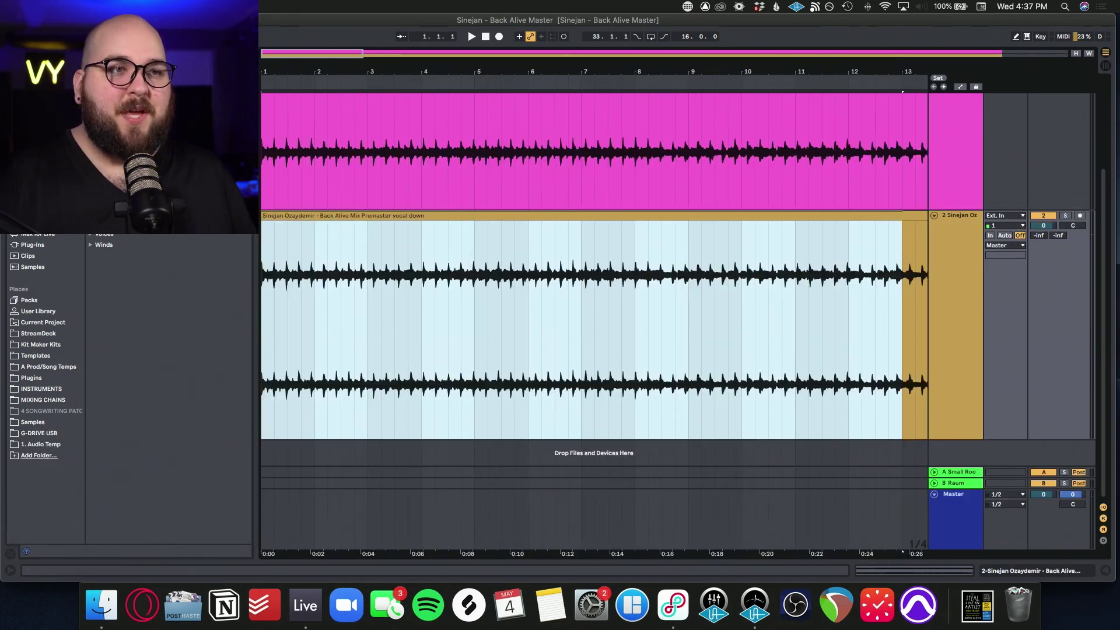
key(super+alt+b)
scroll(281, 195, up, 1)
Place the insert marker at 1.1.1 on the premaster track, and play the master with arrangement Follow turned on.
click(21, 309)
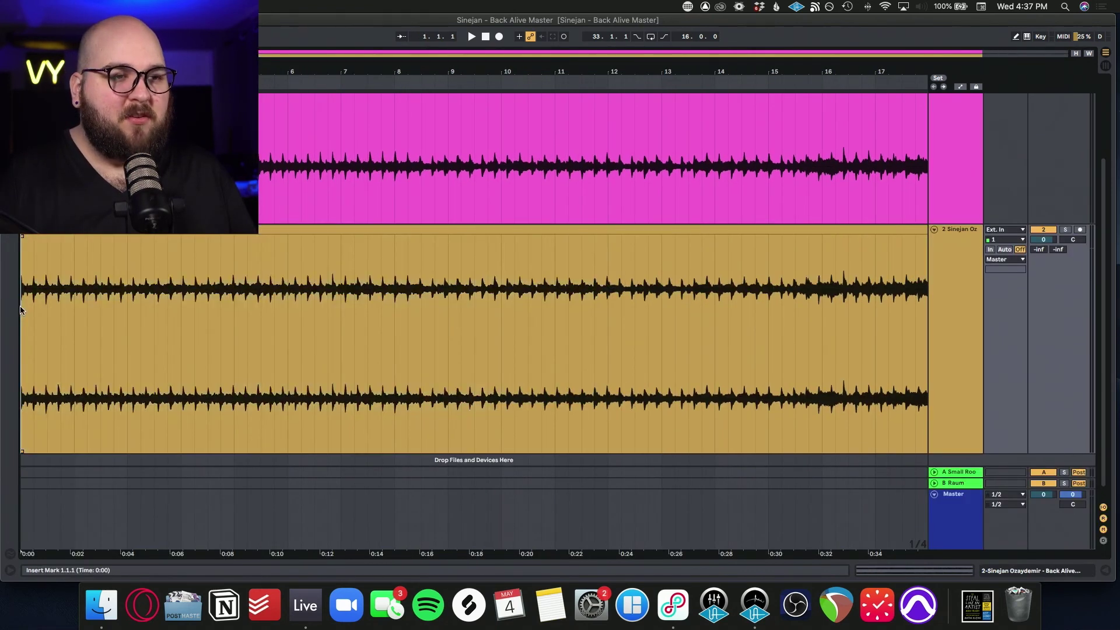
scroll(584, 325, right, 2)
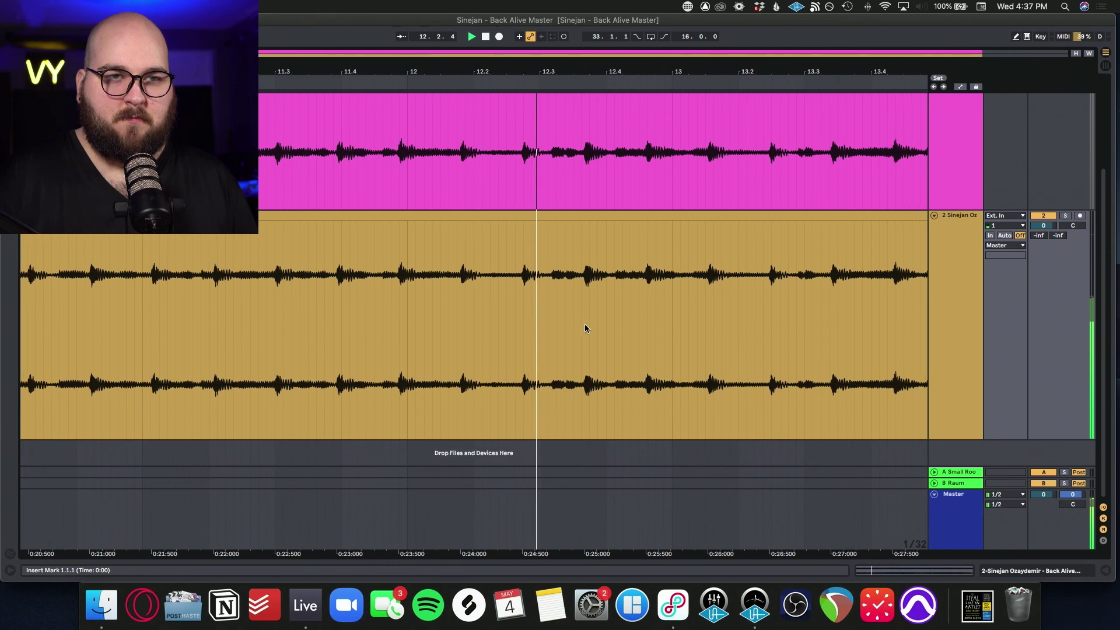
click(400, 37)
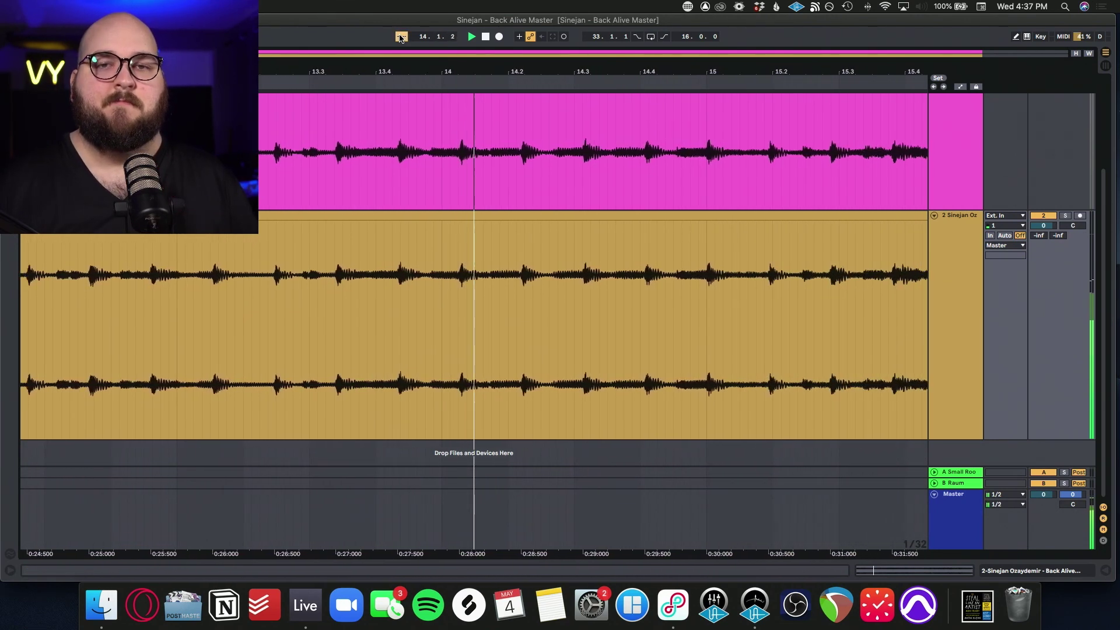